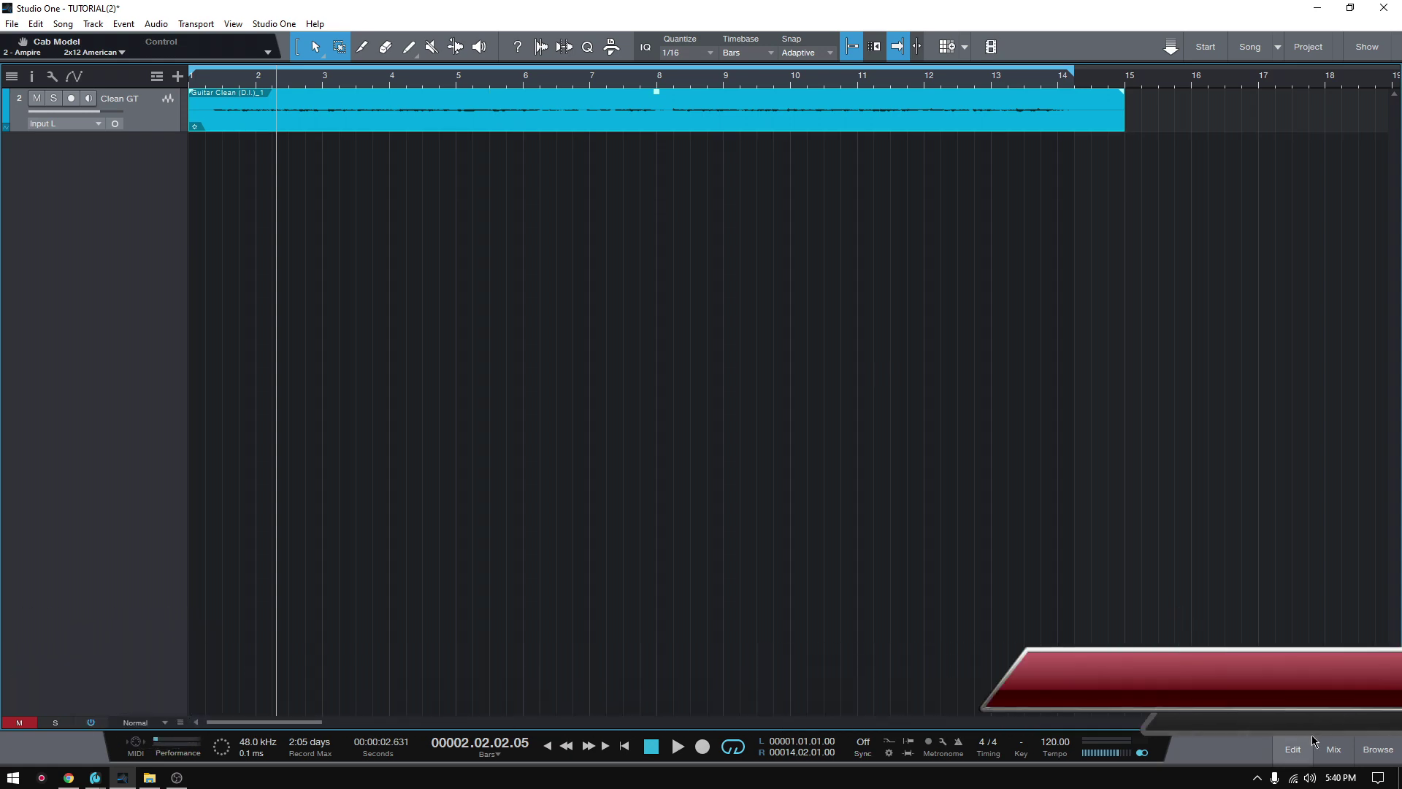
Open the Ampire editor from the Clean GT channel's insert in the mixer, then close the console.
left_click(1333, 749)
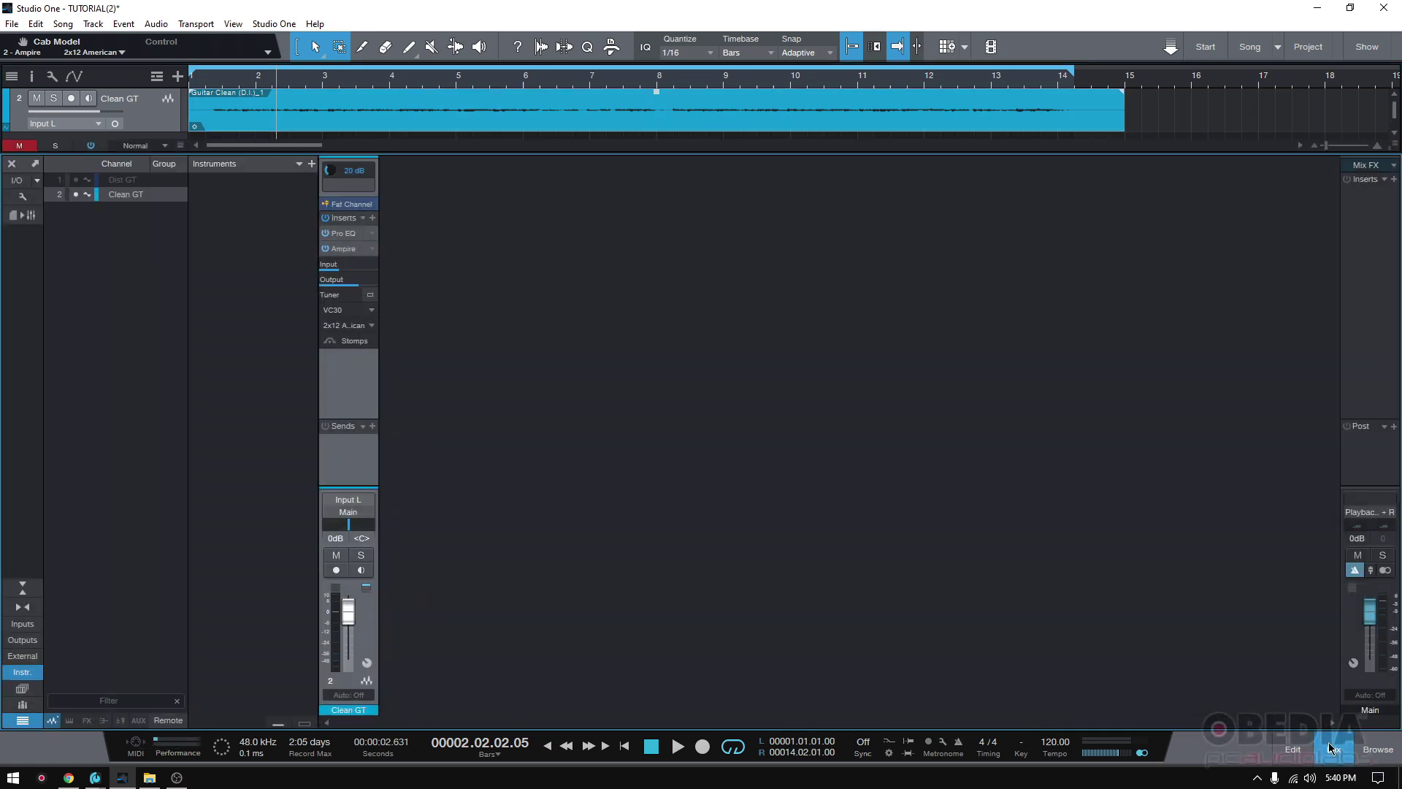
left_click(335, 250)
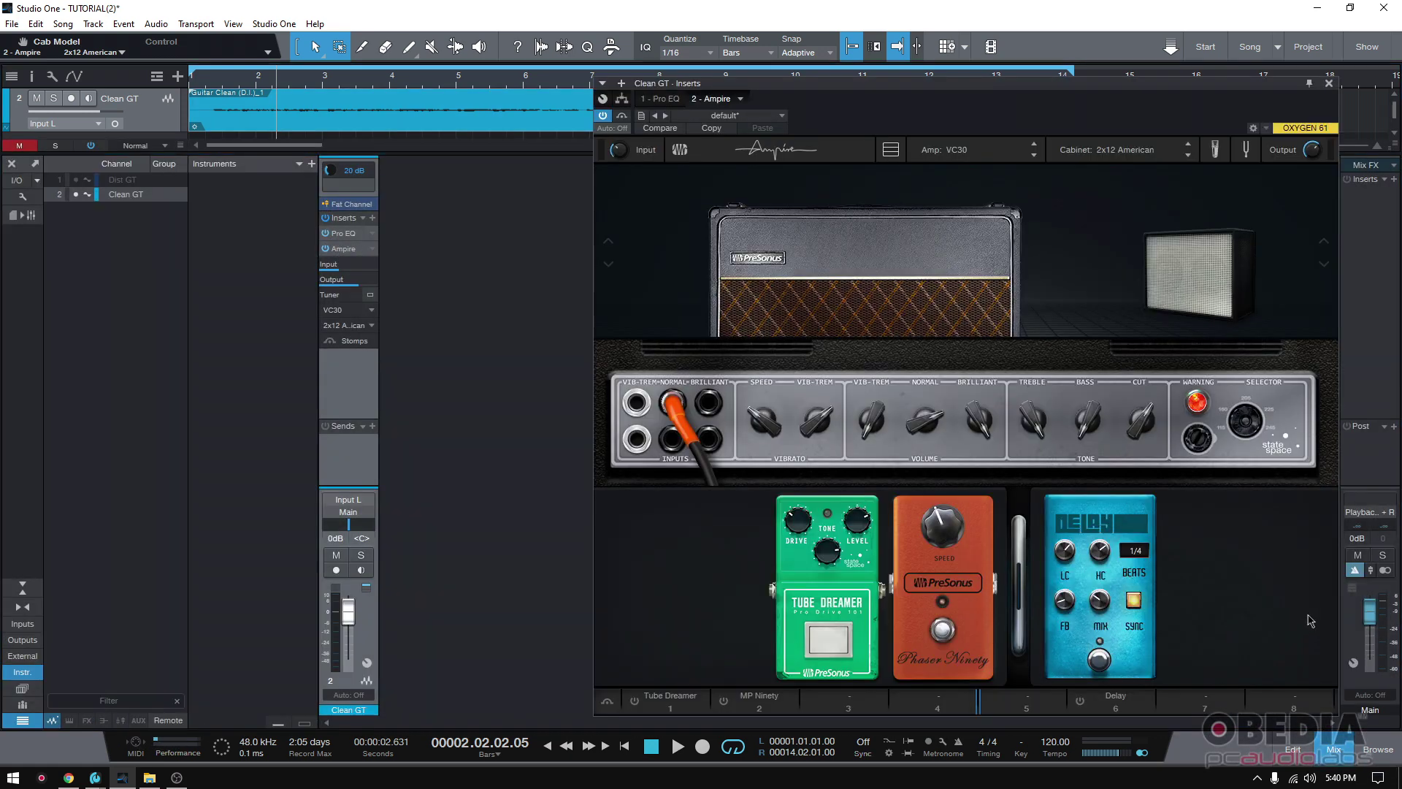
left_click(1333, 754)
Collapse Ampire's pedalboard so only the VC30 amp shows, and reposition the window.
left_click_drag(904, 89, 762, 75)
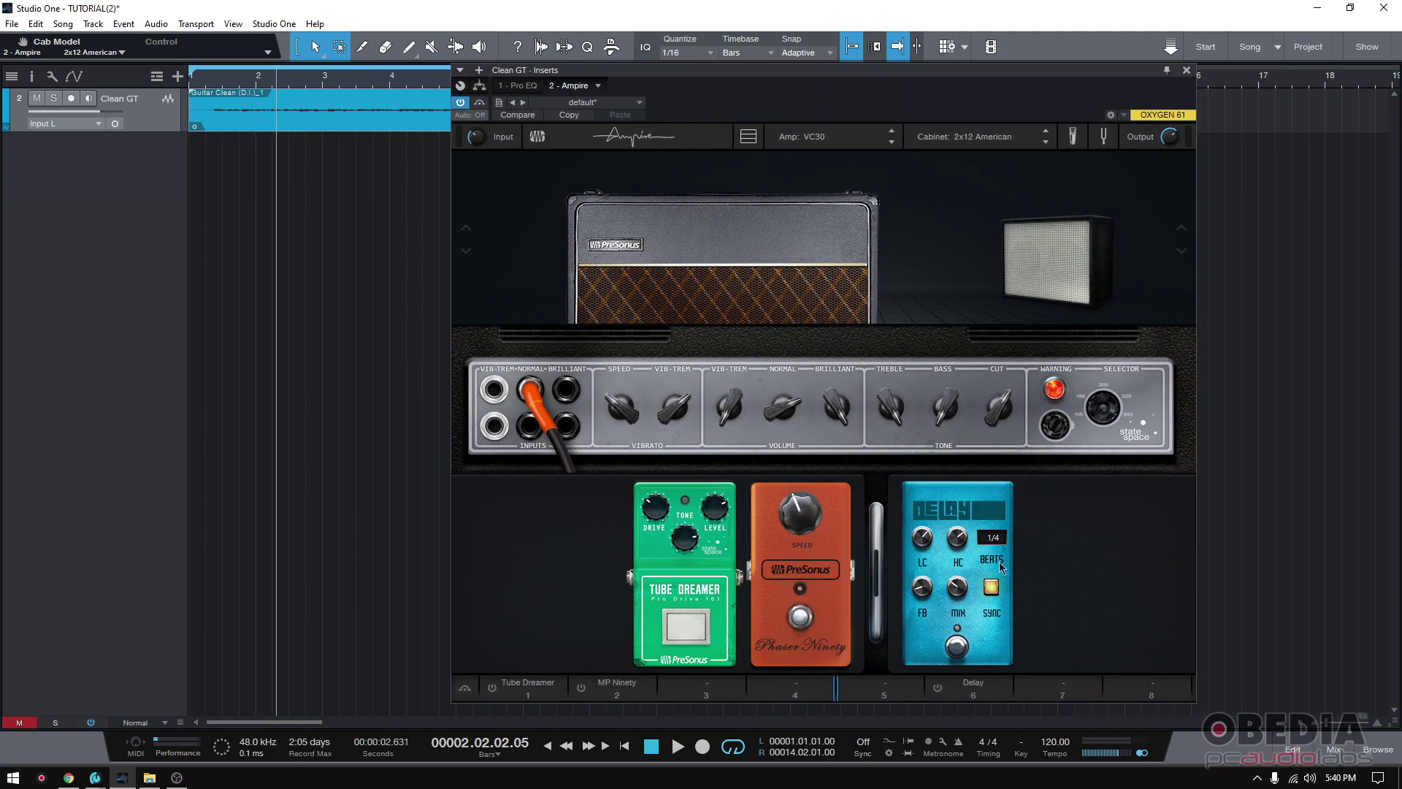
left_click(748, 138)
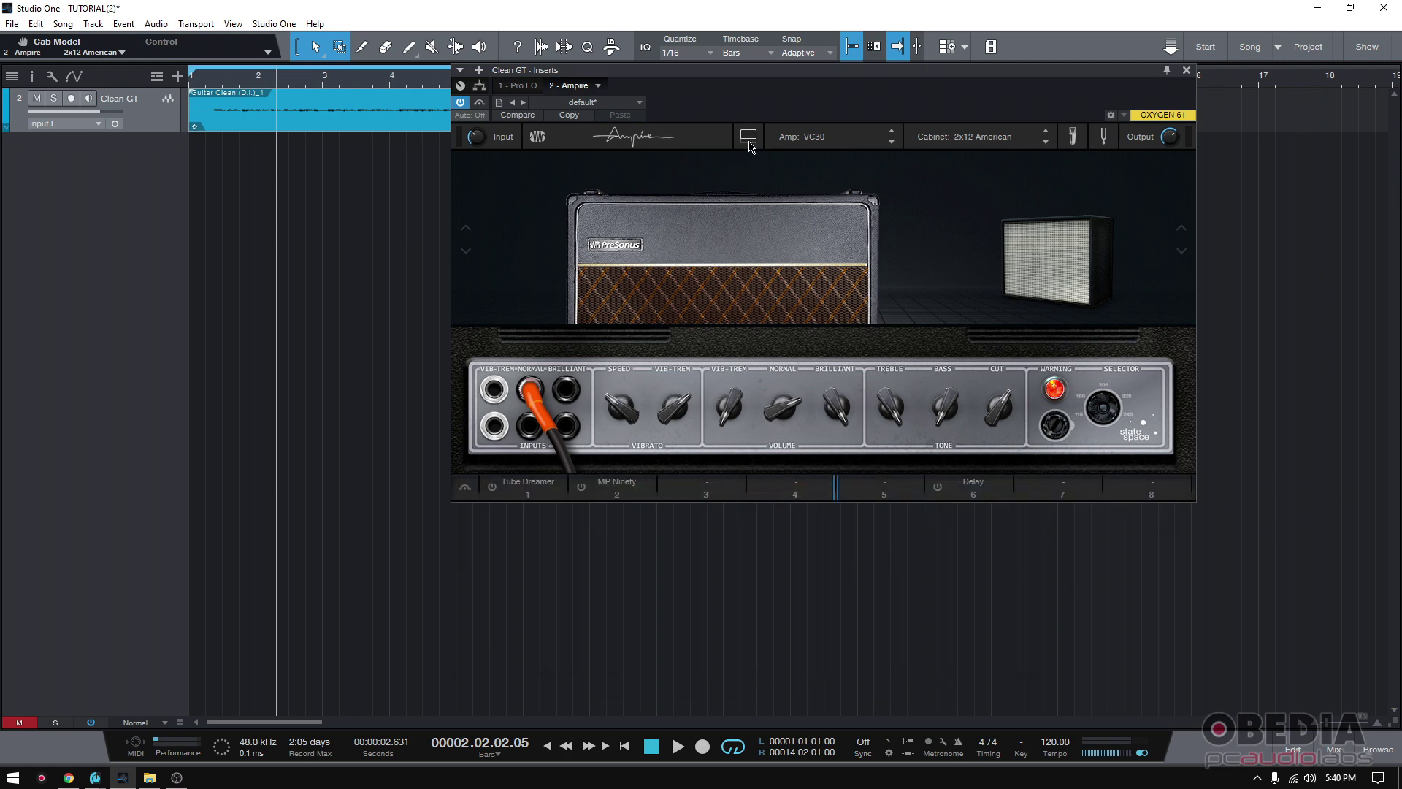
left_click_drag(830, 70, 739, 250)
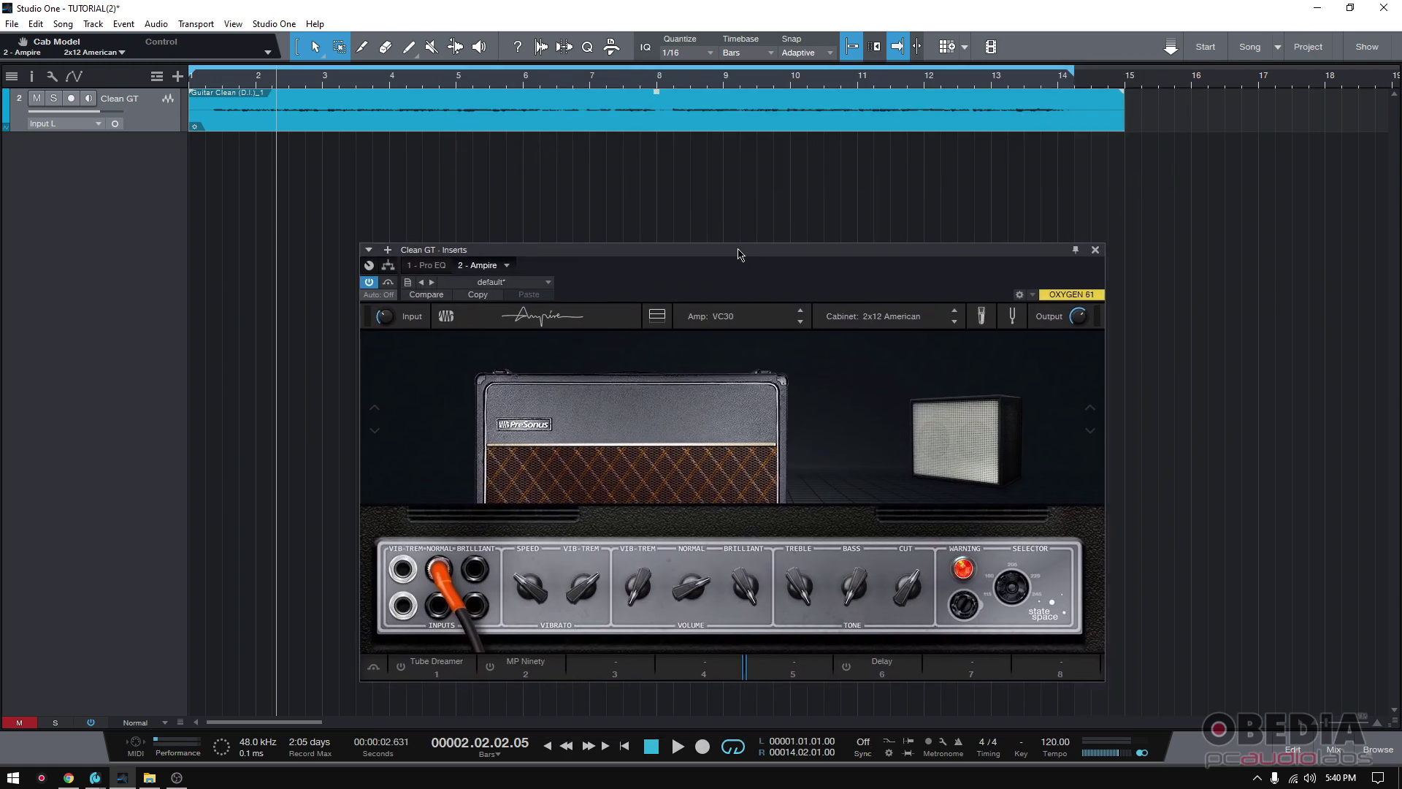
Swap Ampire's VC30 amp model for the MCM 800 from the amp browser.
left_click(720, 322)
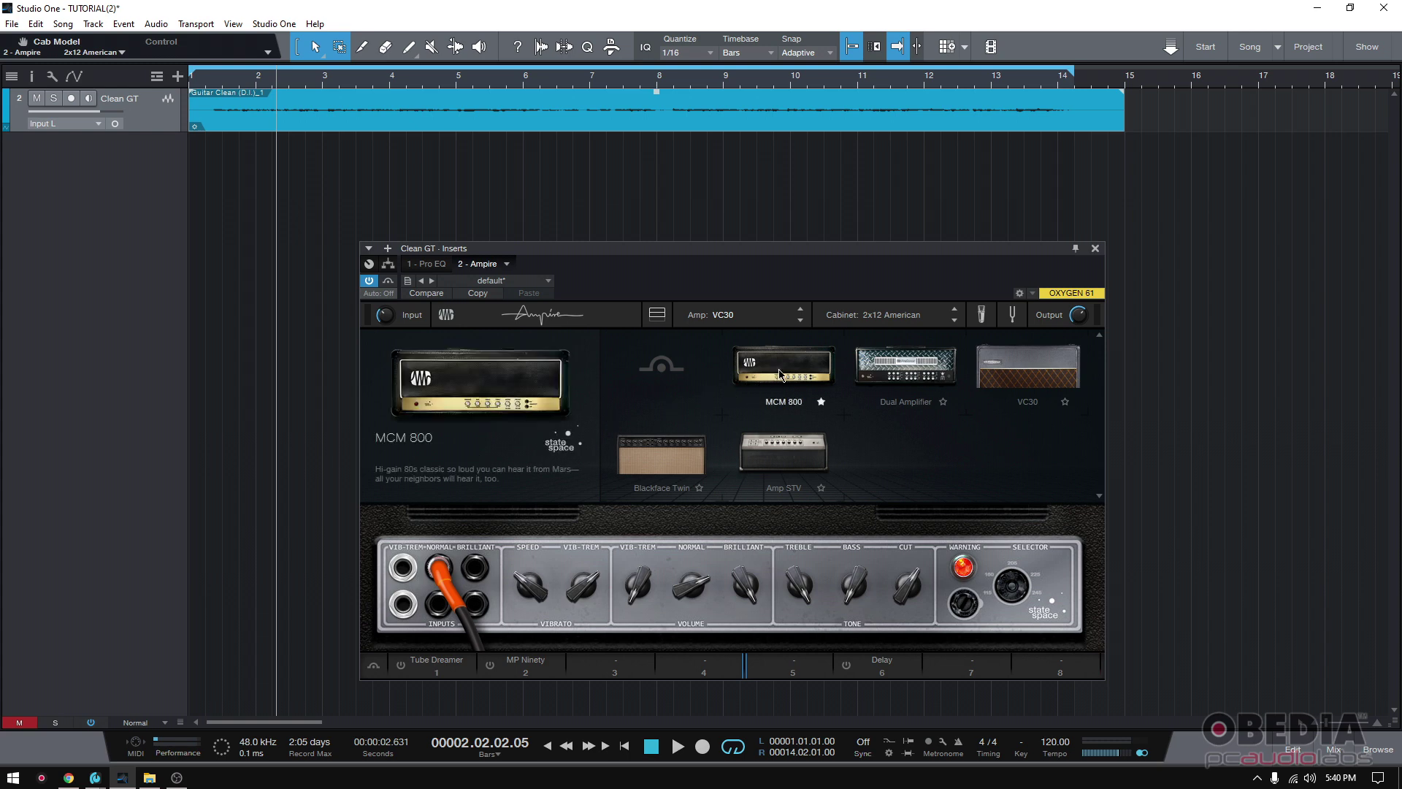
mouse_move(782, 368)
left_click(787, 369)
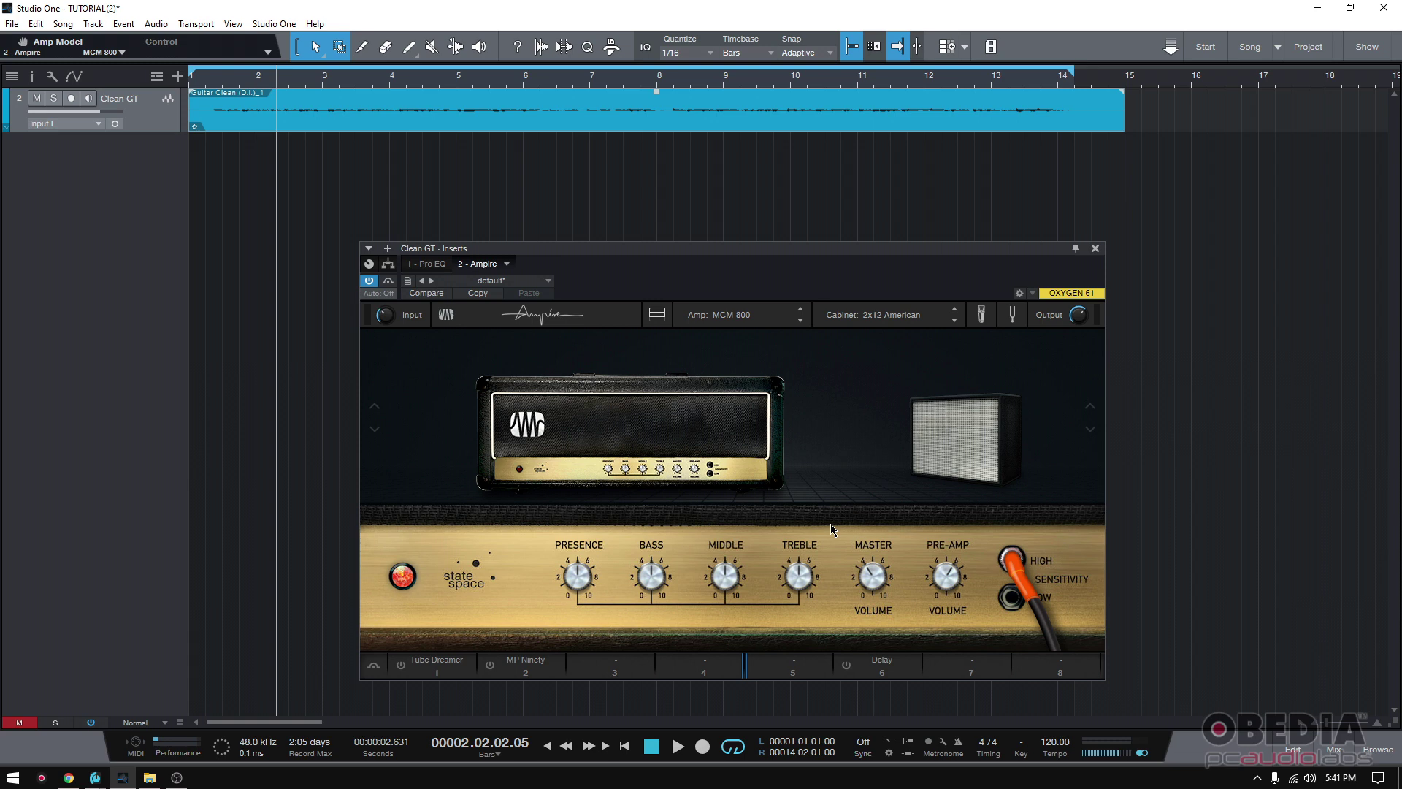
Load the Dual Amplifier model, glance at the cabinet list, then switch back to the VC30.
left_click(739, 315)
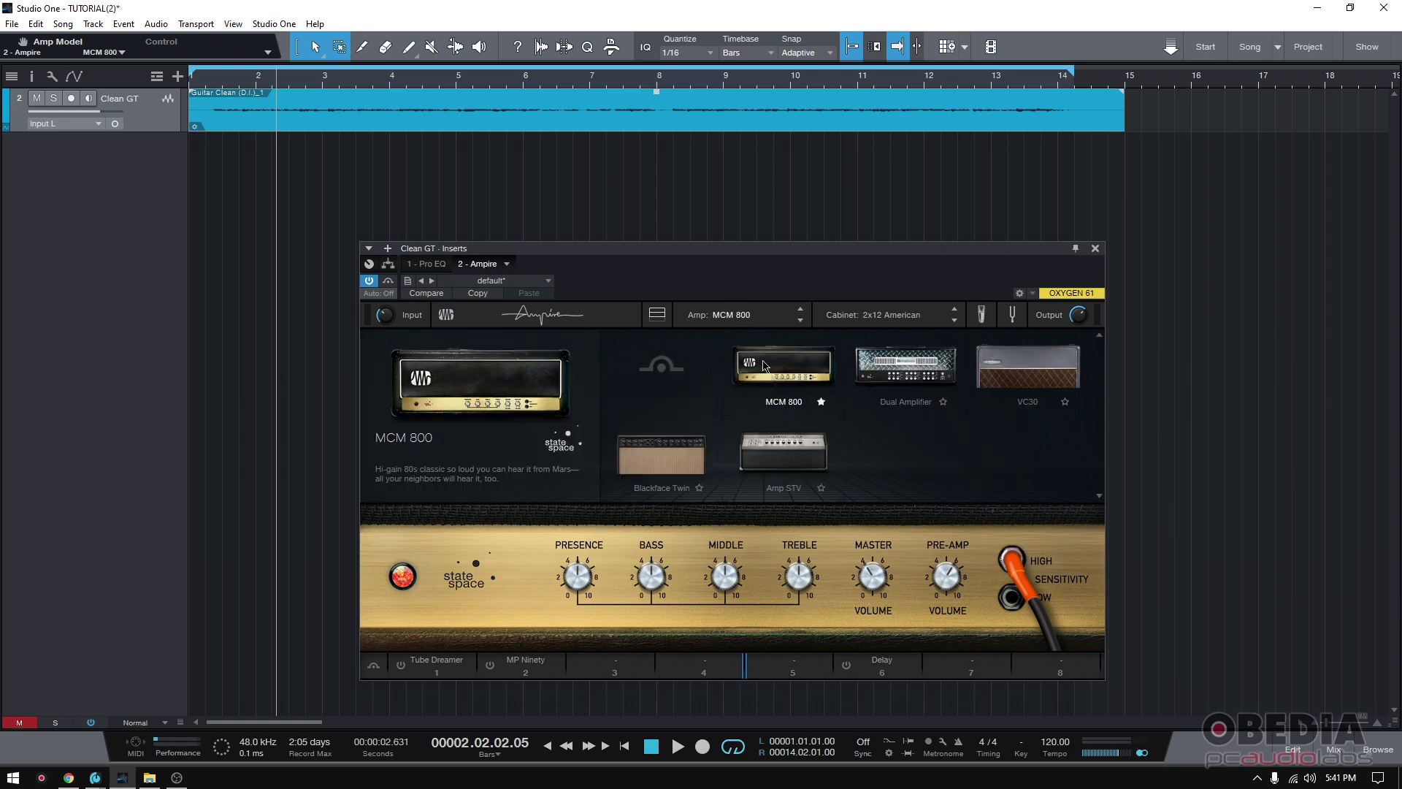
left_click(913, 382)
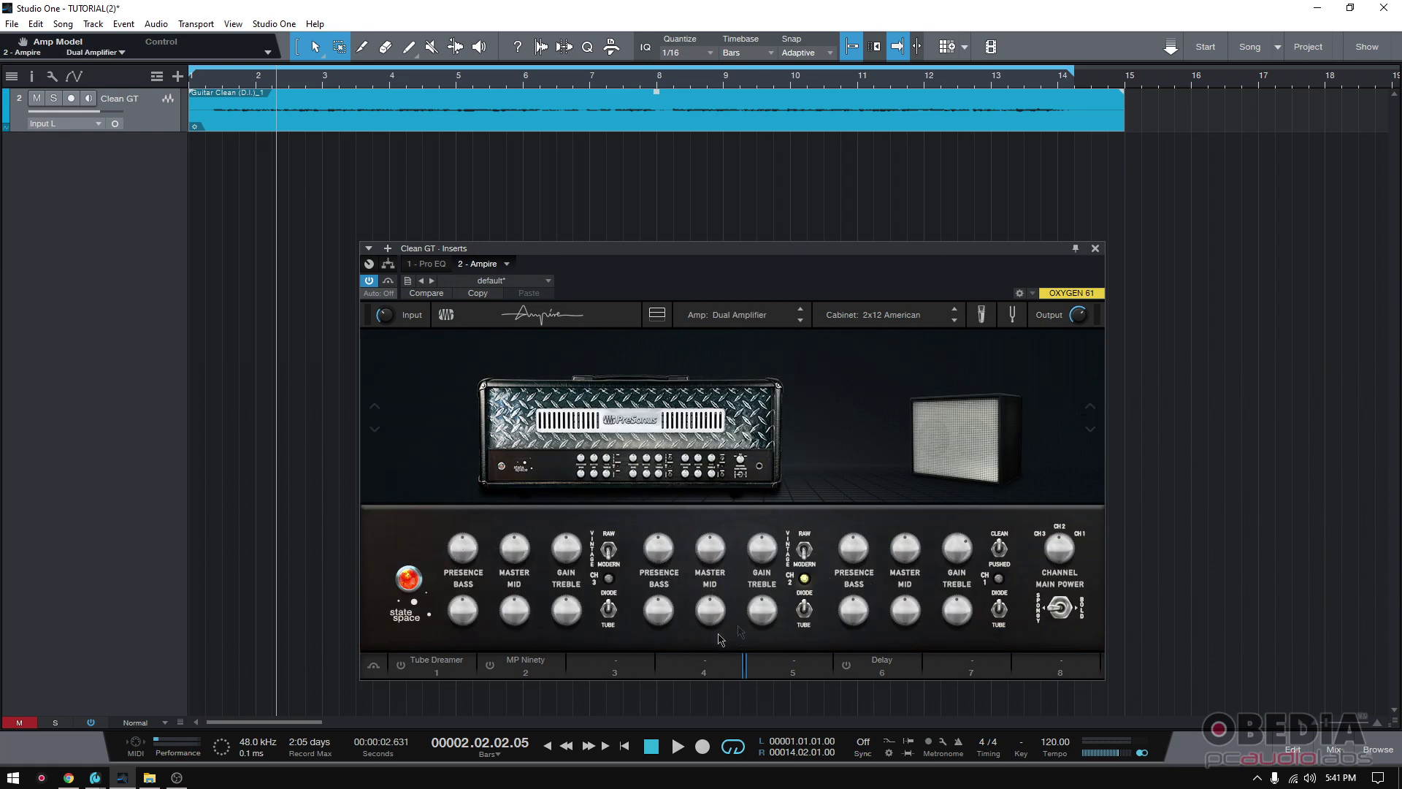
left_click(892, 313)
left_click(742, 314)
left_click(742, 316)
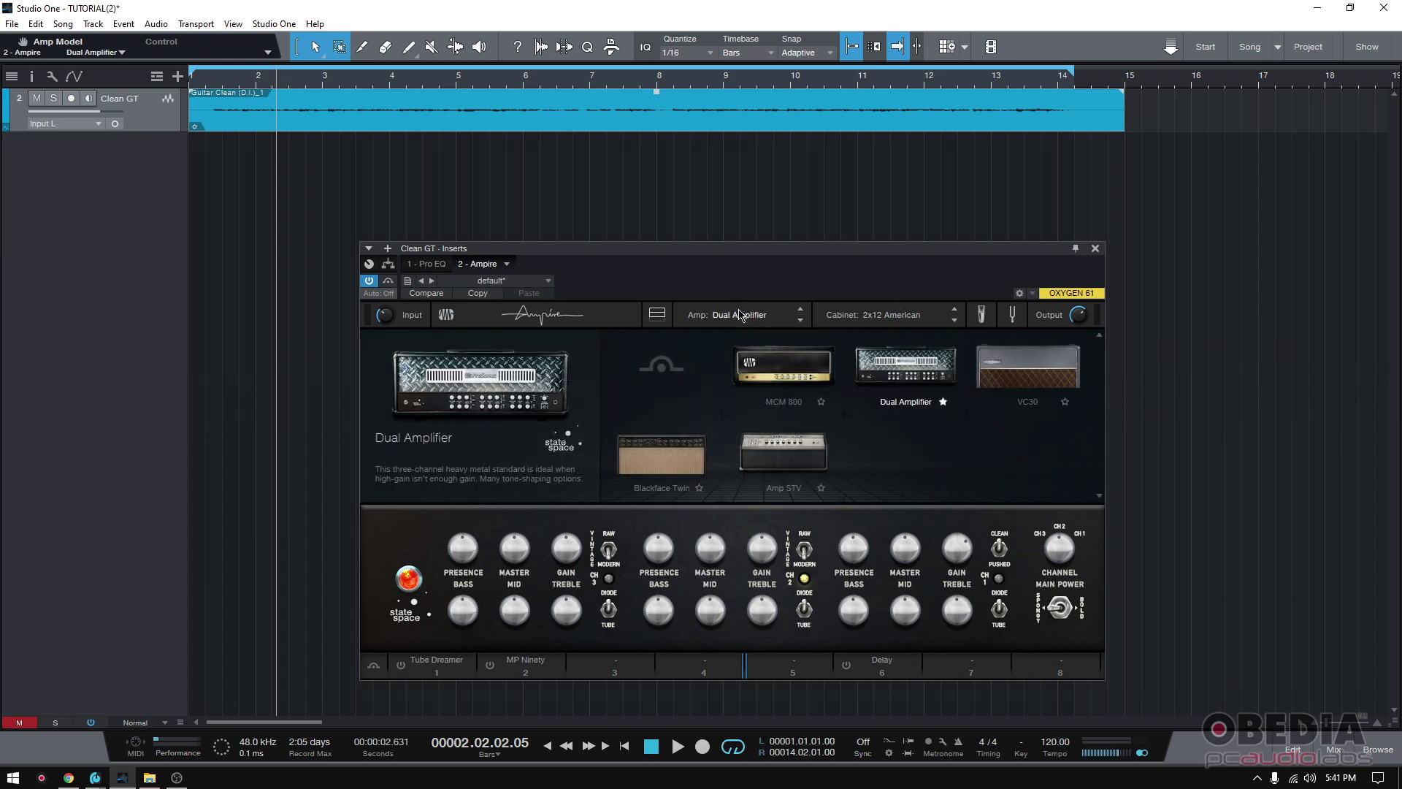
left_click(1020, 380)
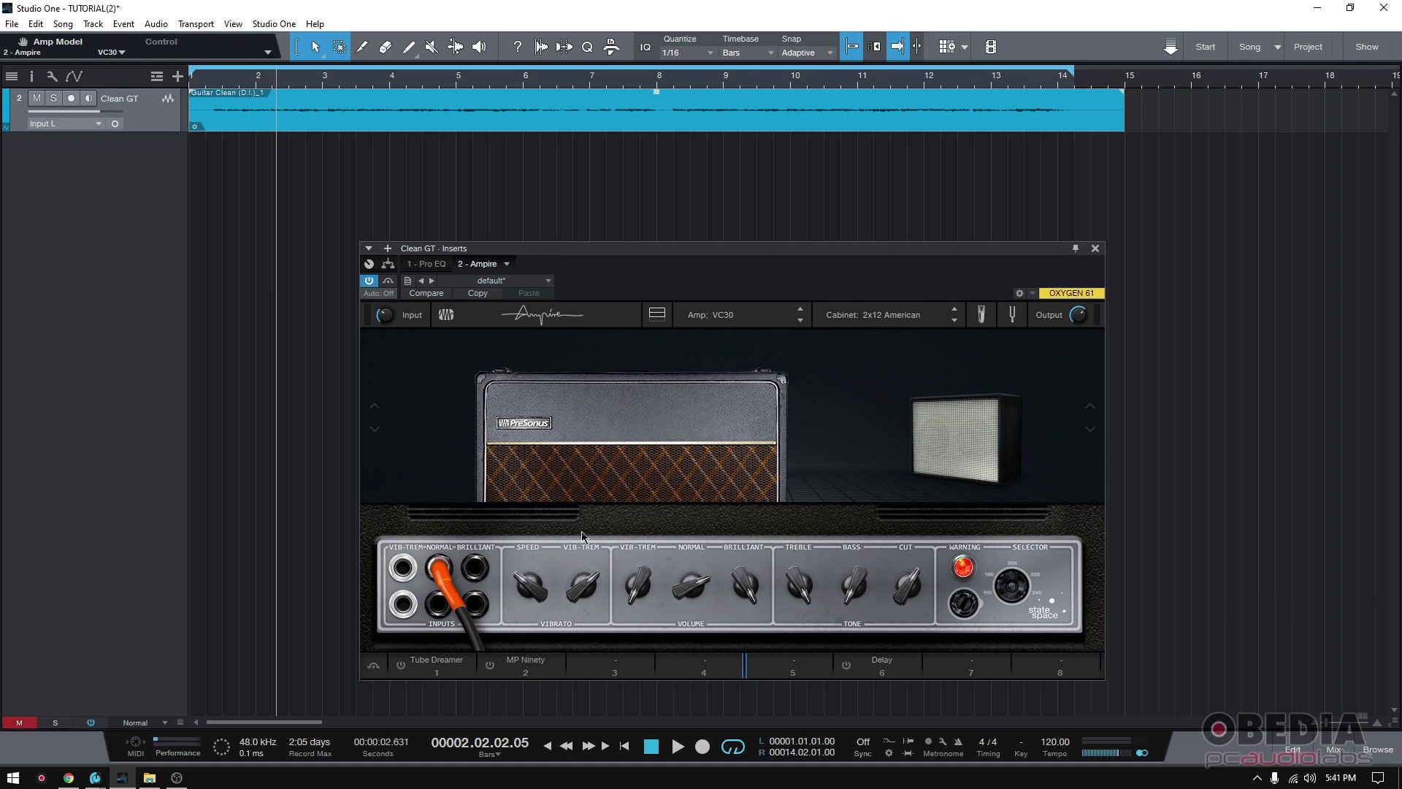
Try the Blackface Twin, then the Amp STV, raising Channel One volume from 51% to 56%.
left_click(732, 317)
left_click(661, 454)
left_click(733, 317)
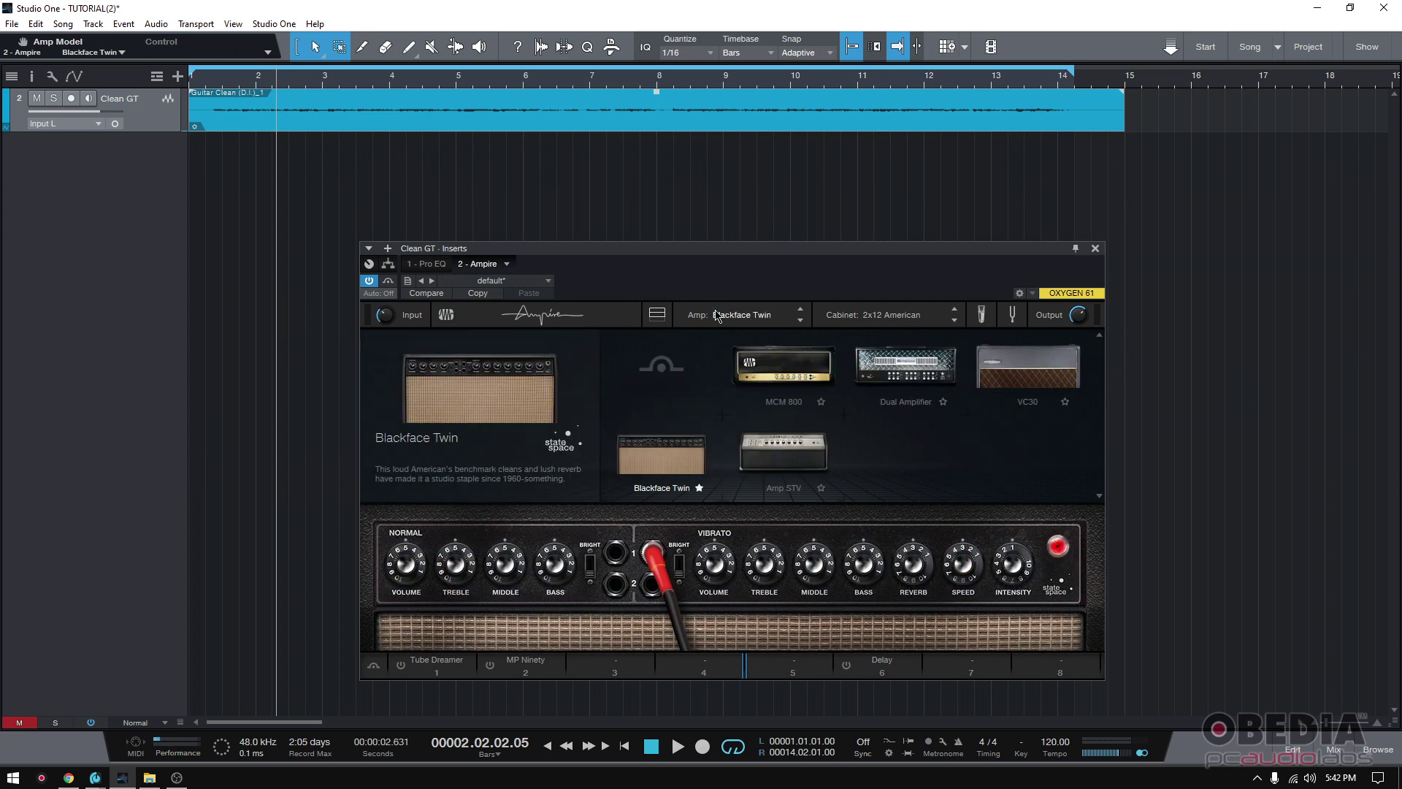
left_click(796, 454)
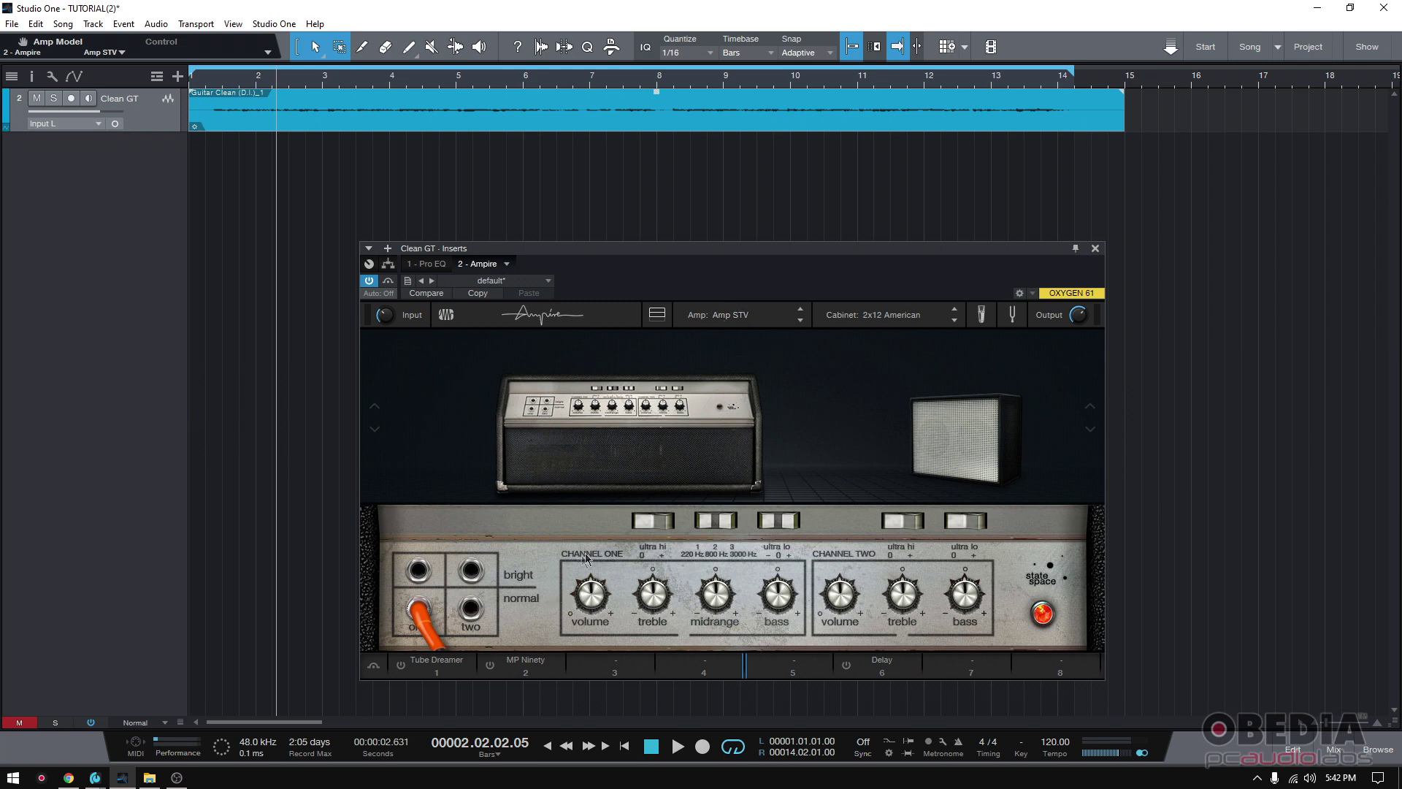
mouse_move(574, 587)
left_click_drag(575, 587, 575, 578)
Cycle through Blackface Twin, MCM 800, Dual Amplifier and VC30, ending on the MCM 800.
left_click(727, 320)
left_click(657, 460)
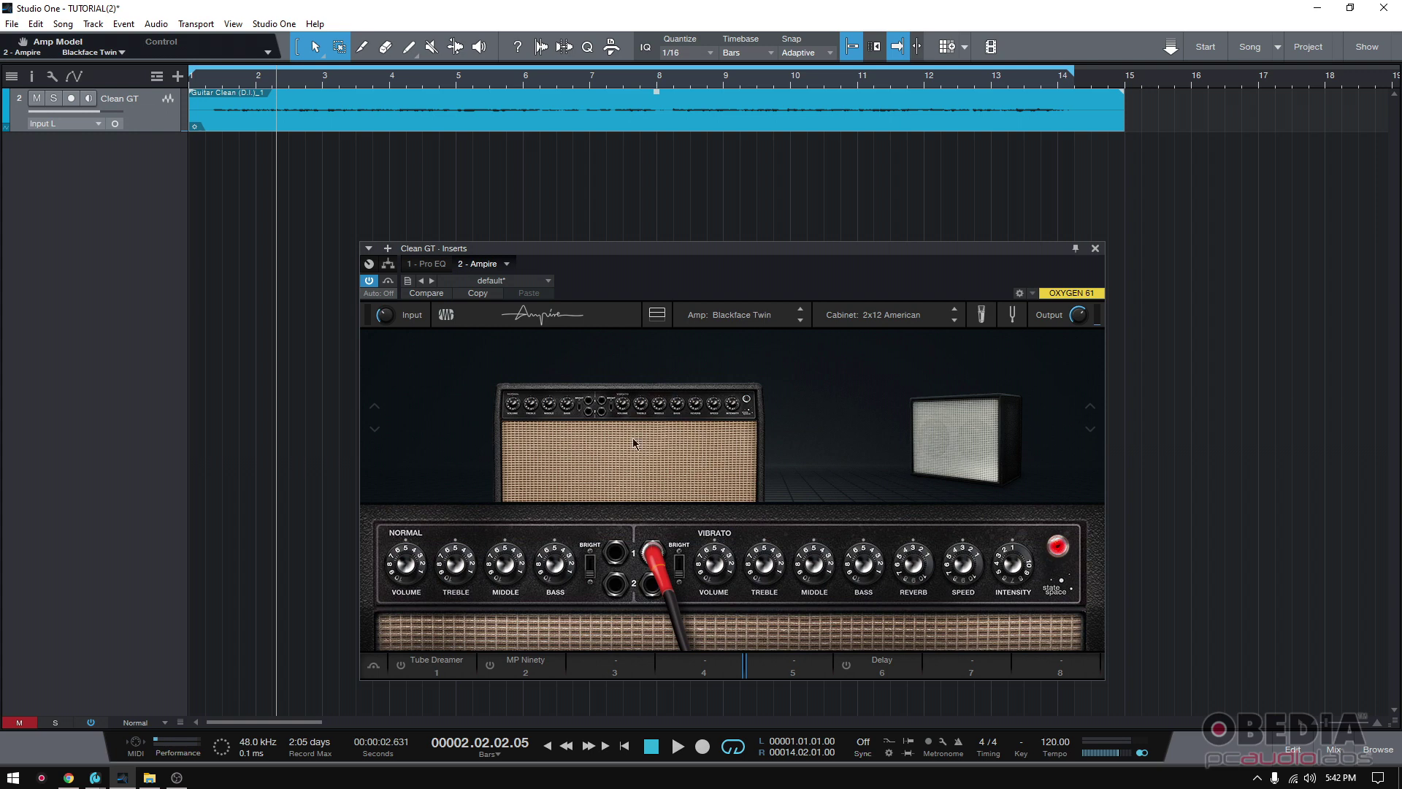
left_click(730, 315)
left_click(788, 382)
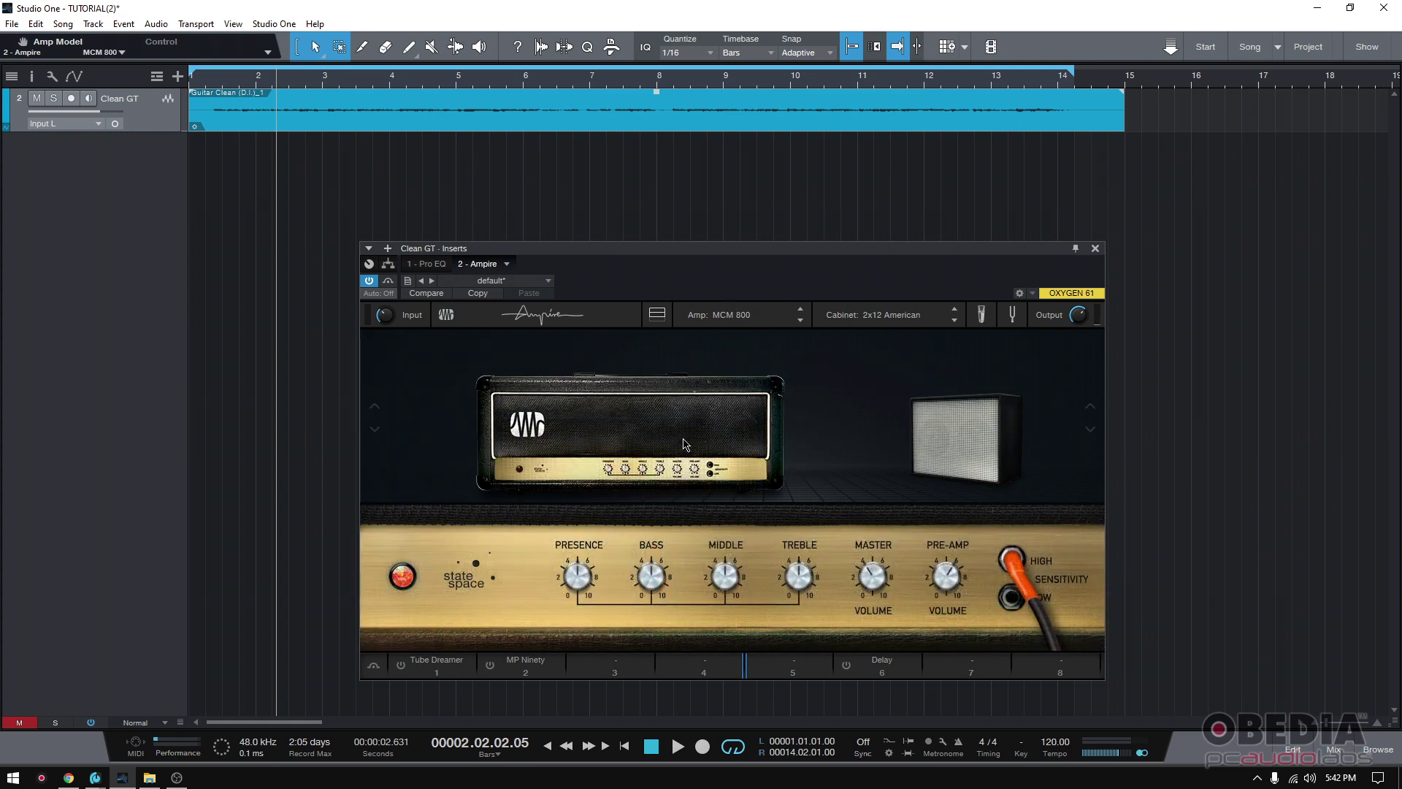
left_click(730, 315)
left_click(898, 379)
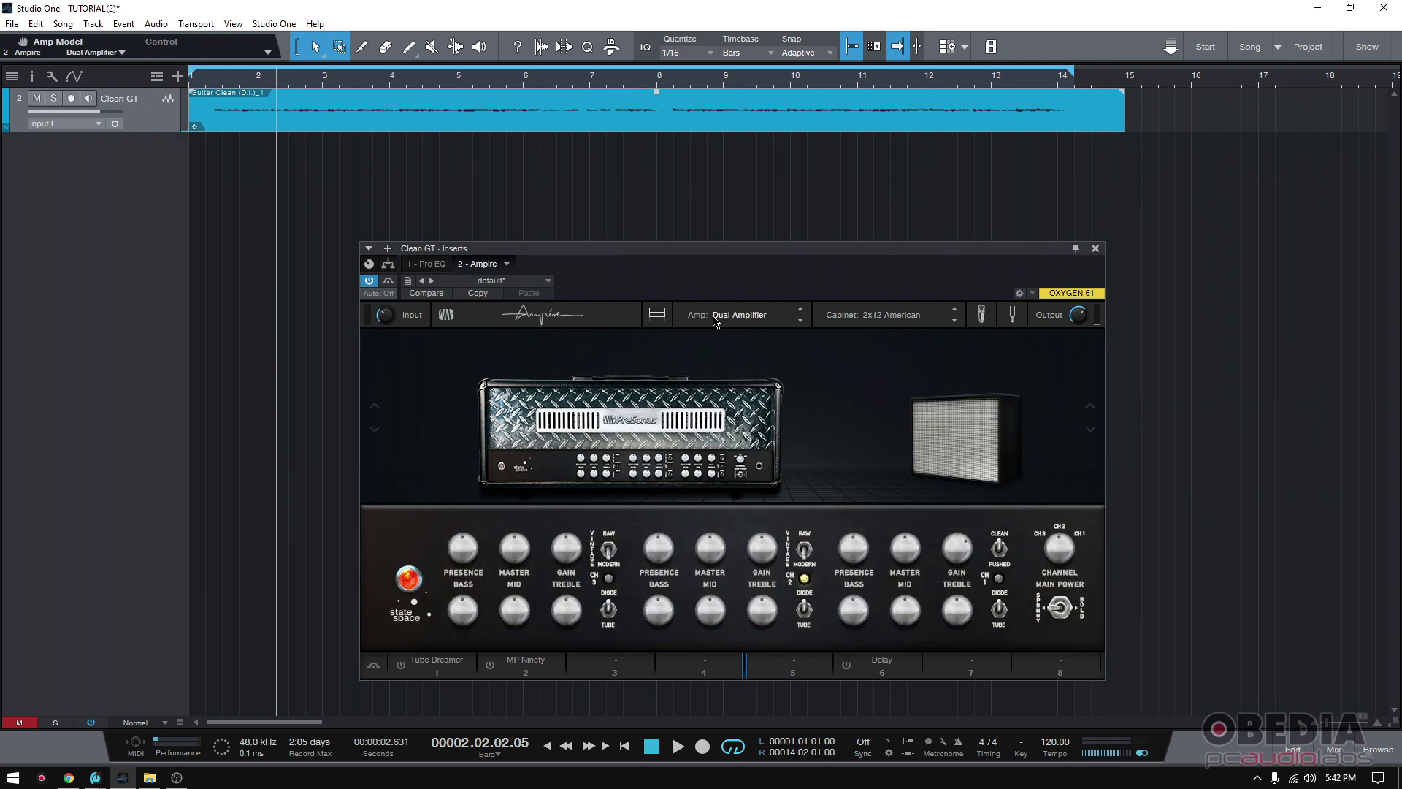
left_click(717, 319)
left_click(672, 453)
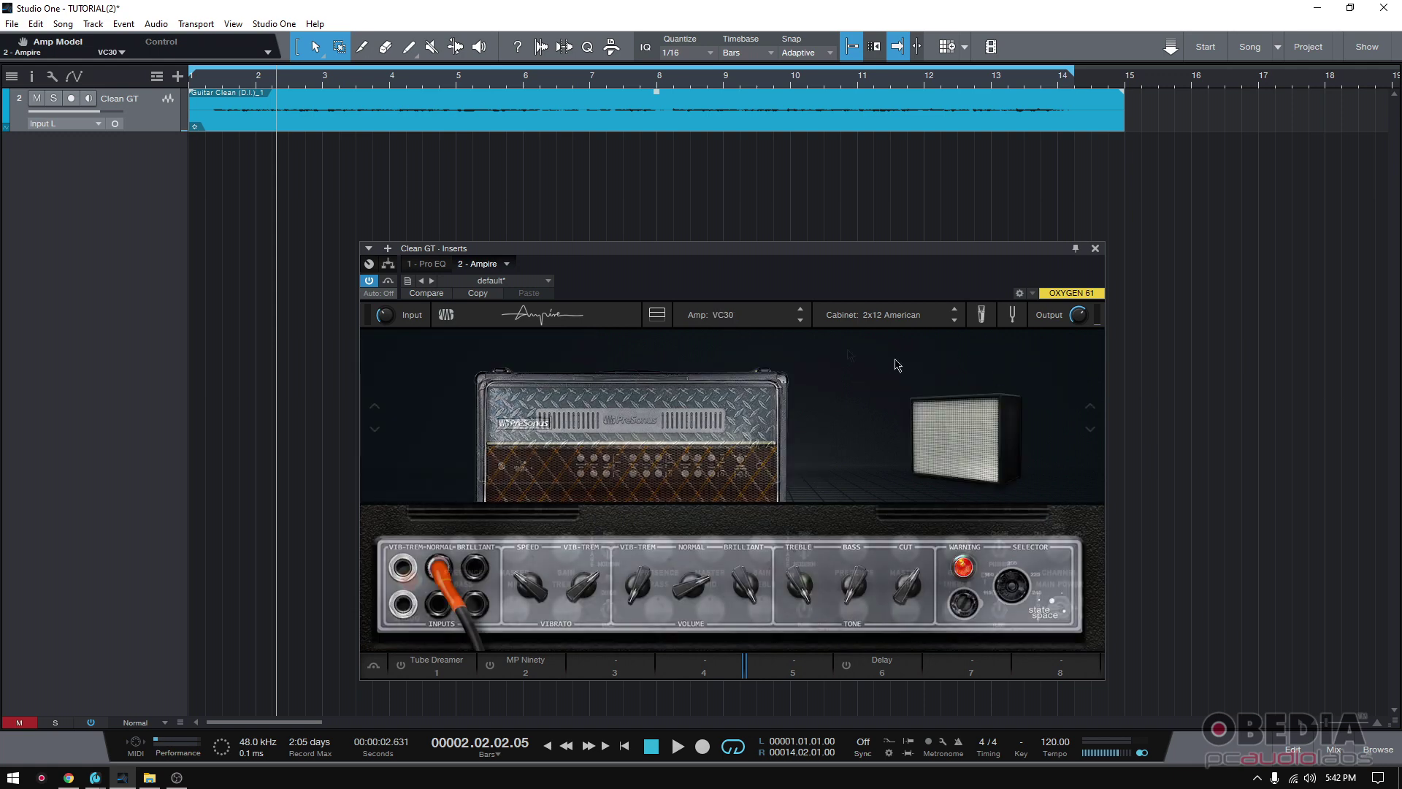
left_click(747, 318)
left_click(794, 367)
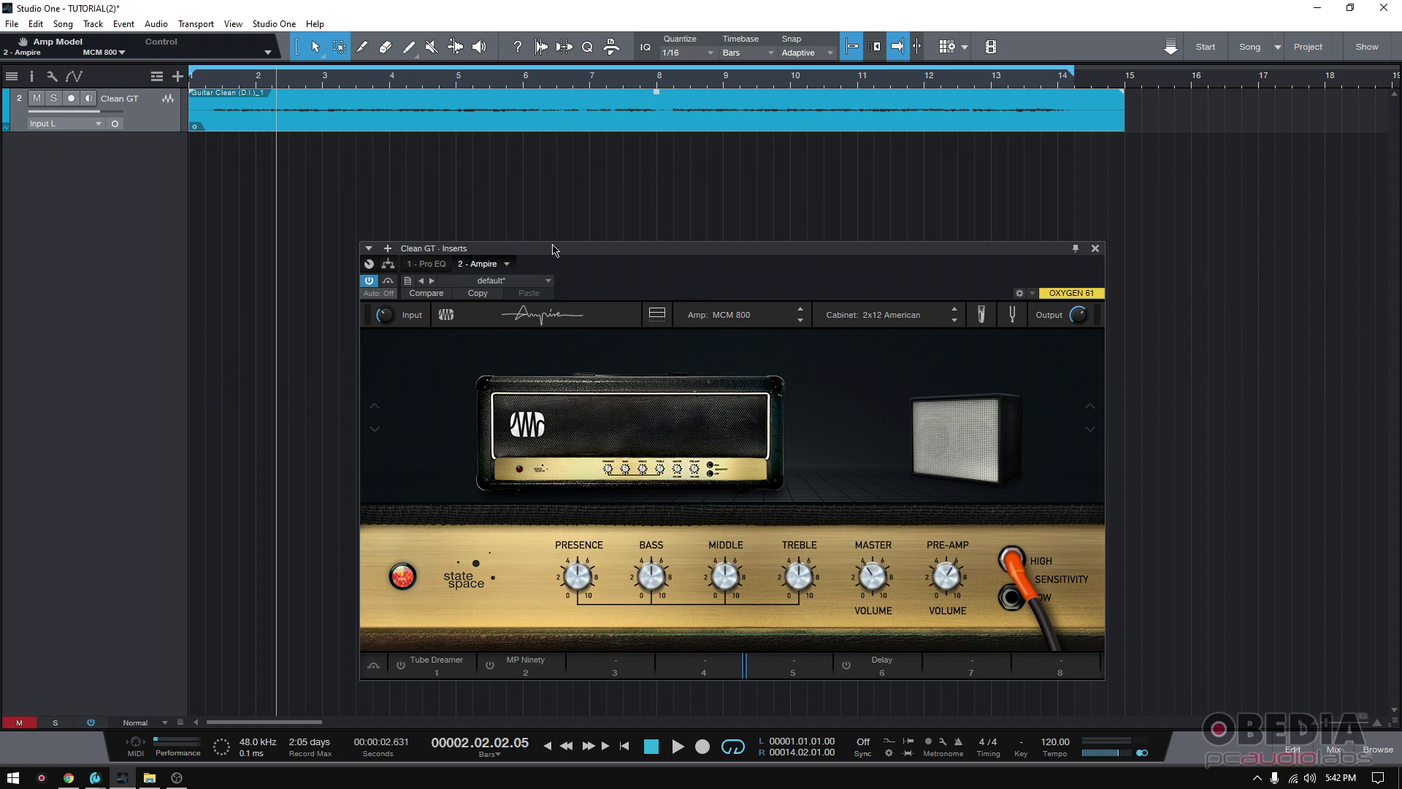
While the track plays, dip the pre-amp volume and partly restore it, master to ~1.70, bass to 9.65.
key("space")
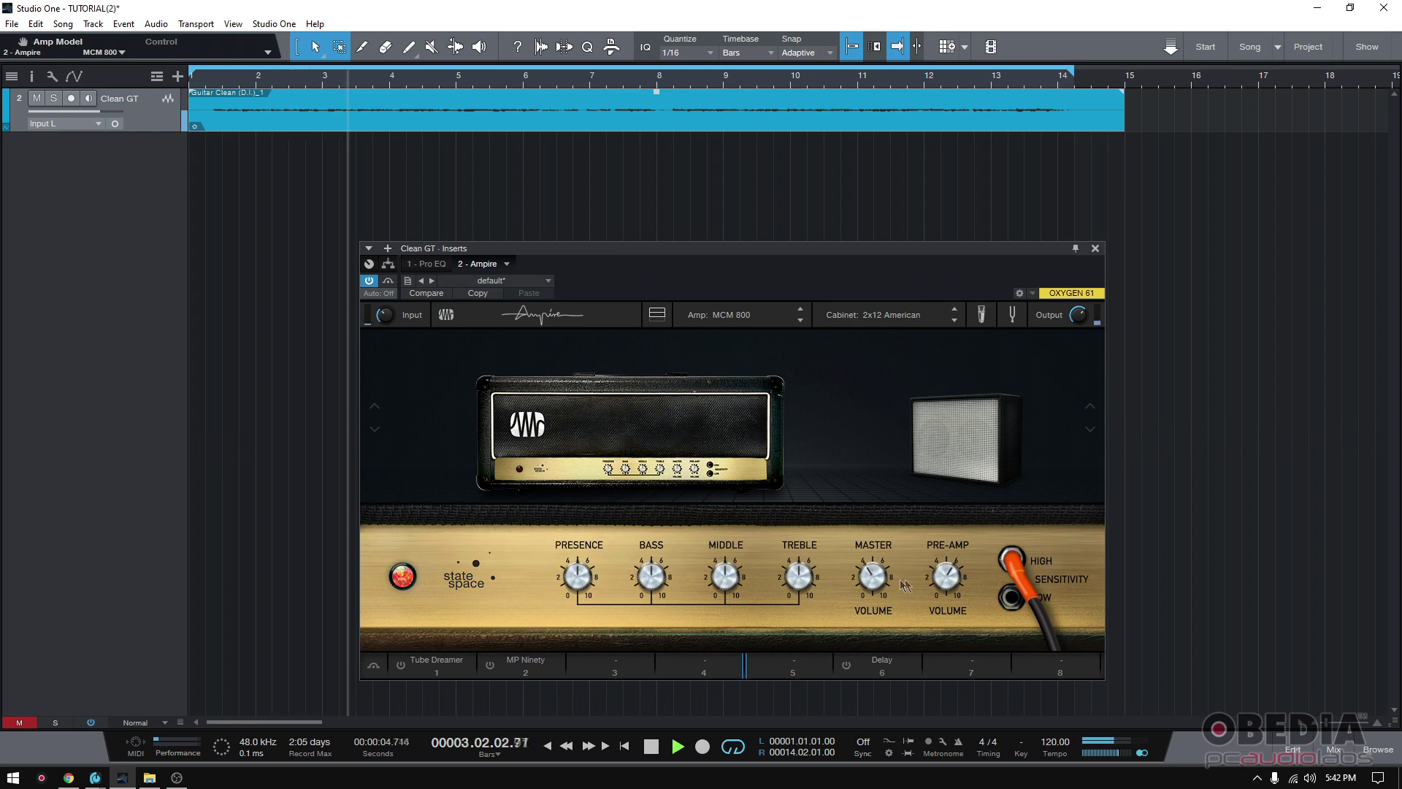
key("space")
mouse_move(942, 584)
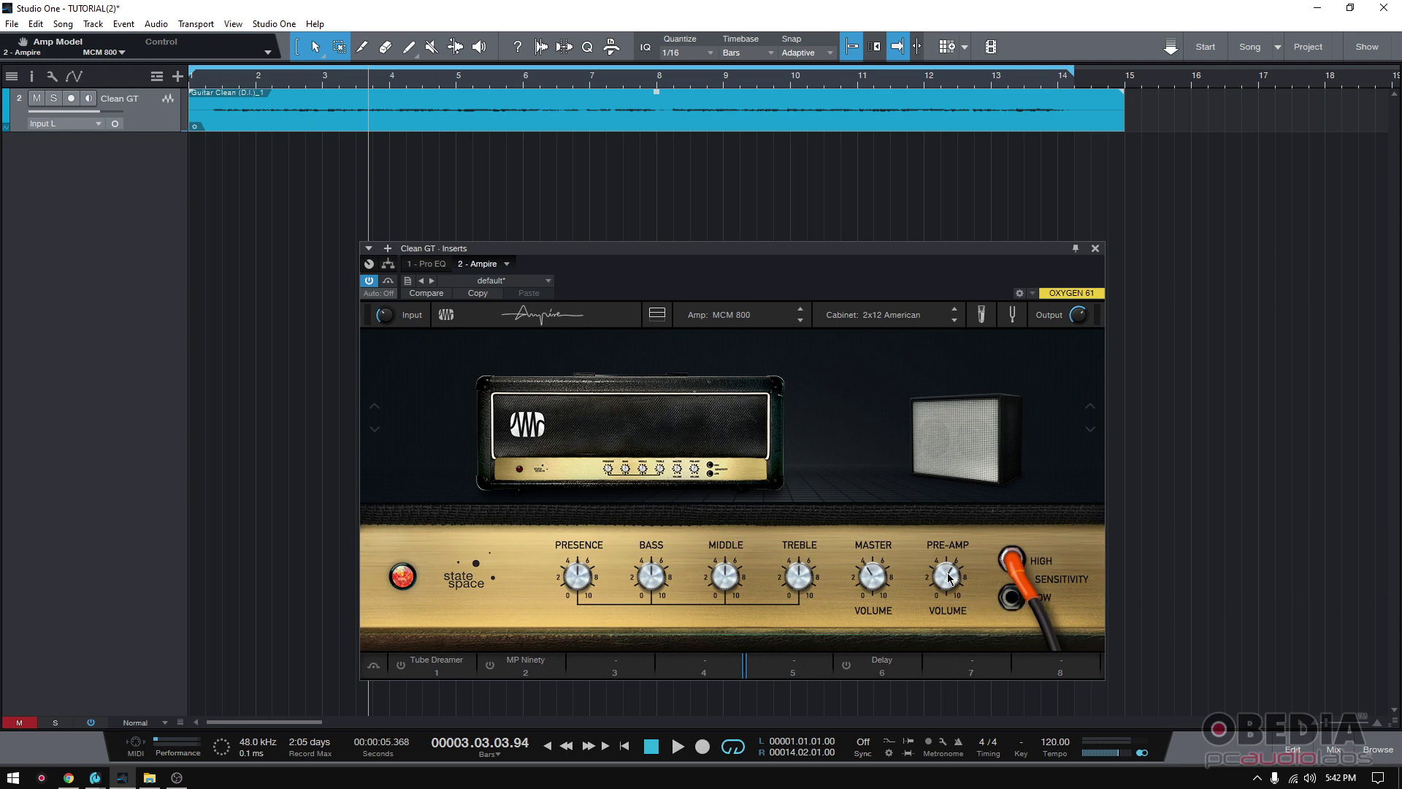
key("space")
mouse_move(949, 578)
left_mouse_down()
mouse_move(938, 649)
mouse_move(923, 628)
mouse_move(945, 577)
mouse_move(955, 601)
left_mouse_up()
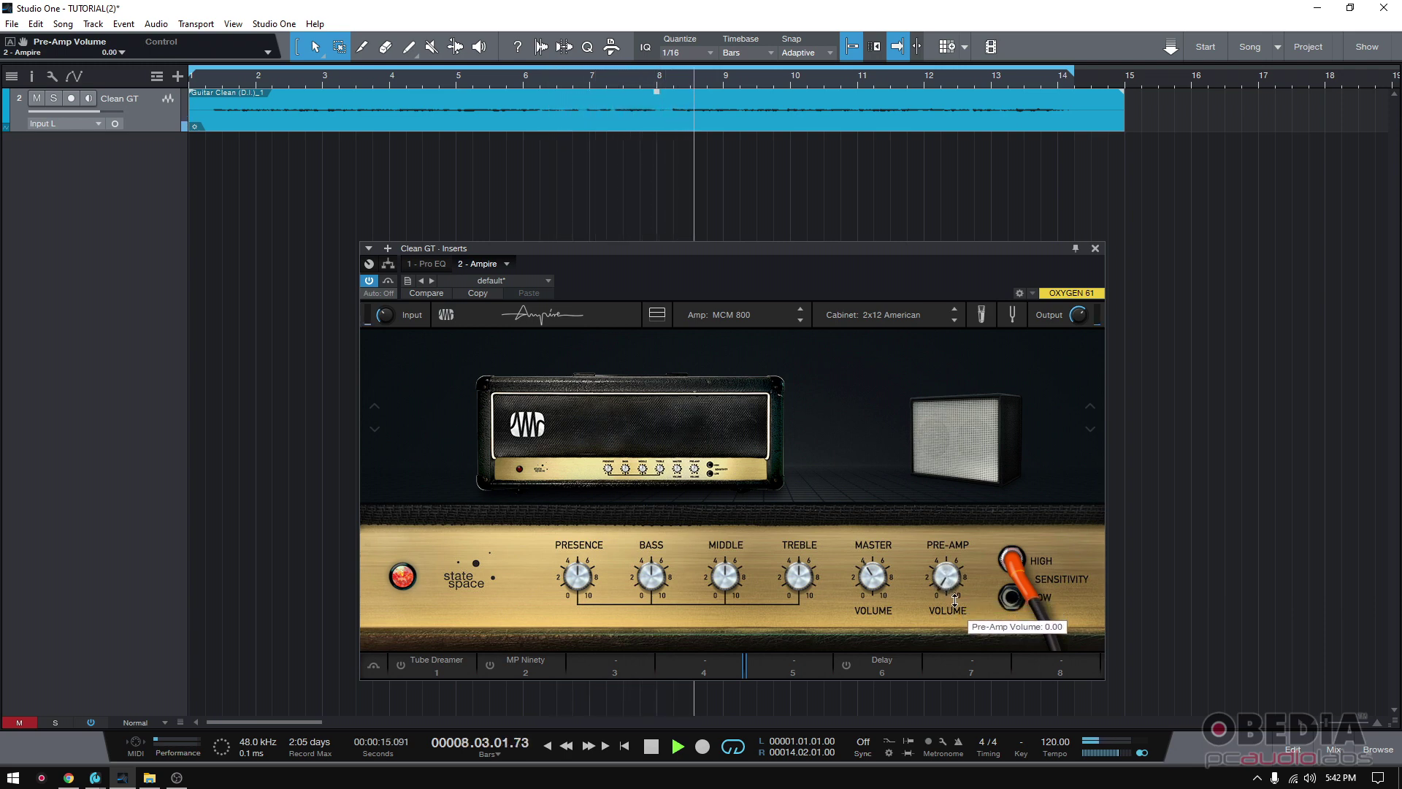
left_click_drag(955, 600, 959, 561)
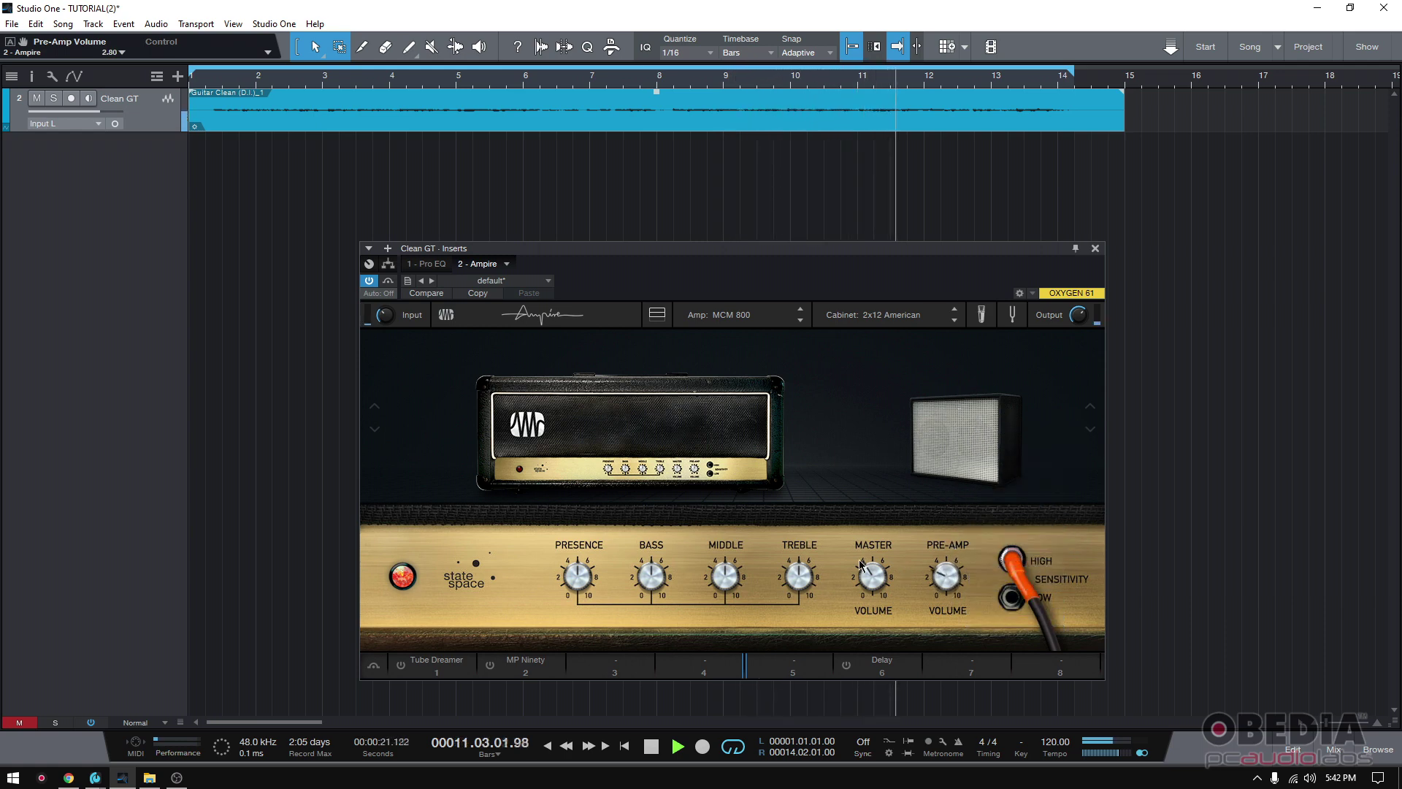
left_click_drag(863, 568, 859, 607)
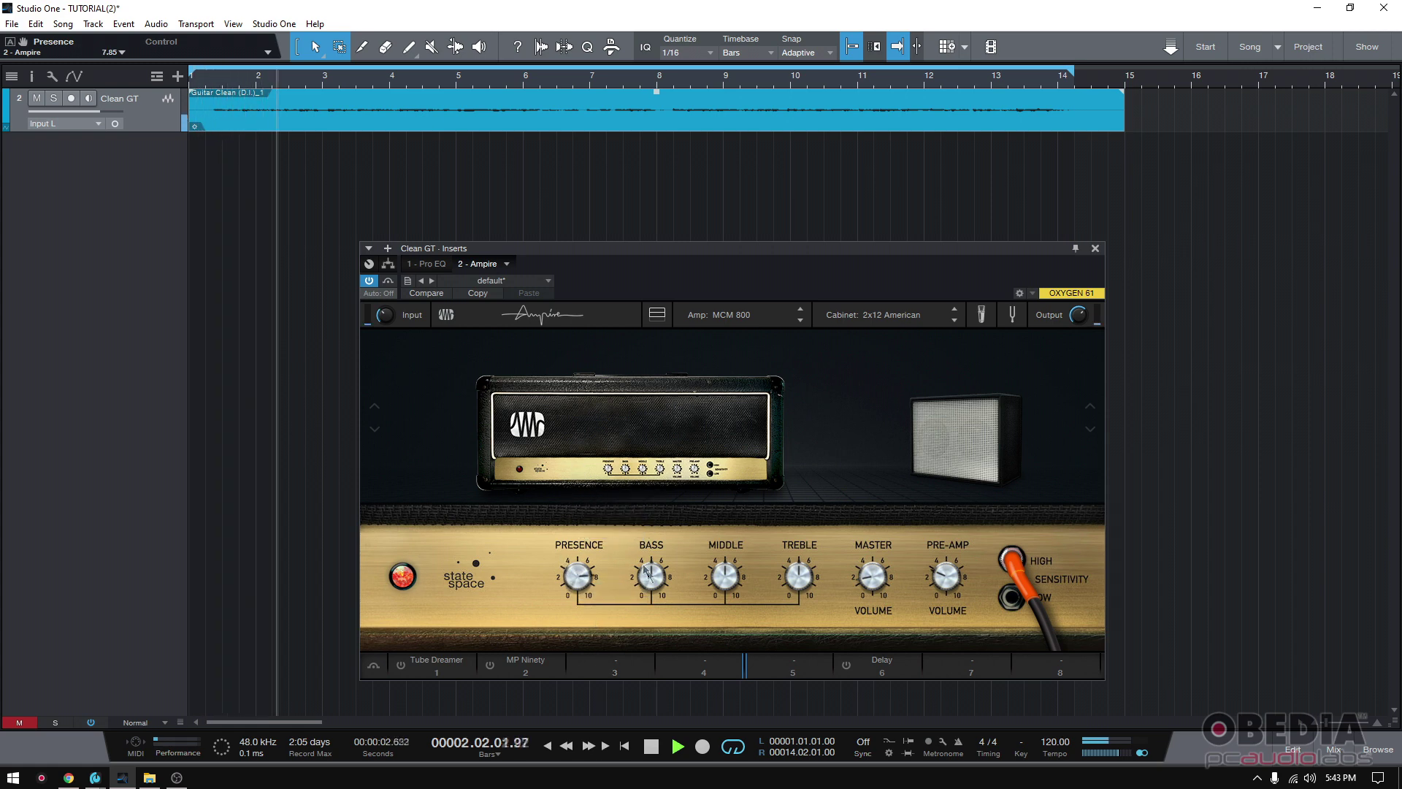
left_click_drag(647, 572, 658, 511)
Stop playback and lower the bass to about 5.20, treble to about 4.20, then bass to 4.85.
key("space")
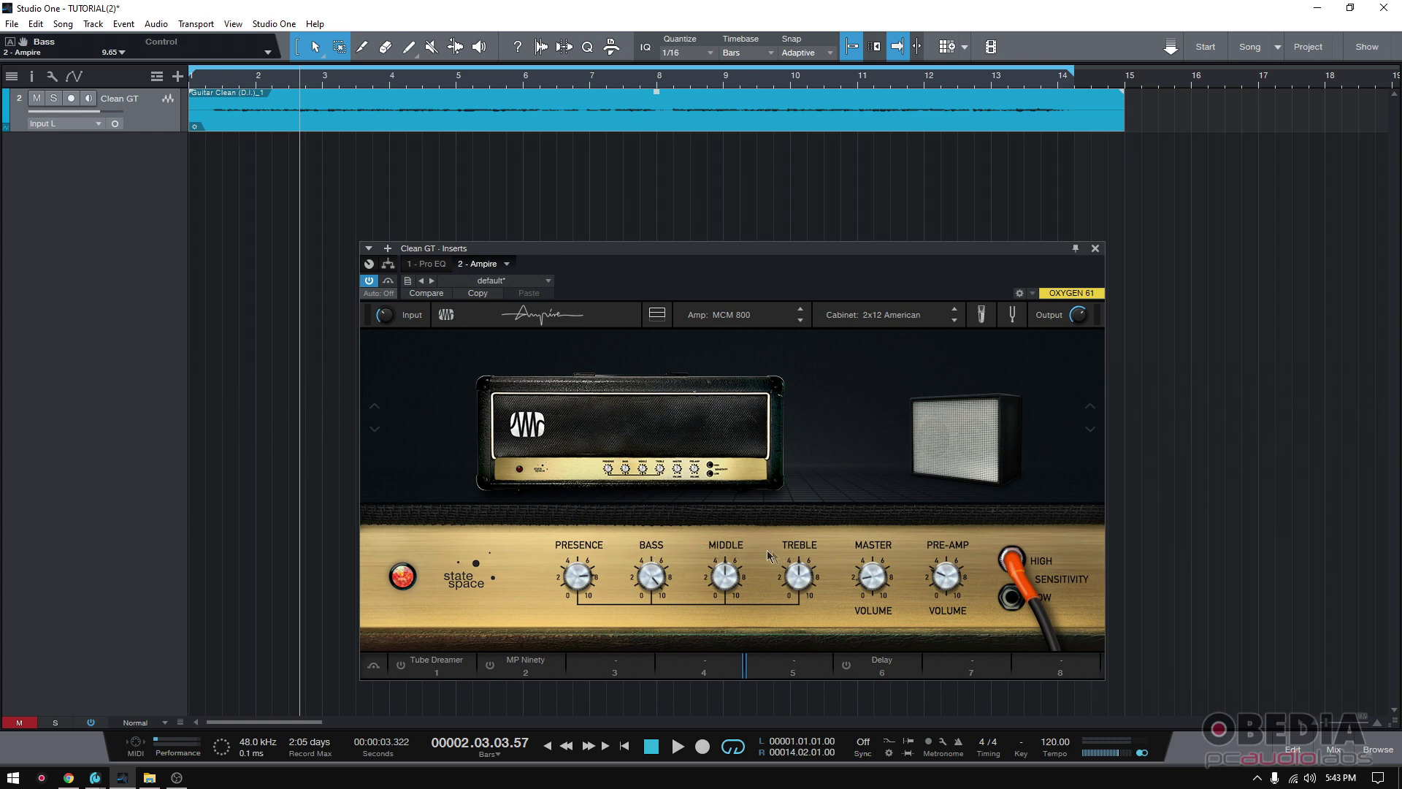
mouse_move(642, 578)
left_mouse_down()
mouse_move(647, 628)
mouse_move(651, 574)
left_mouse_up()
mouse_move(796, 574)
mouse_move(794, 575)
left_mouse_down()
mouse_move(794, 625)
mouse_move(794, 574)
left_mouse_up()
left_click_drag(653, 585, 654, 585)
Play the track while turning the treble up toward 10.00, then stop.
mouse_move(725, 566)
key("space")
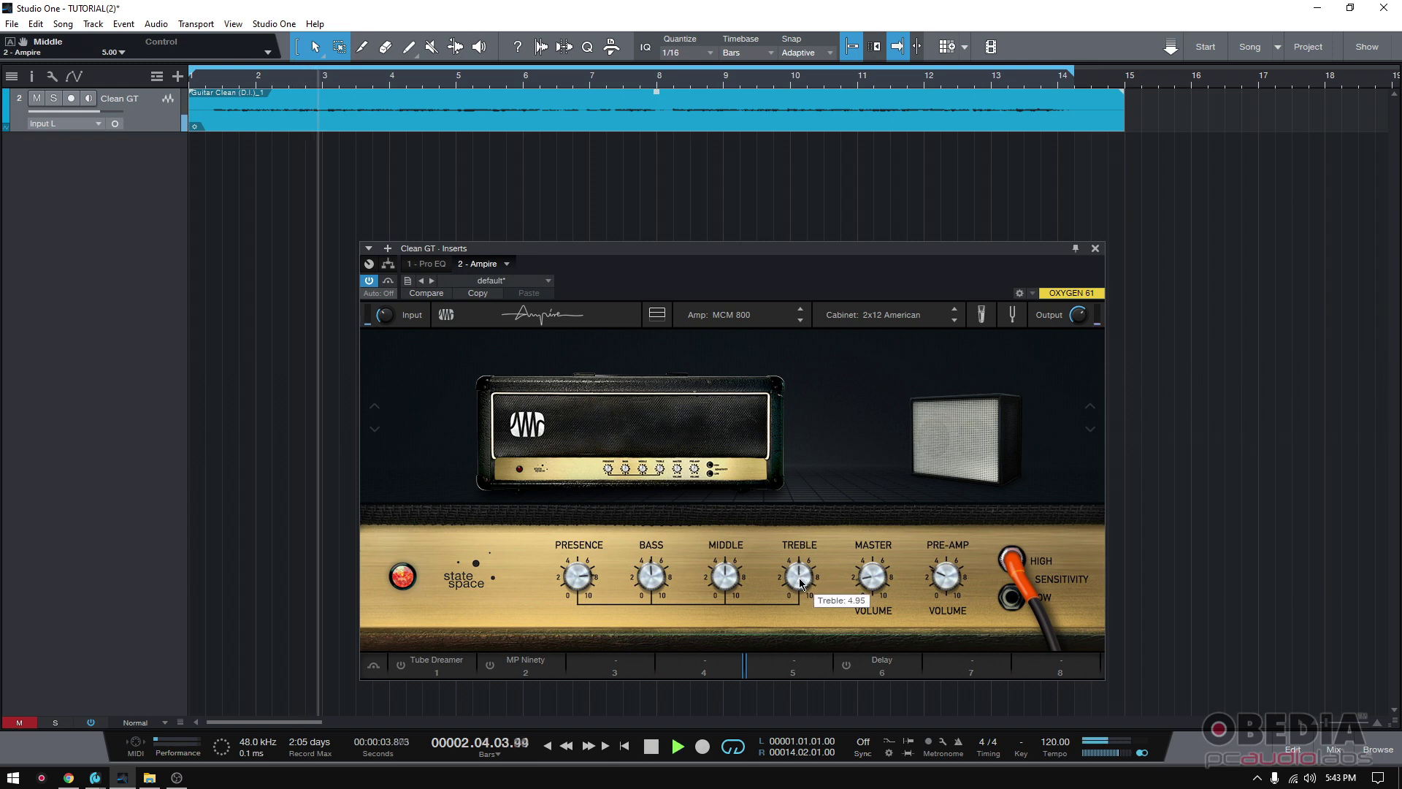
mouse_move(802, 579)
left_mouse_down()
mouse_move(806, 427)
mouse_move(833, 742)
mouse_move(813, 491)
mouse_move(815, 560)
left_mouse_up()
key("space")
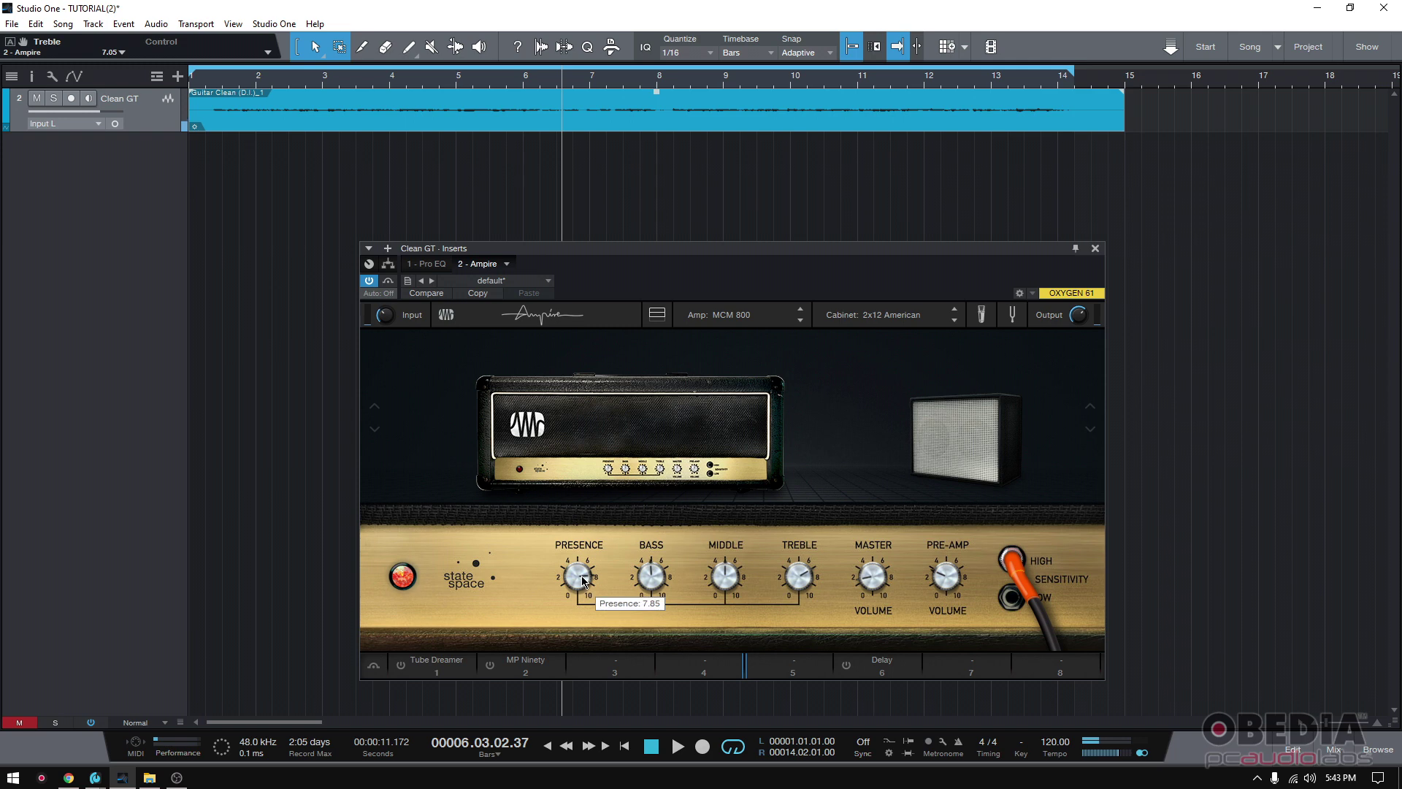
With playback running, sweep the MCM 800's Presence down and then up to about 9.9.
left_click_drag(582, 581, 586, 455)
key("space")
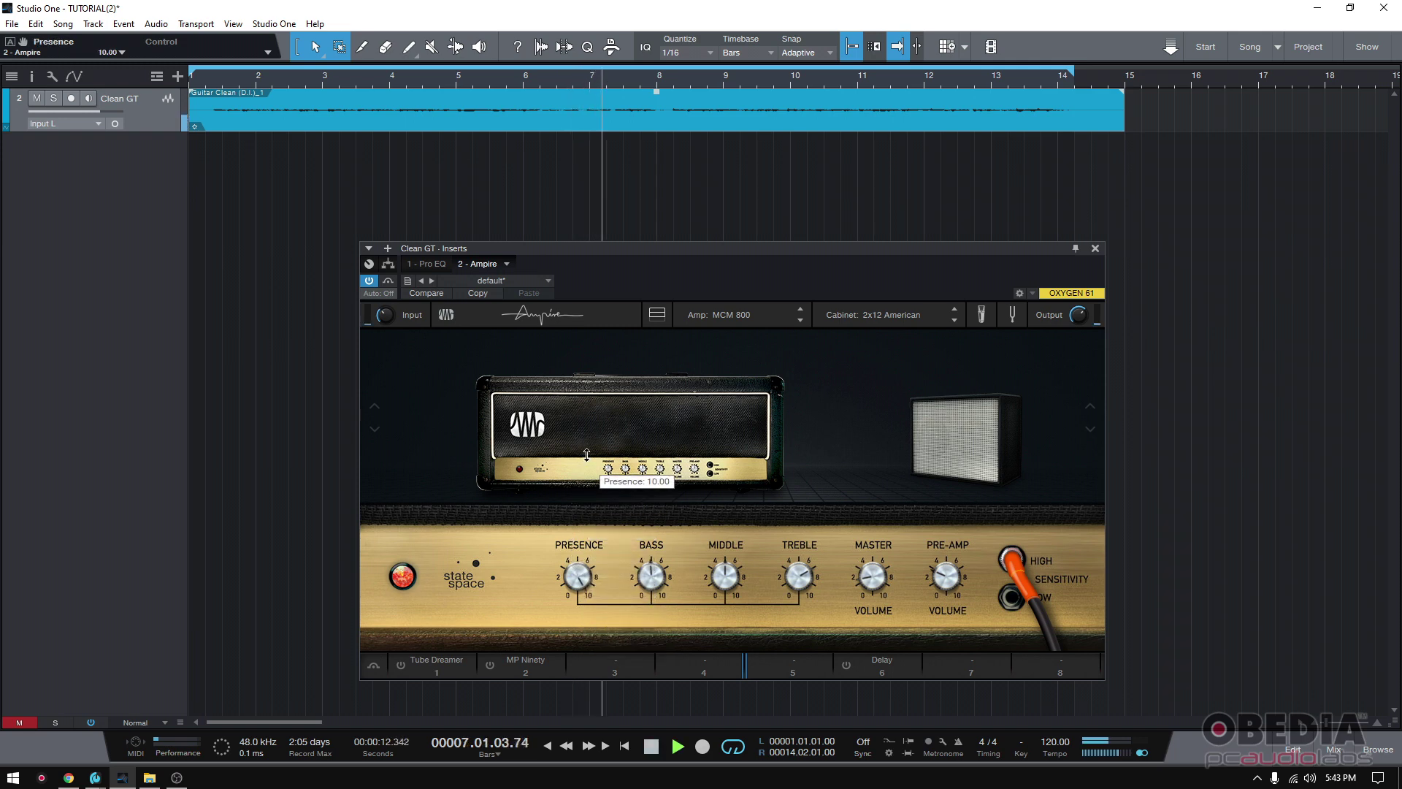
left_click(579, 582, "ctrl")
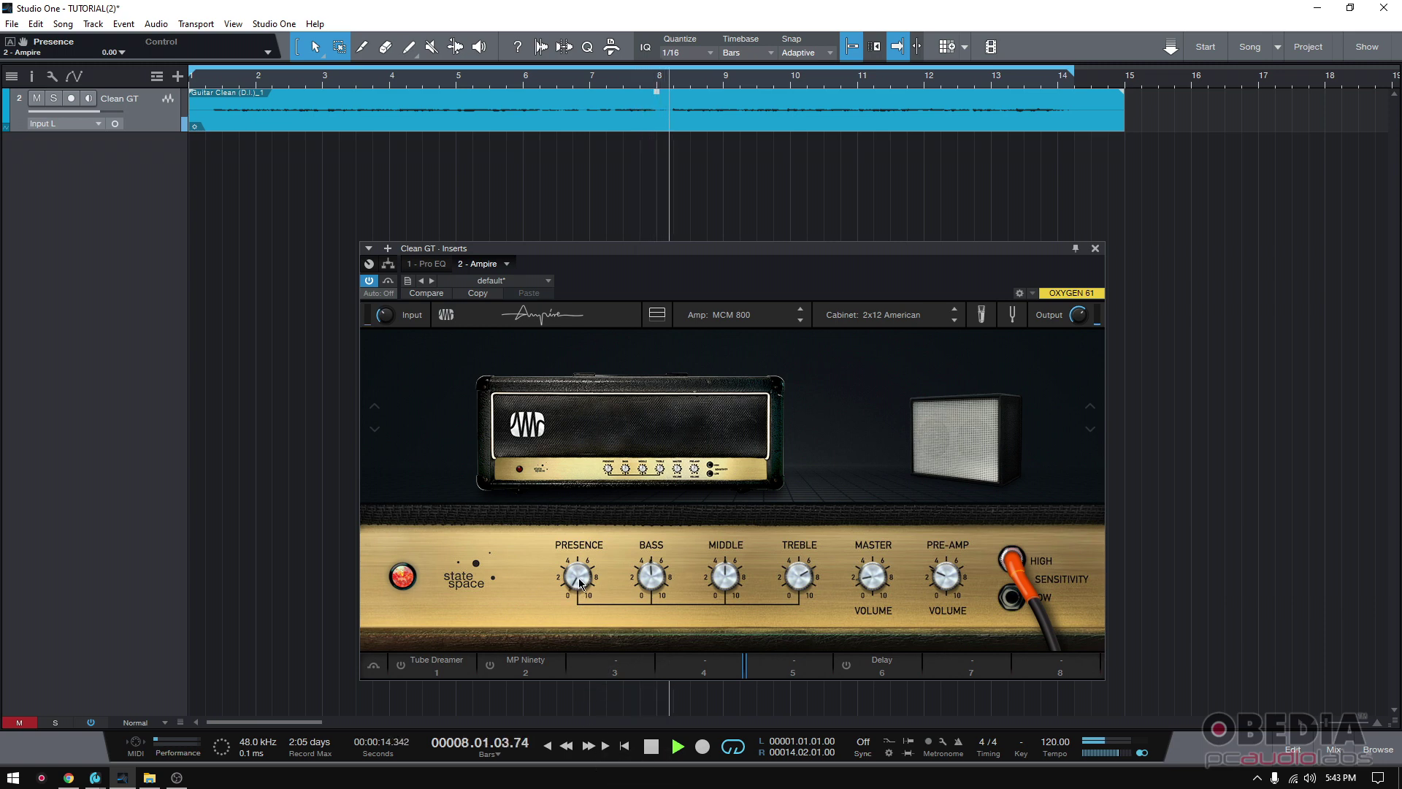
mouse_move(579, 582)
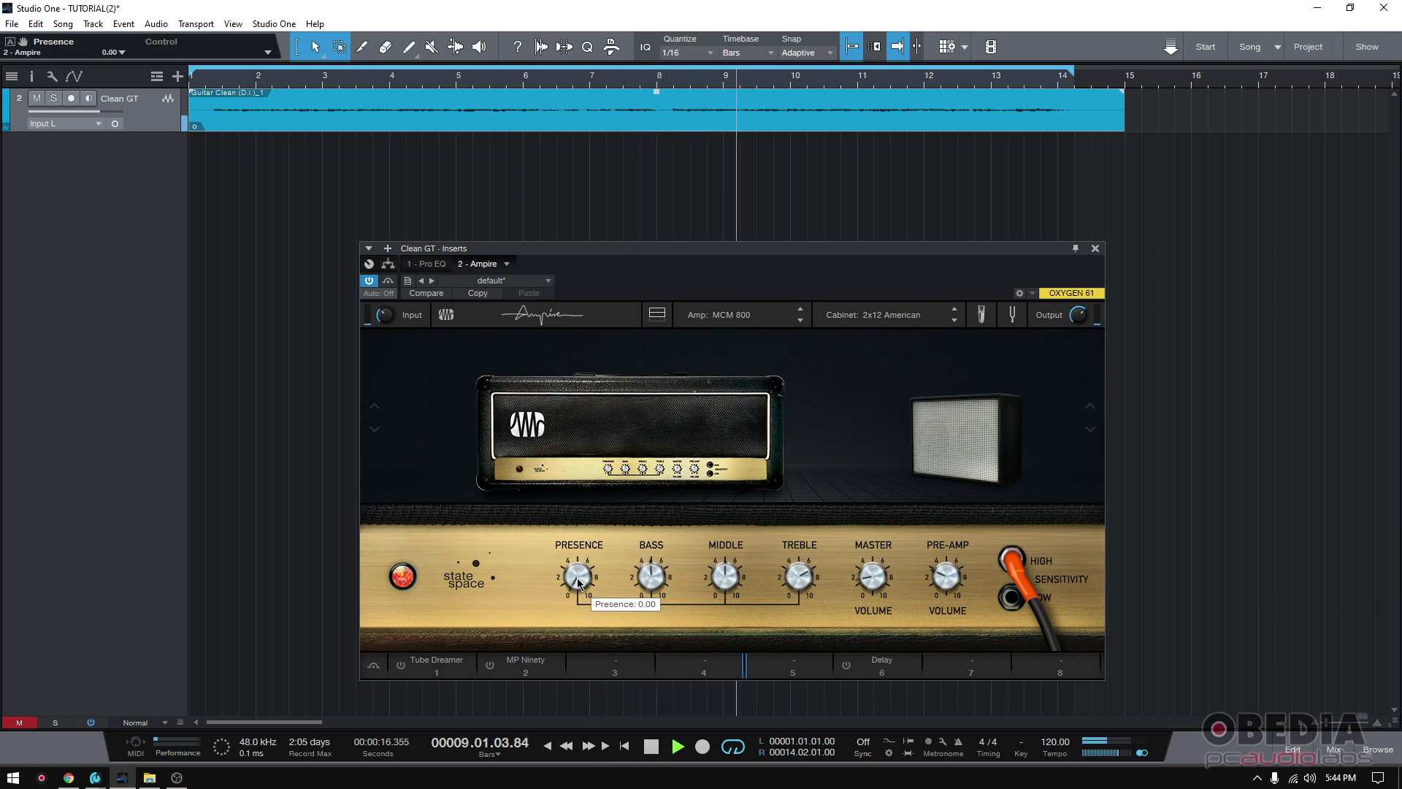
left_click_drag(579, 582, 581, 481)
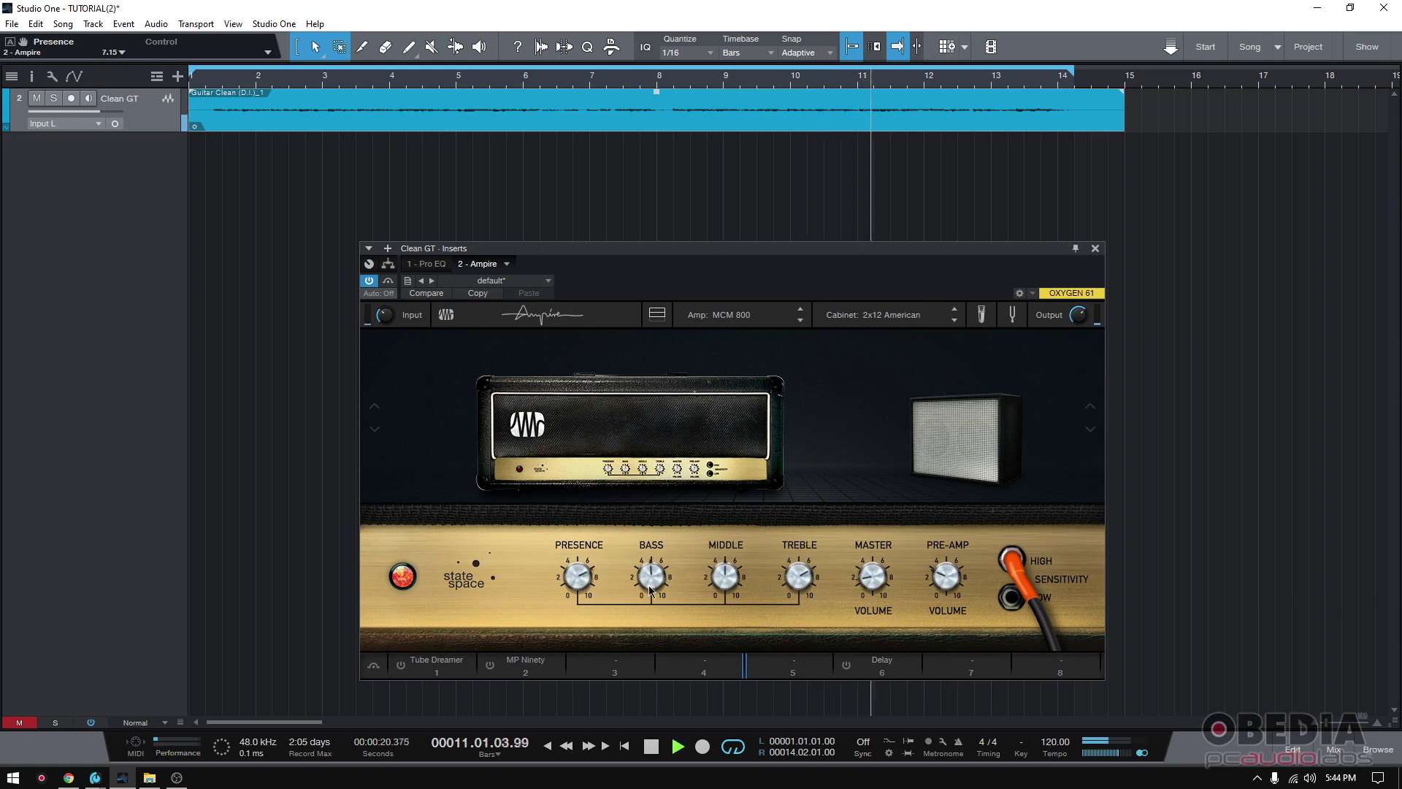
Turn Bass down to 0 and Middle up to about 6, then stop playback.
left_click_drag(651, 590, 668, 747)
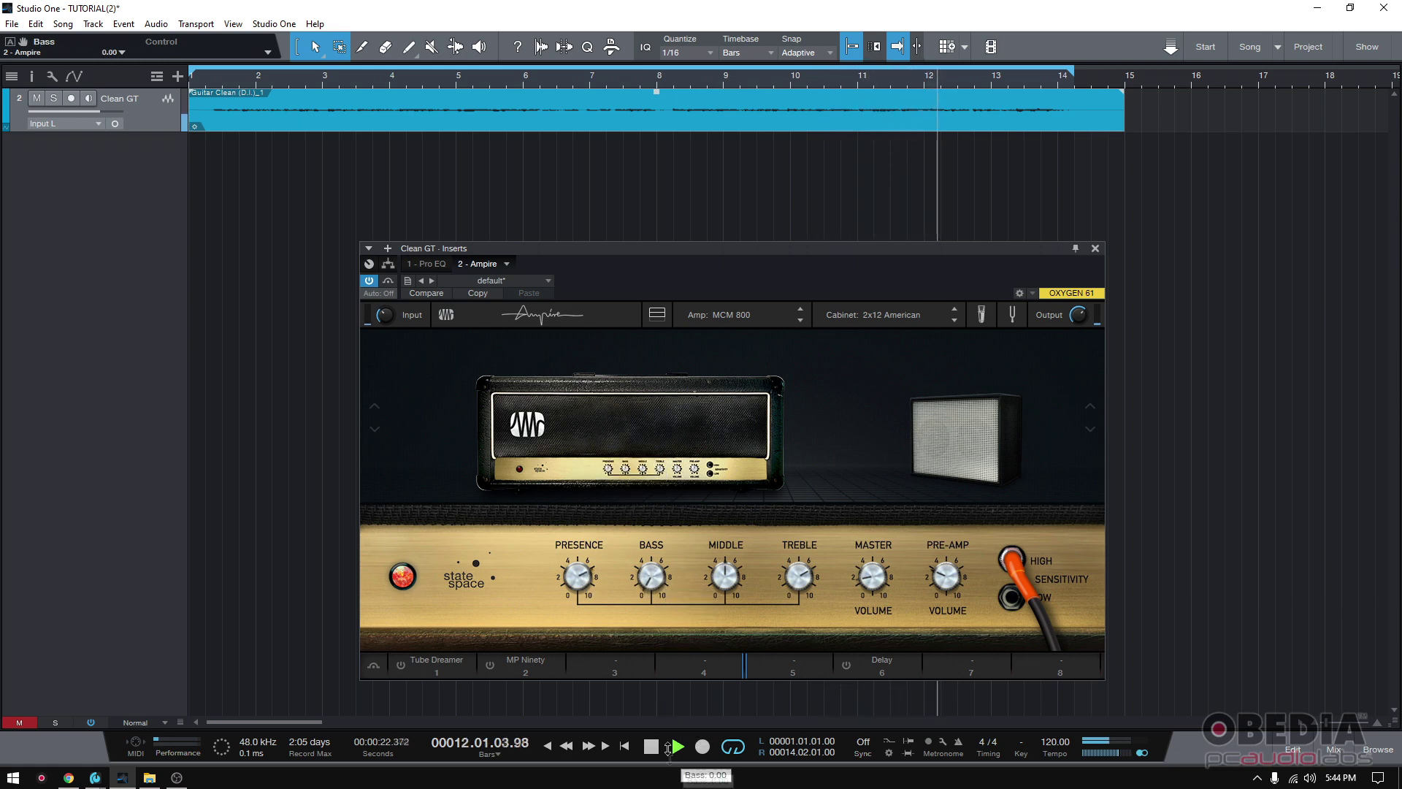
left_click(725, 577)
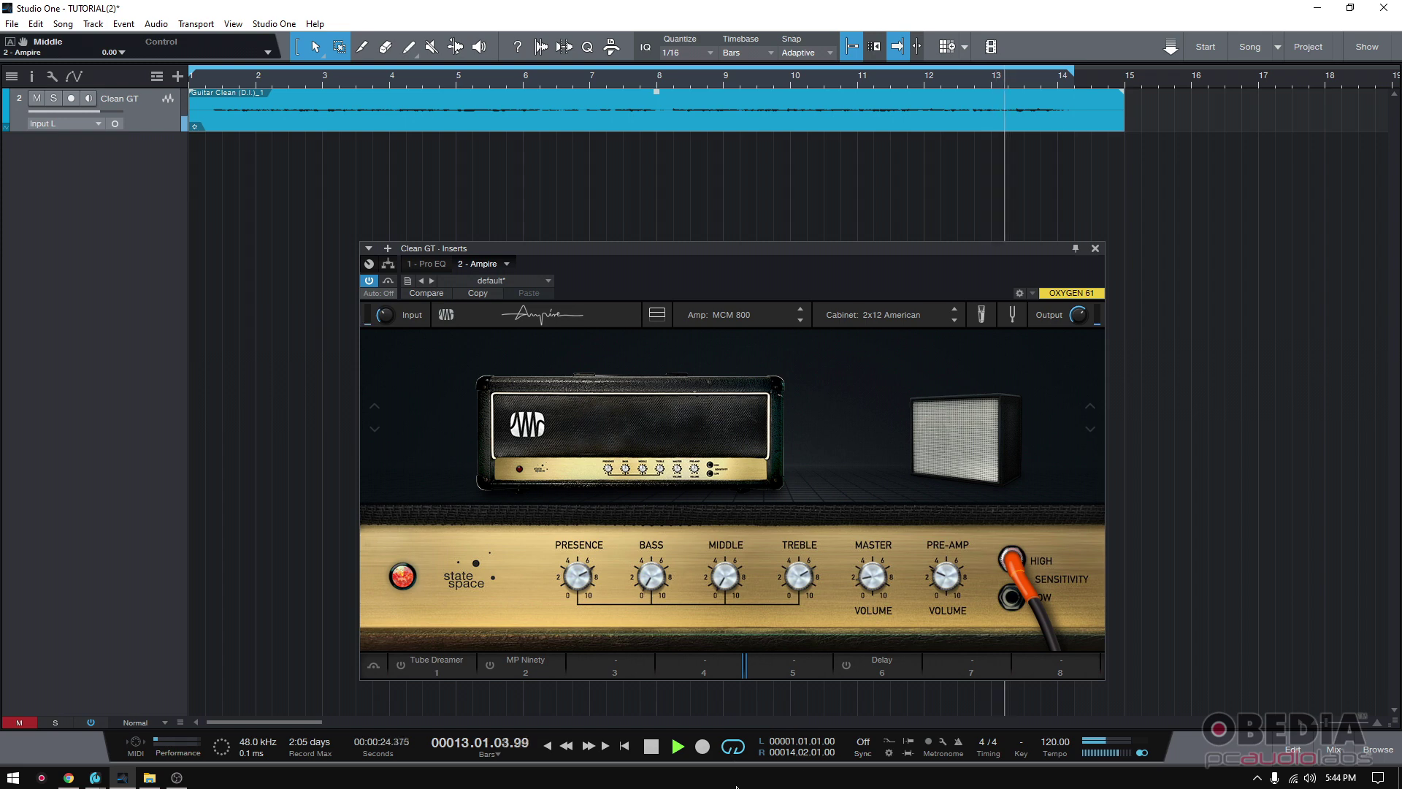
left_click_drag(725, 577, 721, 489)
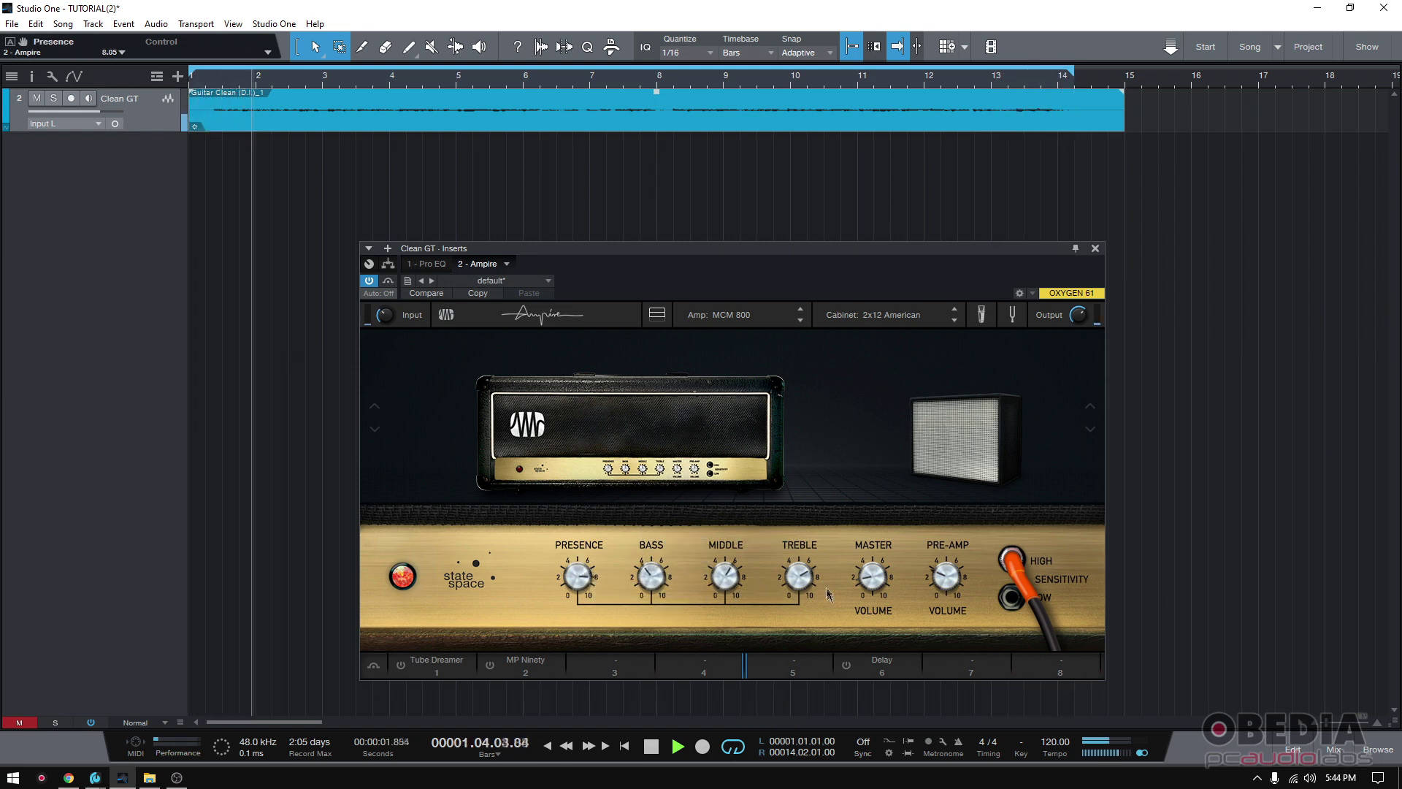
key("space")
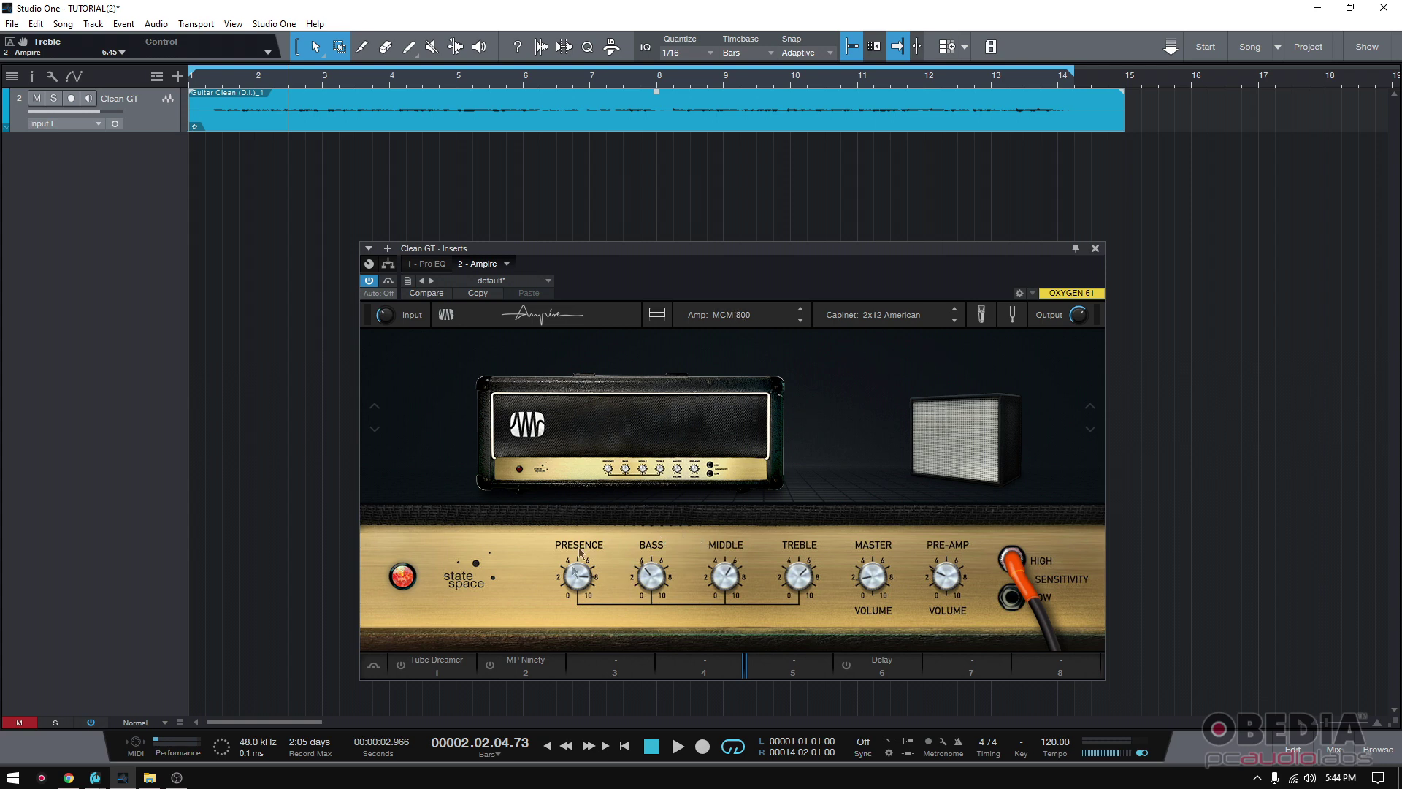
left_click(745, 319)
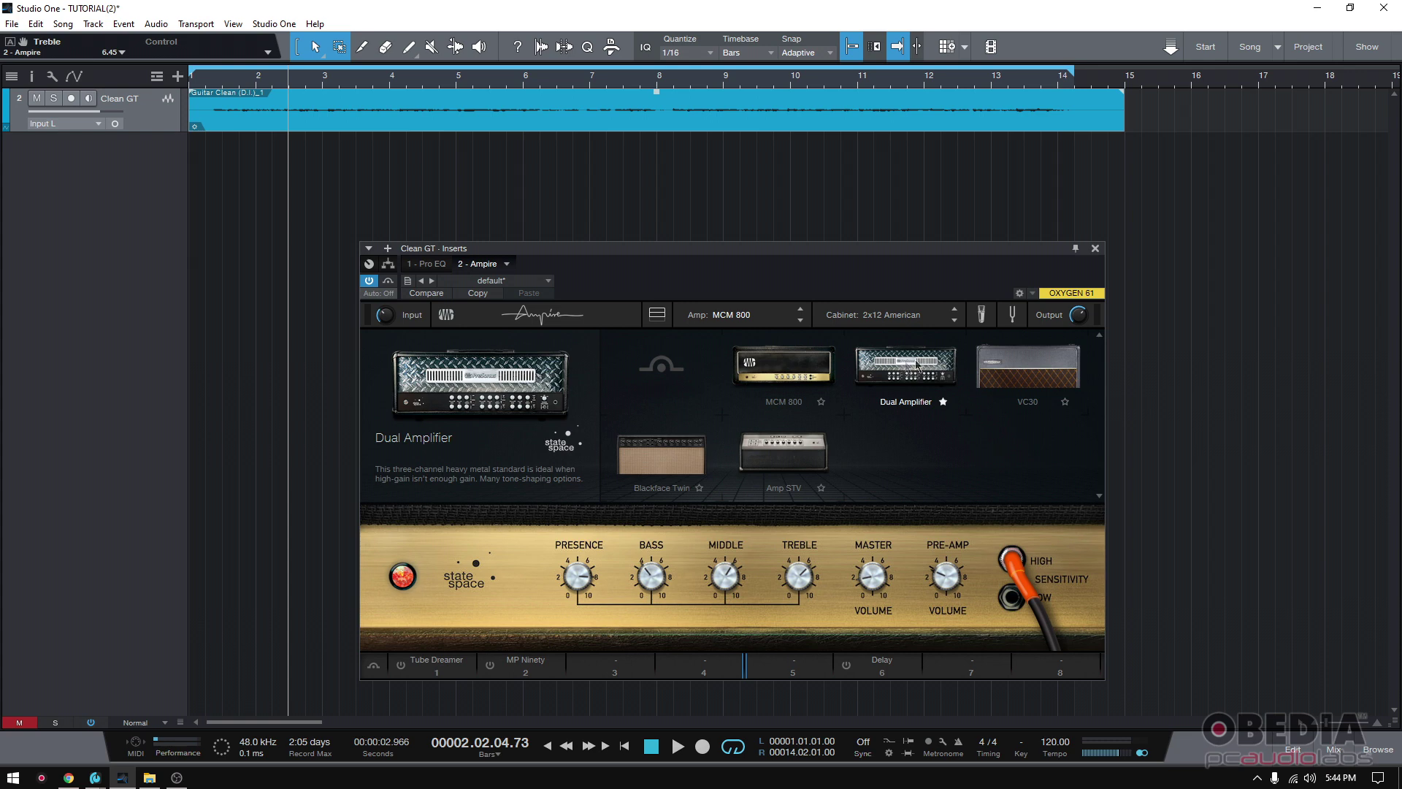
Load the VC30 amp and switch the cabinet to the 4x12 M65.
left_click(1030, 369)
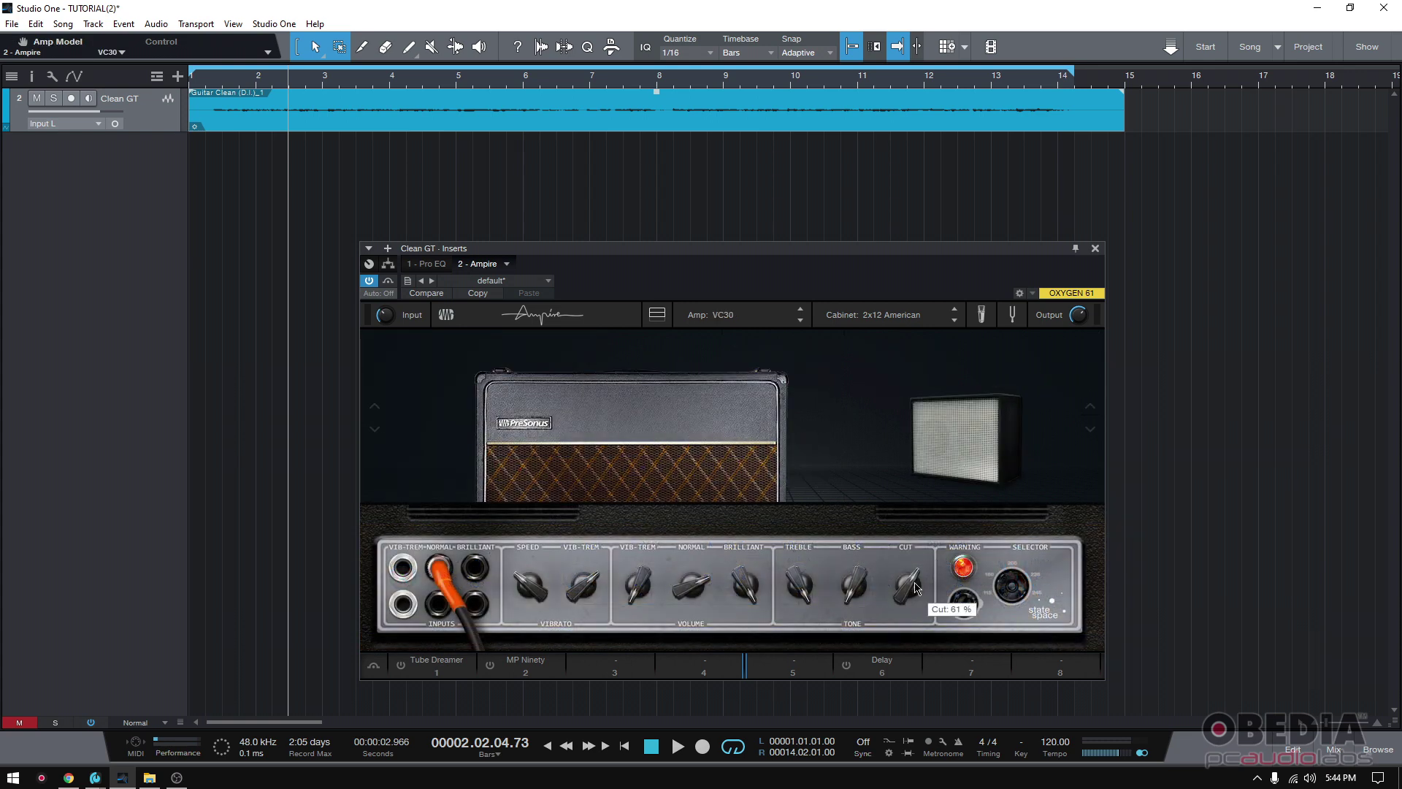
left_click(864, 316)
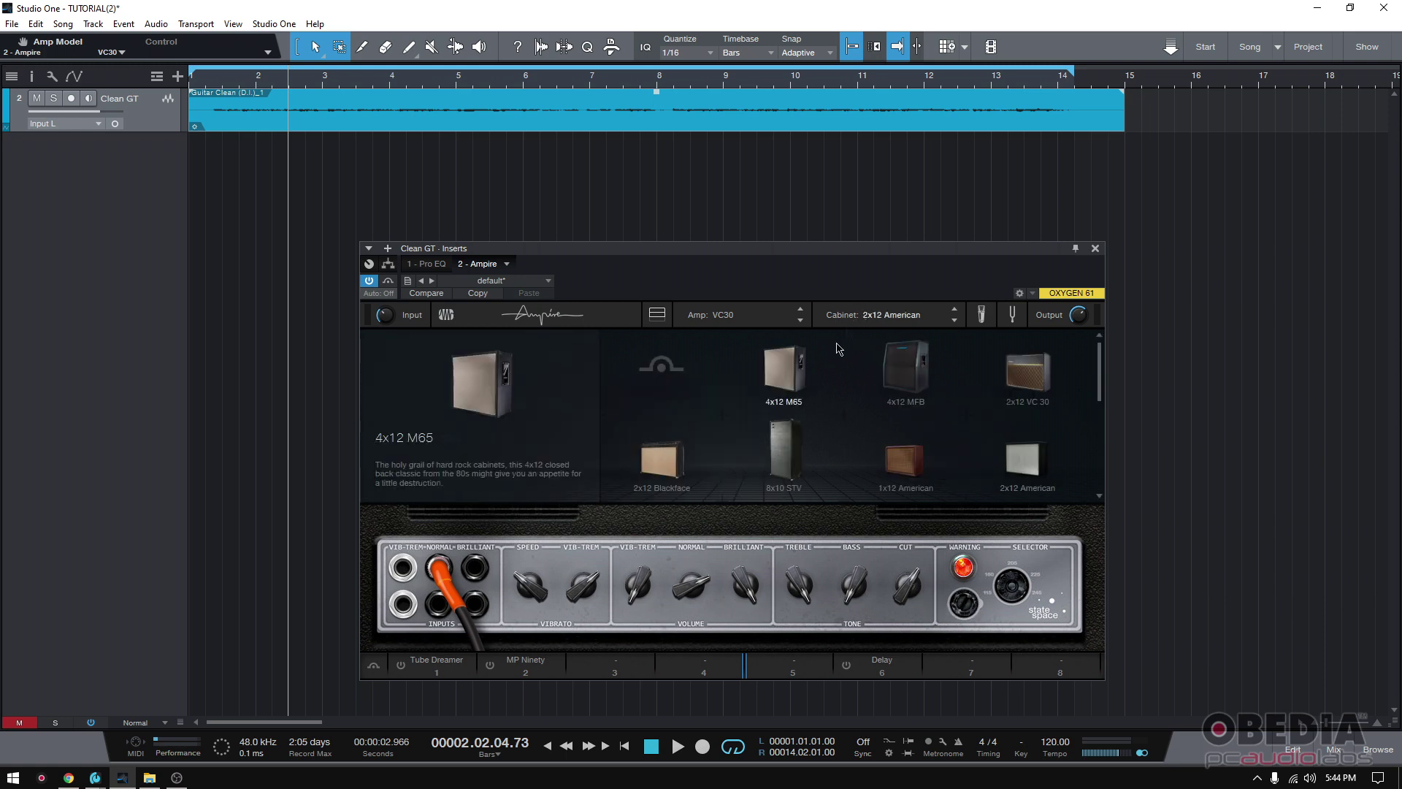
left_click(806, 371)
left_click(863, 315)
left_click(743, 318)
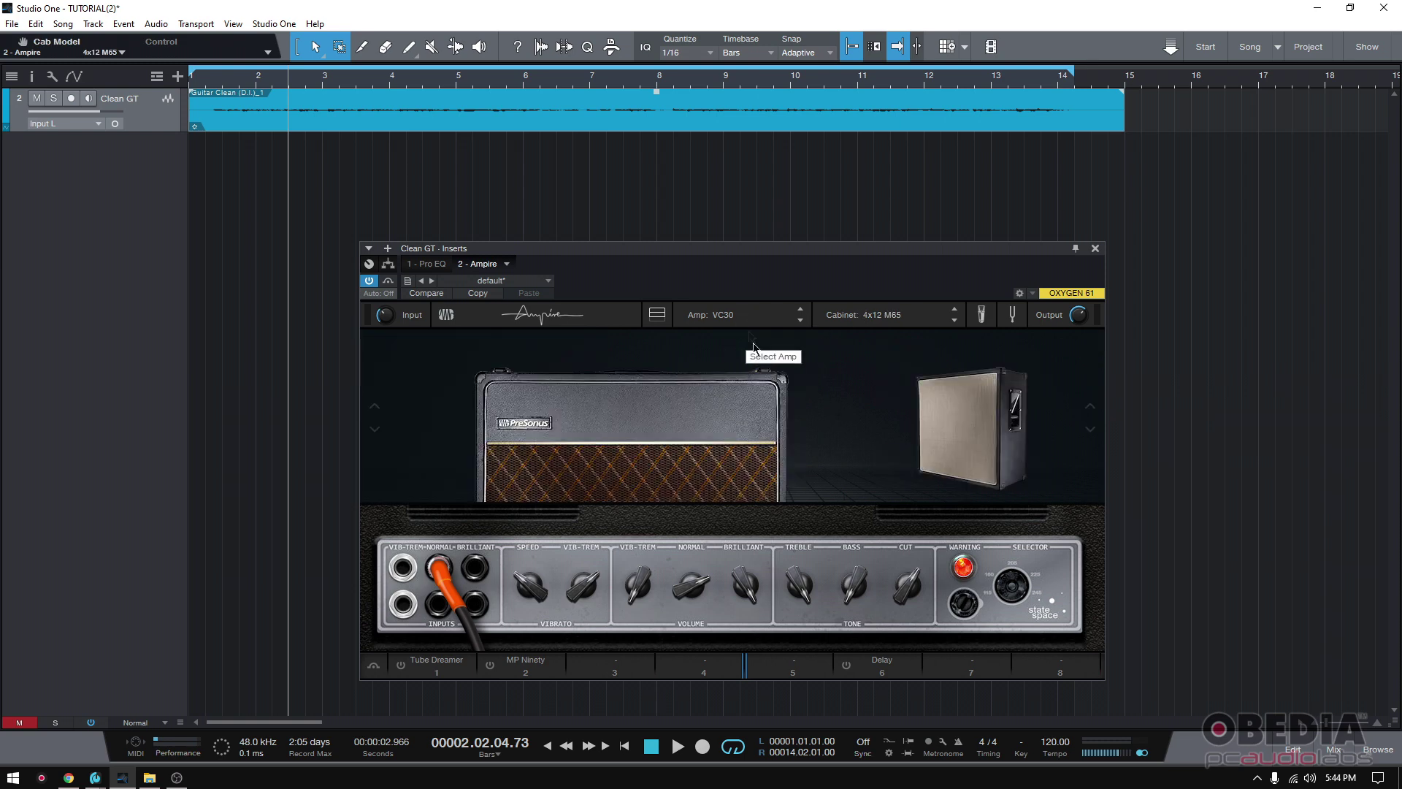
Try the MCM 800 and Amp STV amps, finishing on the Blackface Twin.
left_click(743, 318)
left_click(774, 369)
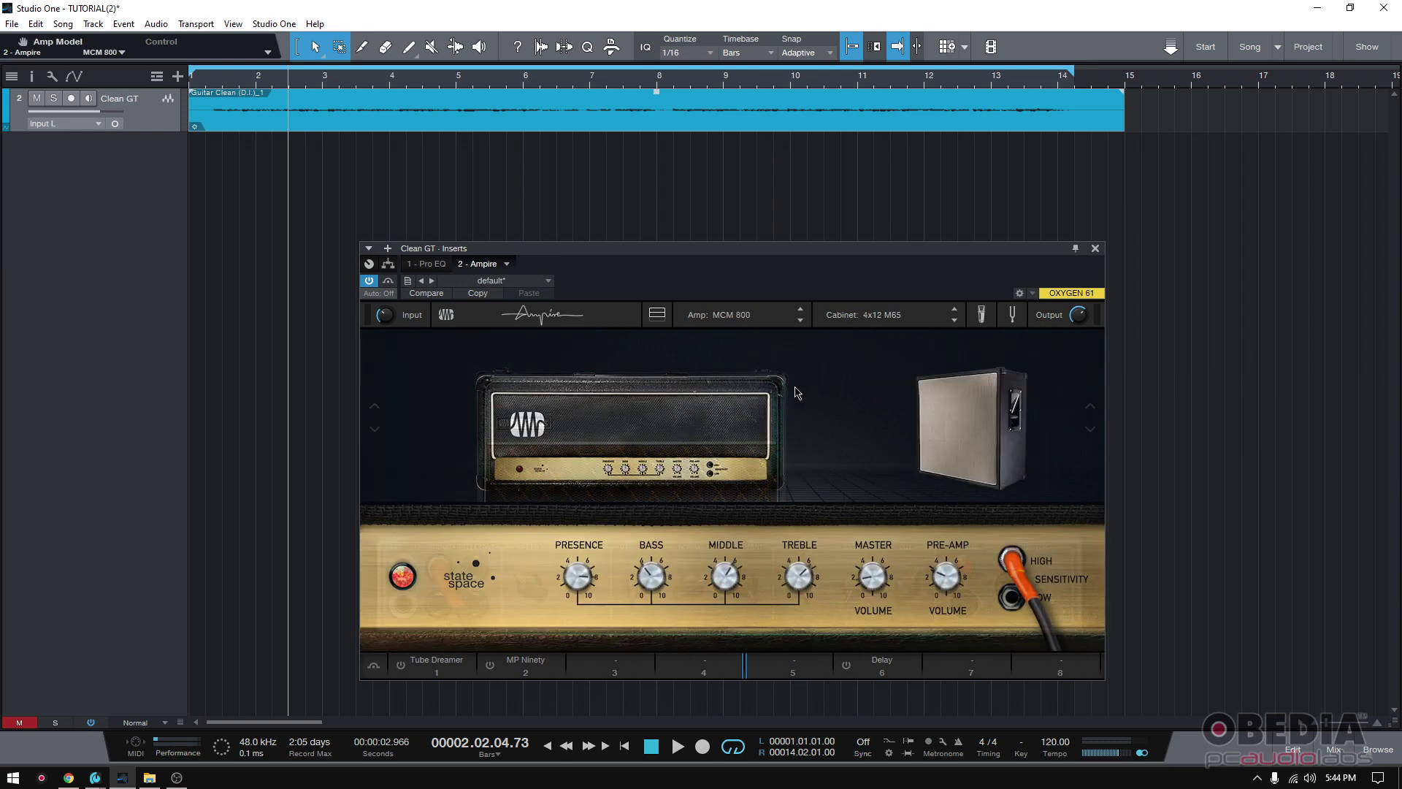
left_click(718, 322)
left_click(780, 466)
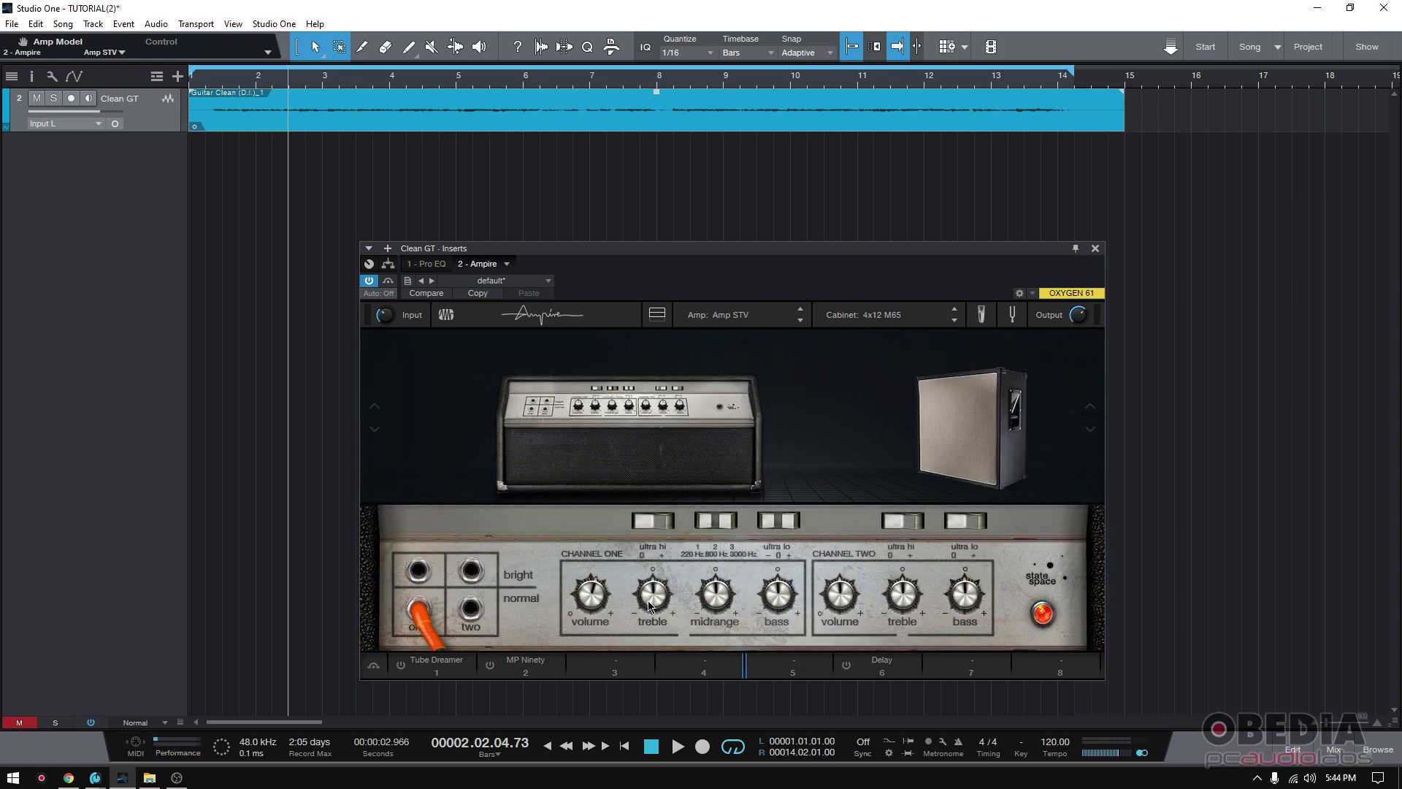
left_click(731, 325)
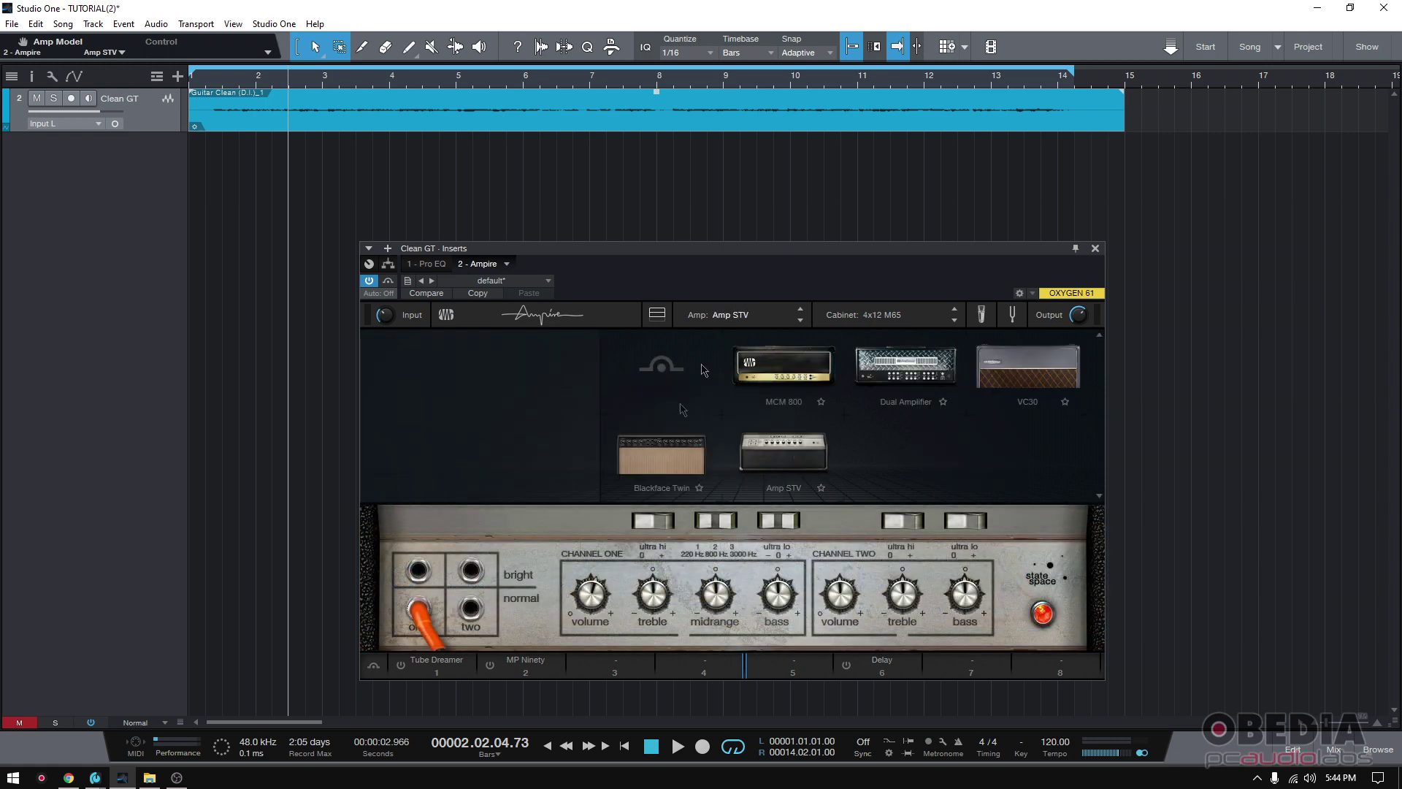
left_click(654, 467)
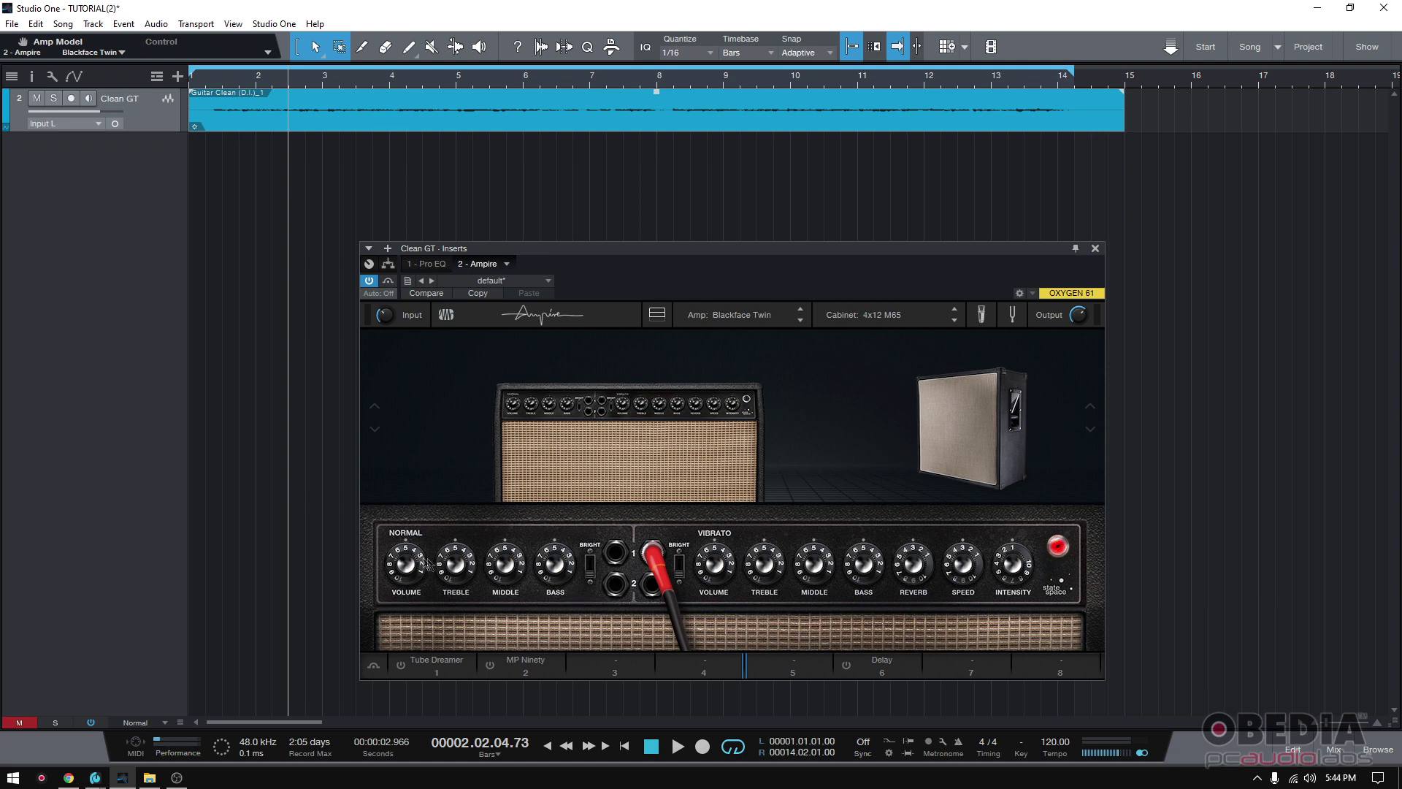
Plug the guitar into Normal input 1, drop Normal volume to 1 then back to about 5.6, and stop.
left_click_drag(406, 567, 401, 548)
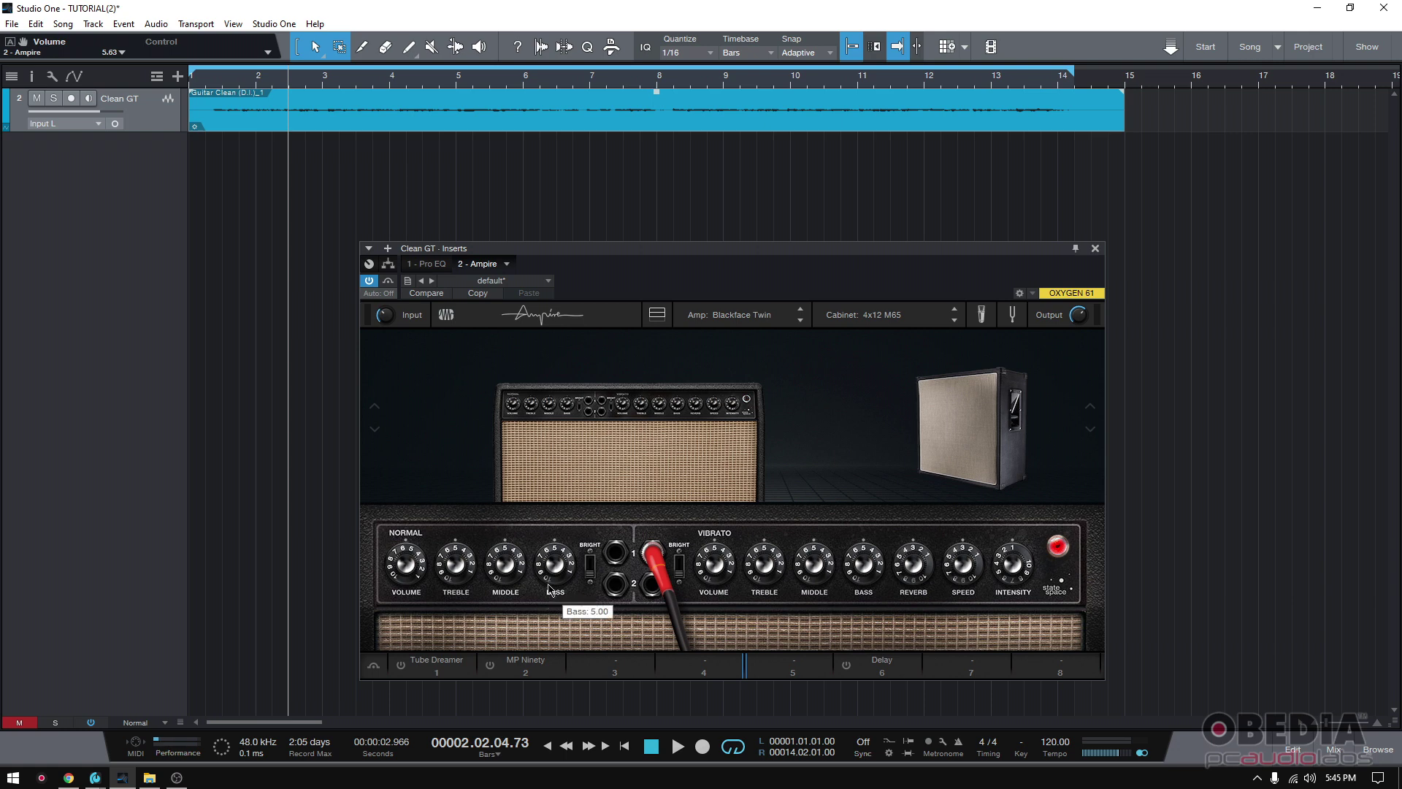
left_click_drag(417, 497, 433, 696)
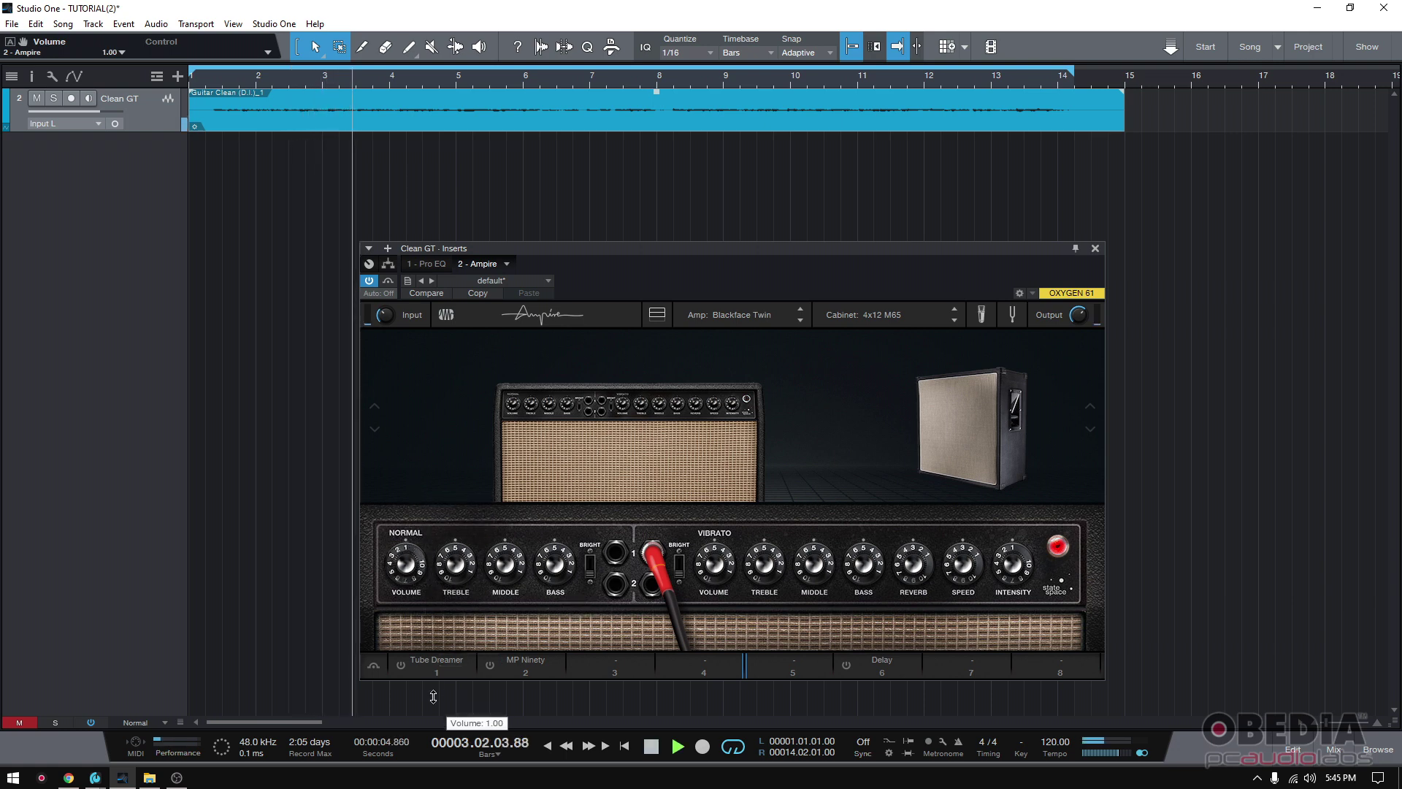
left_click(614, 553)
left_click_drag(406, 564, 438, 488)
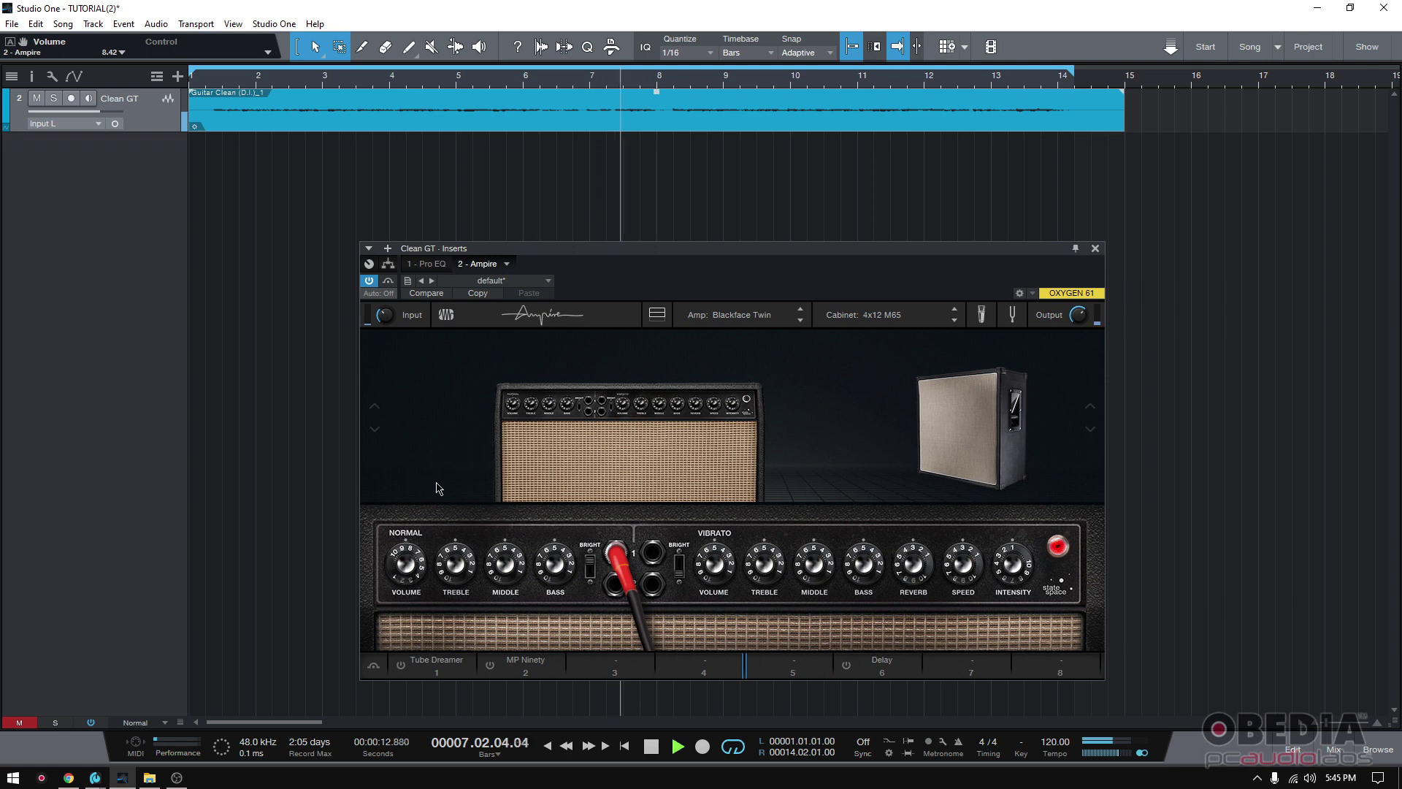
key("space")
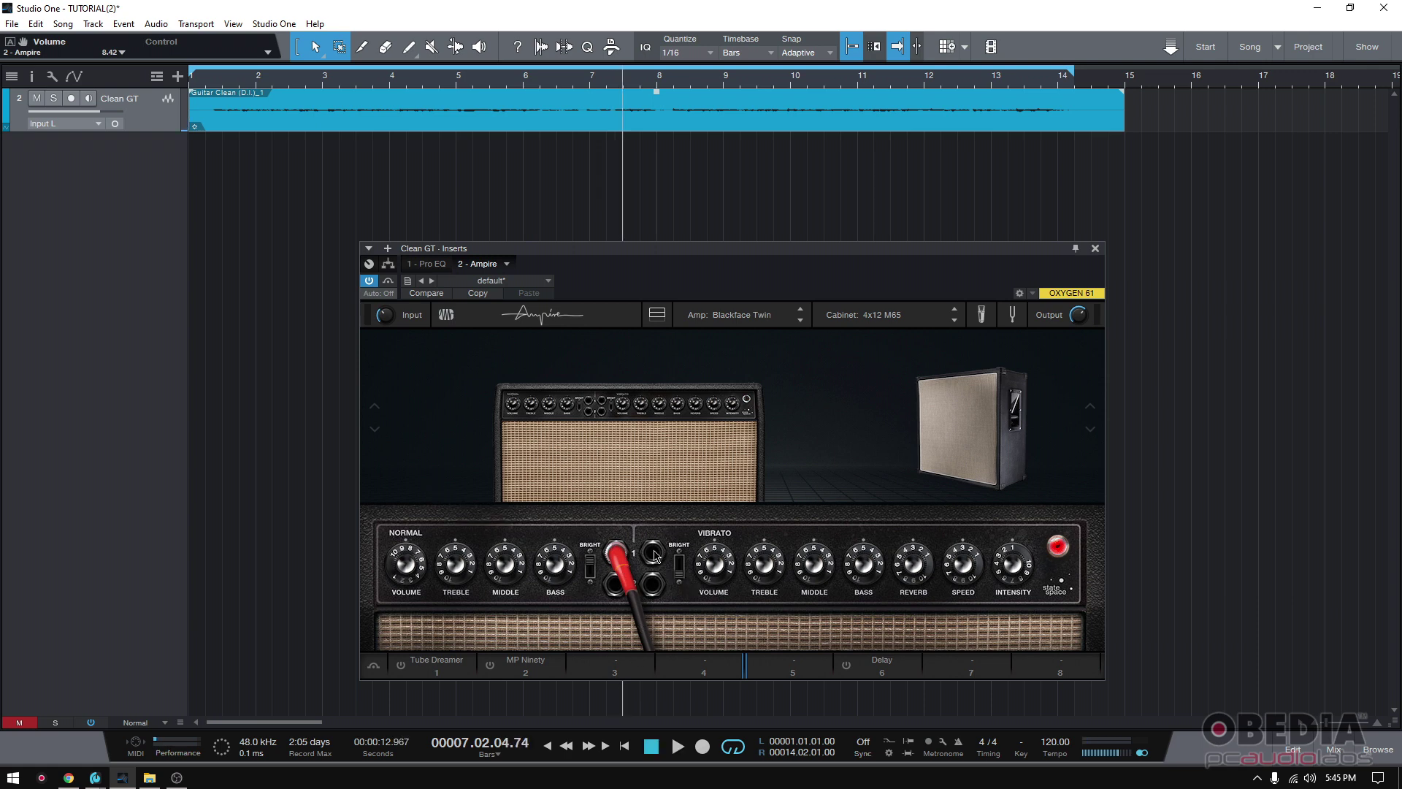
Plug the guitar into the Vibrato input and play, raising Vibrato volume to about 9.45.
left_click(653, 552)
key("space")
mouse_move(716, 565)
left_mouse_down()
mouse_move(717, 493)
mouse_move(716, 628)
mouse_move(709, 482)
mouse_move(714, 655)
mouse_move(718, 563)
left_mouse_up()
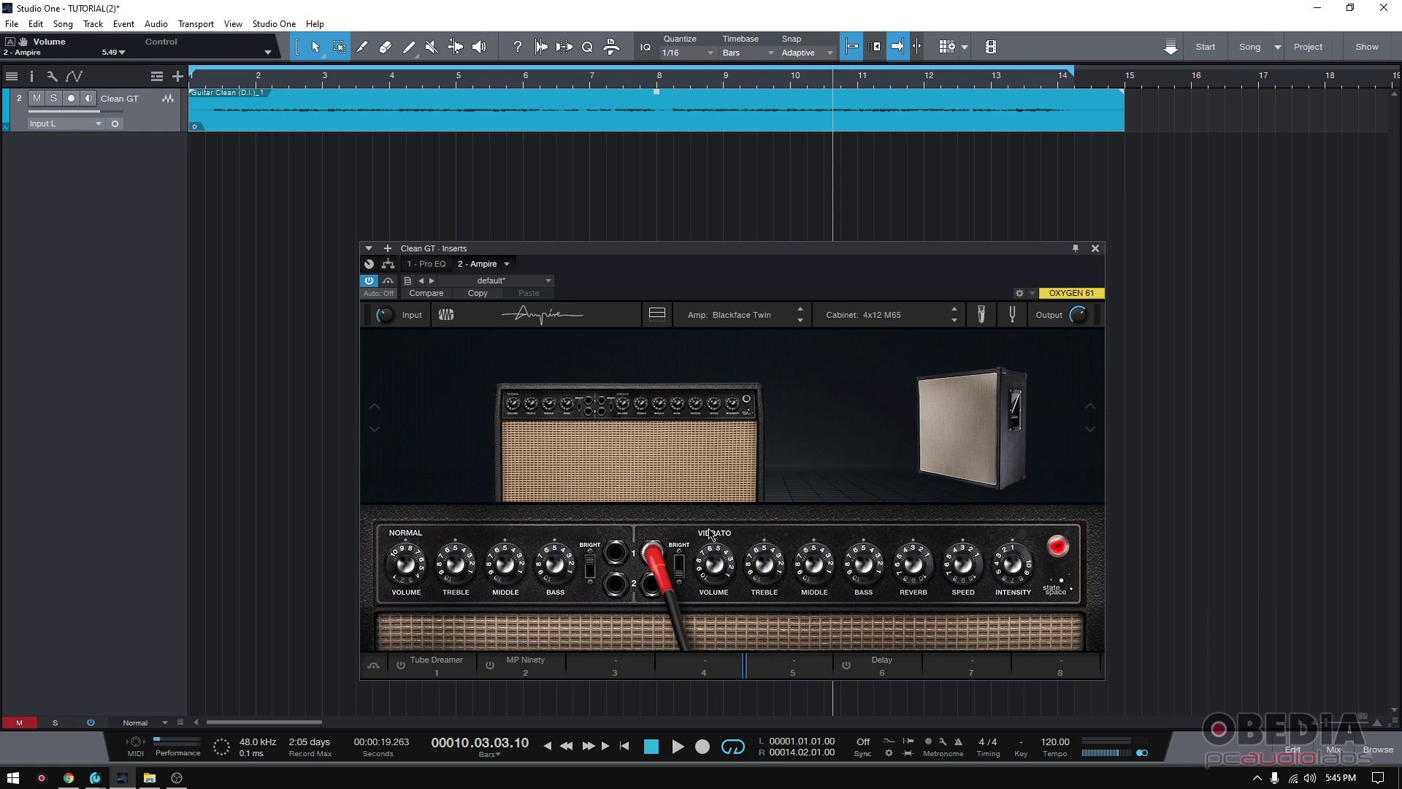
Move the cable through the Normal and Vibrato input jacks, finally plugging back into Normal input 1.
left_click(613, 552)
left_click(652, 553)
left_click(615, 555)
left_click(615, 584)
left_click(616, 555)
left_click(614, 584)
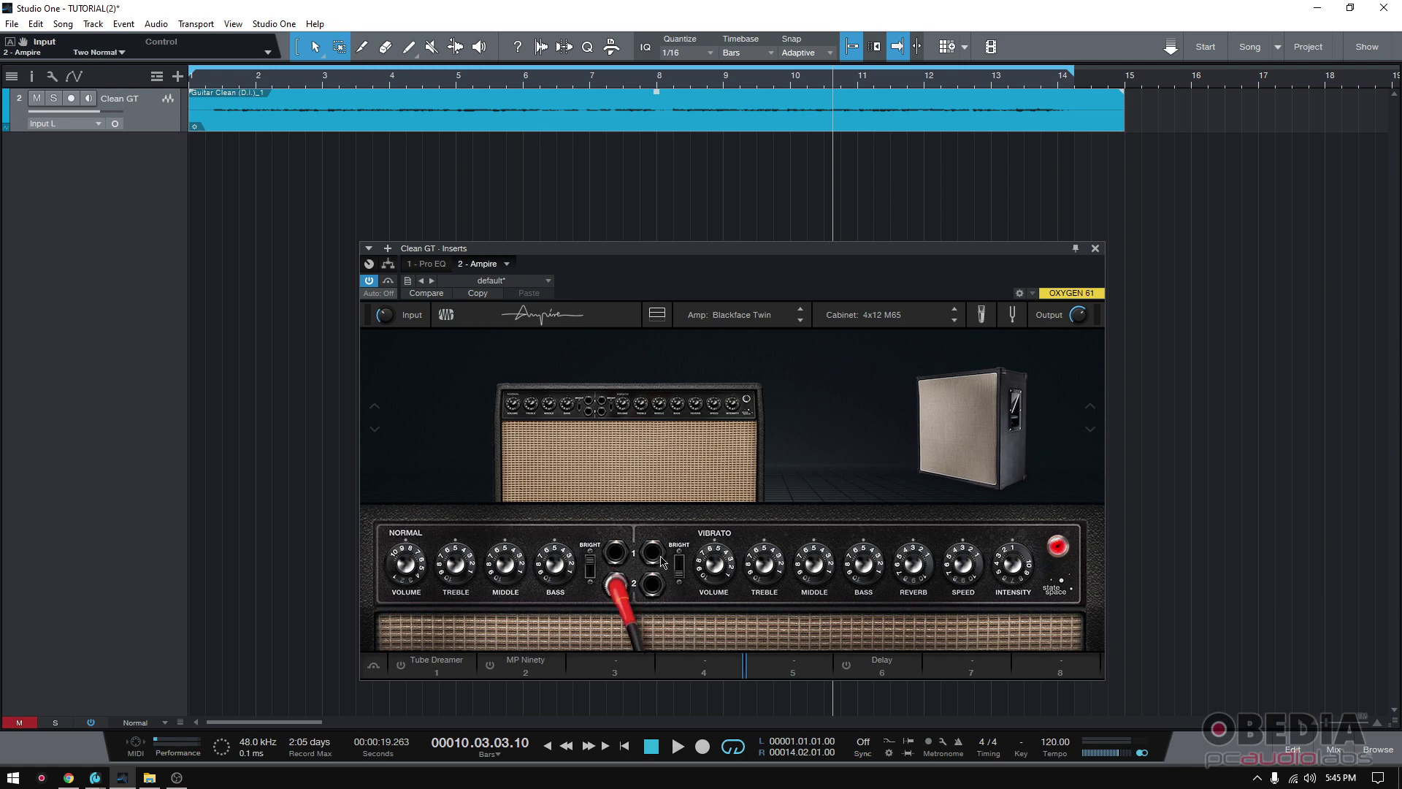
left_click(652, 553)
left_click(652, 584)
left_click(652, 552)
left_click(653, 585)
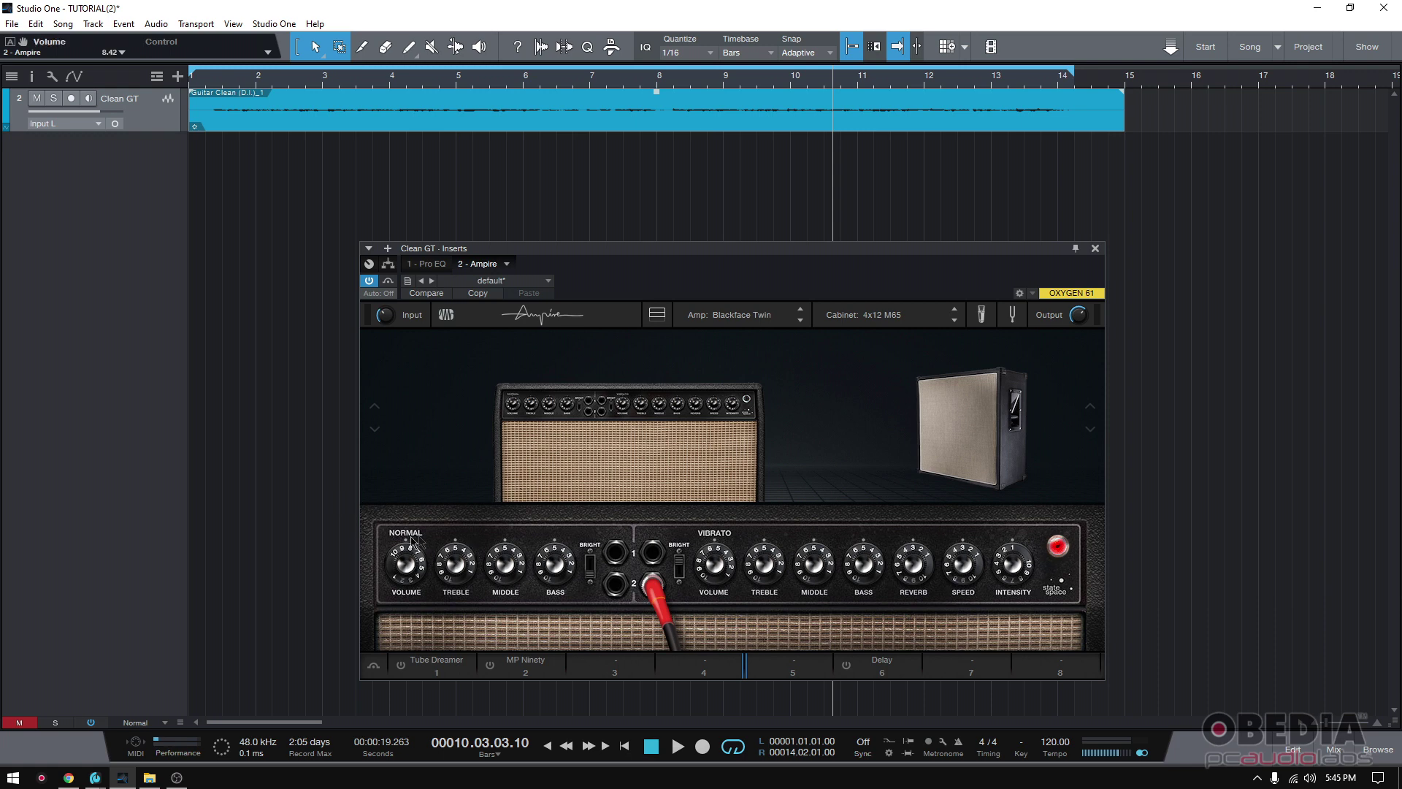
left_click(615, 552)
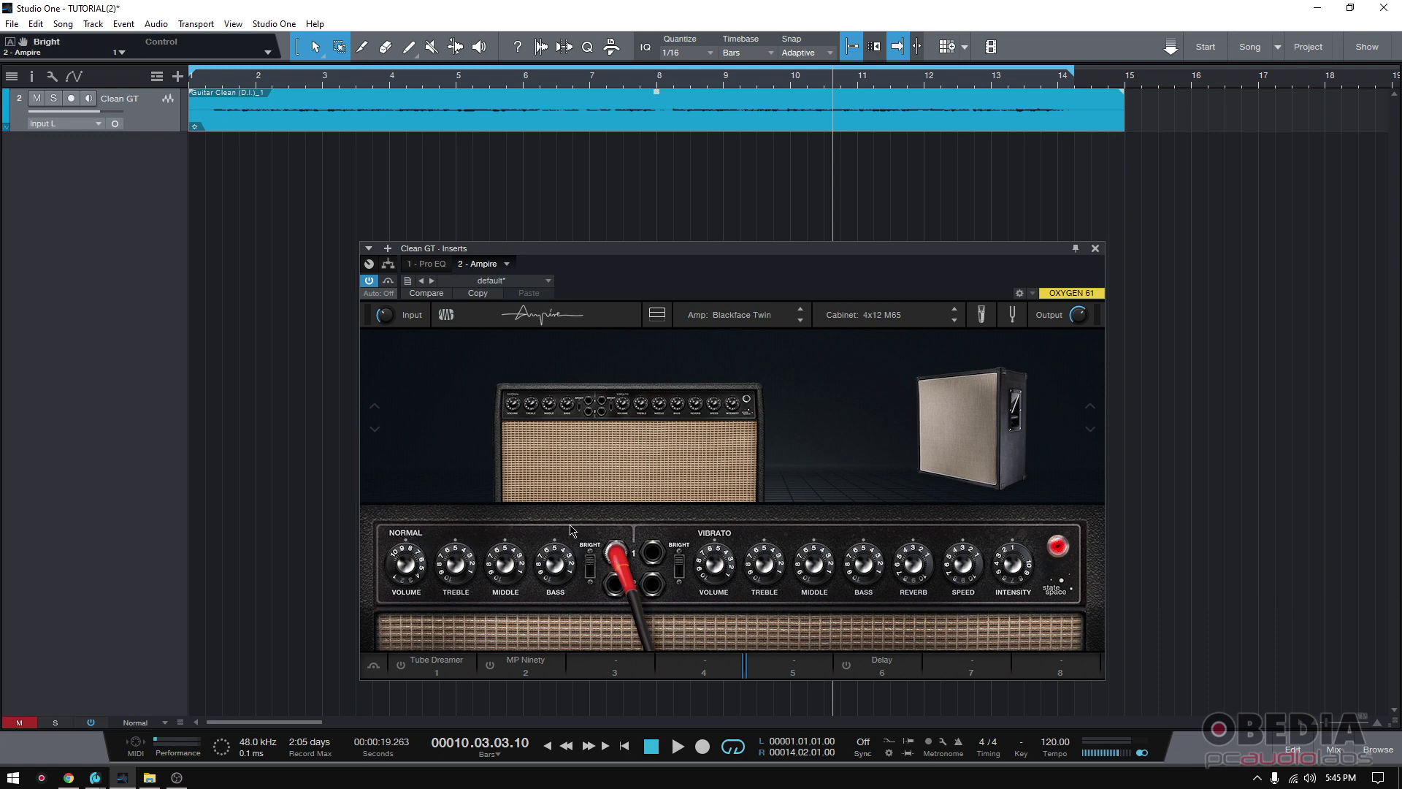
Start playback and set the Normal channel to volume about 6, treble 1 and bass about 9.
key("space")
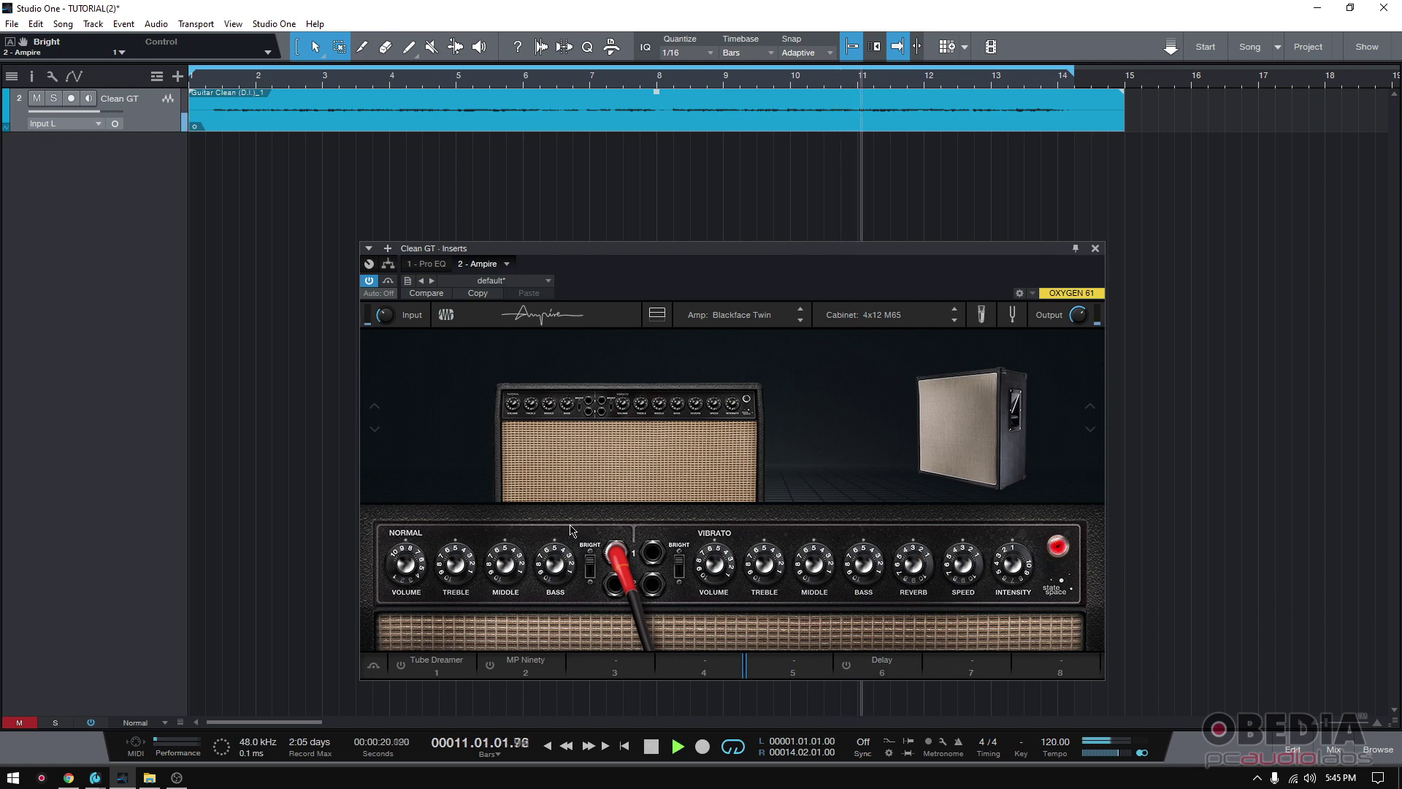
mouse_move(400, 565)
left_click_drag(400, 565, 398, 606)
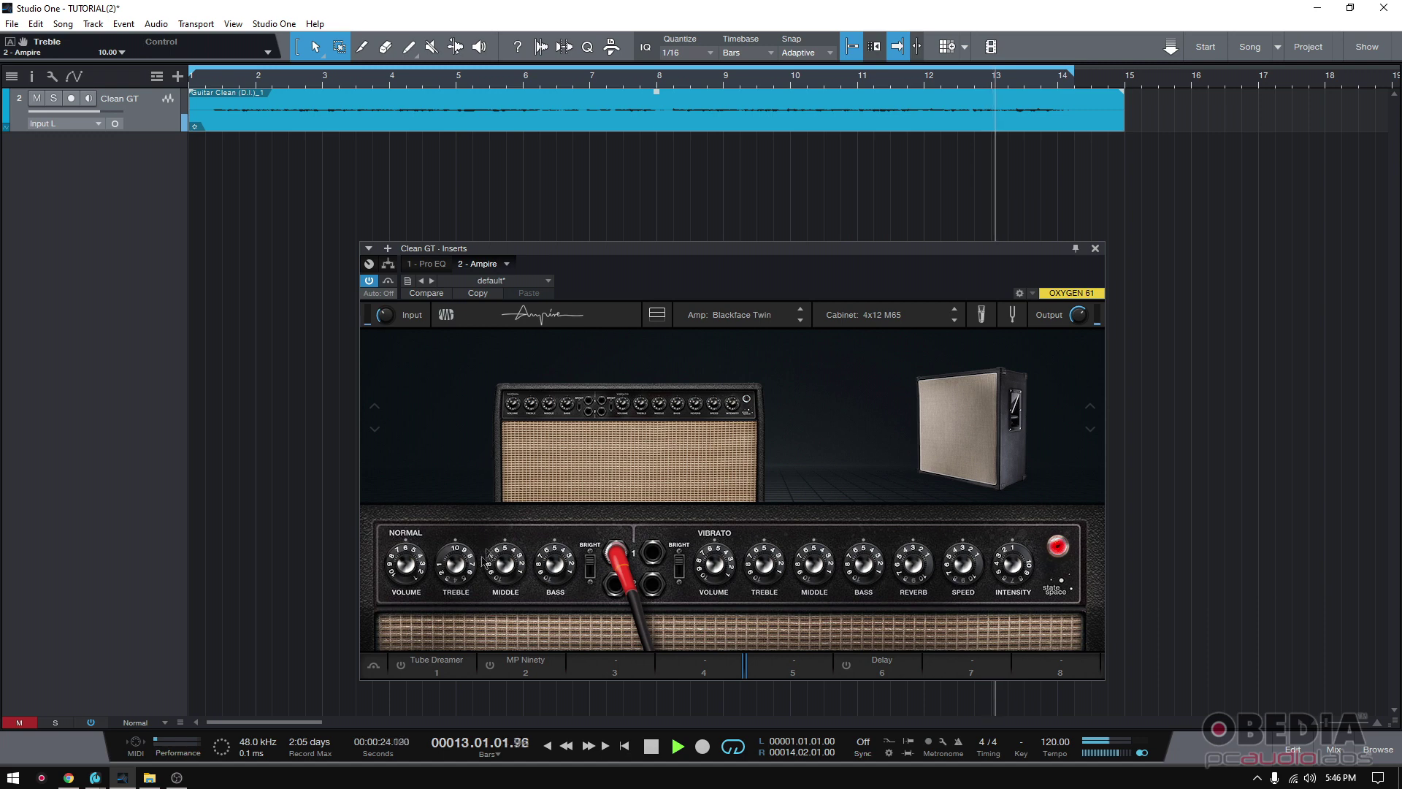
mouse_move(468, 567)
left_mouse_down()
mouse_move(475, 734)
mouse_move(460, 564)
mouse_move(462, 593)
left_mouse_up()
left_click_drag(555, 564, 554, 497)
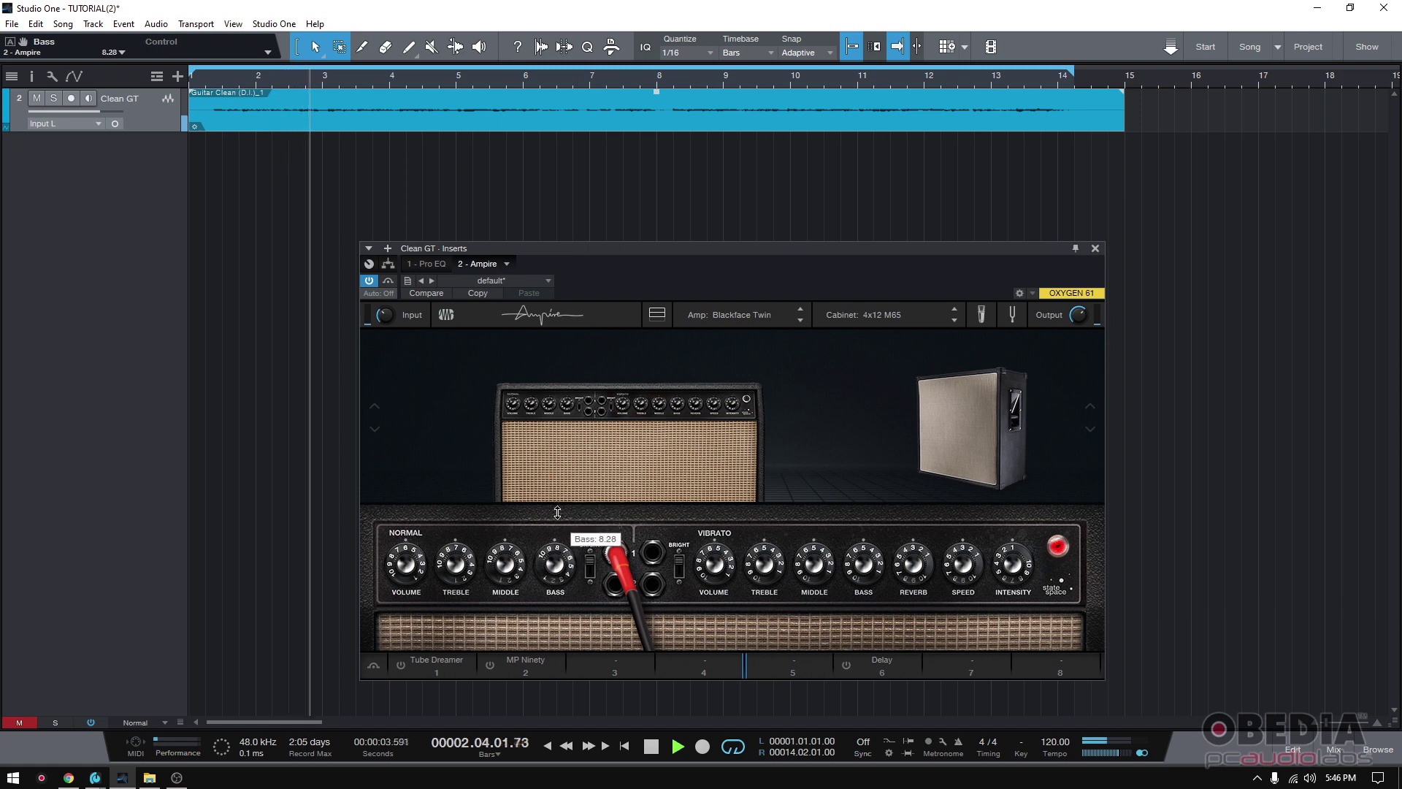
Flip the Normal Bright switch off and back on, then move the guitar cable to Normal input 2.
left_click(591, 570)
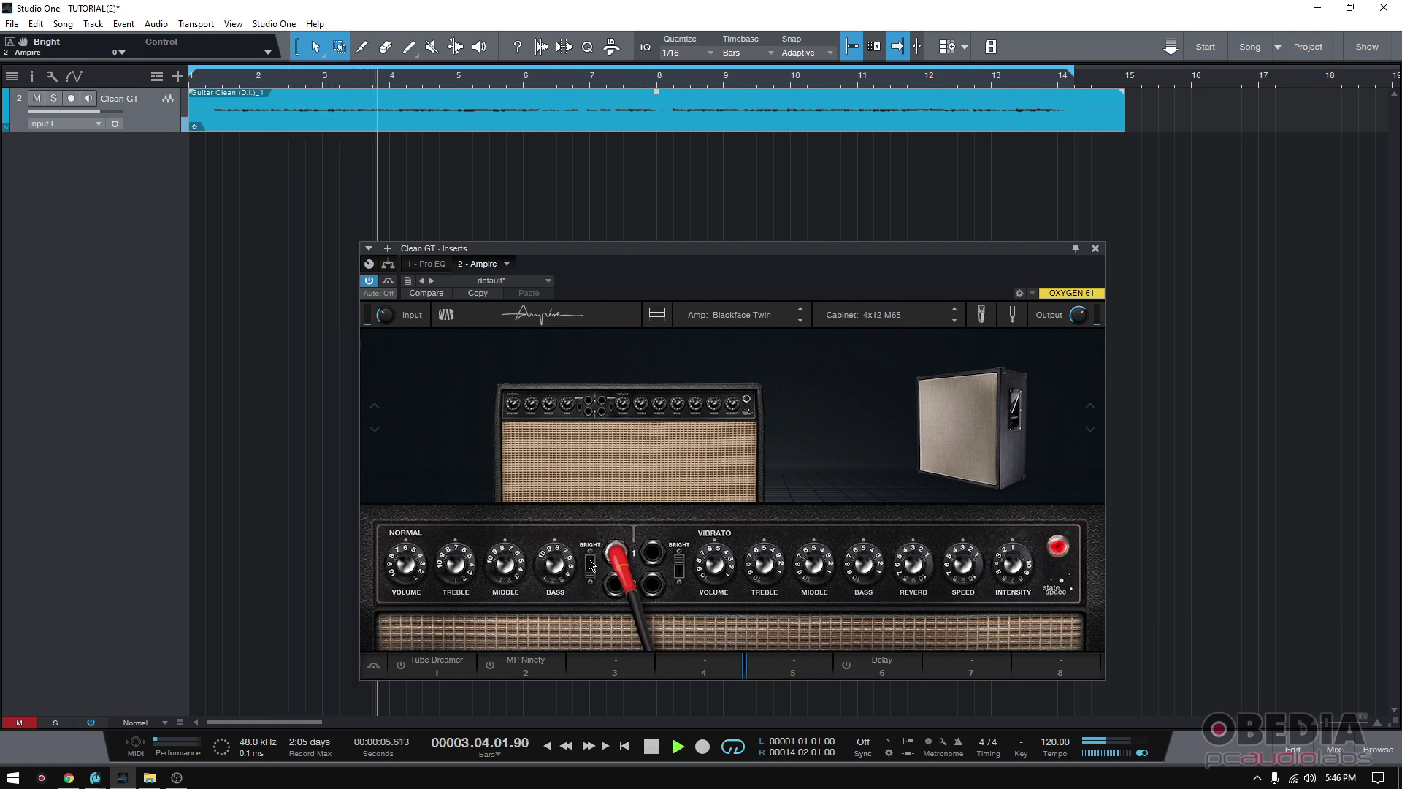
left_click(591, 564)
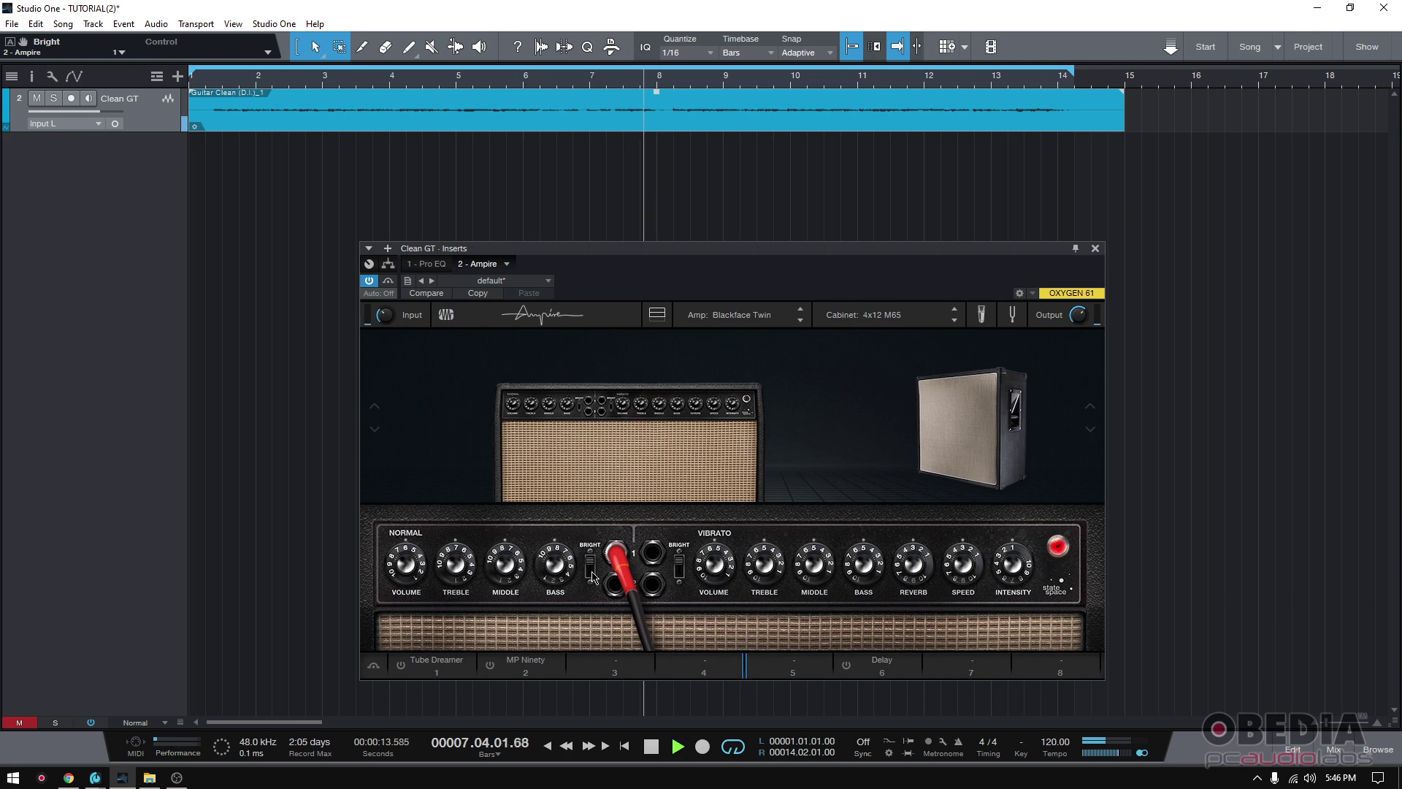
left_click(615, 587)
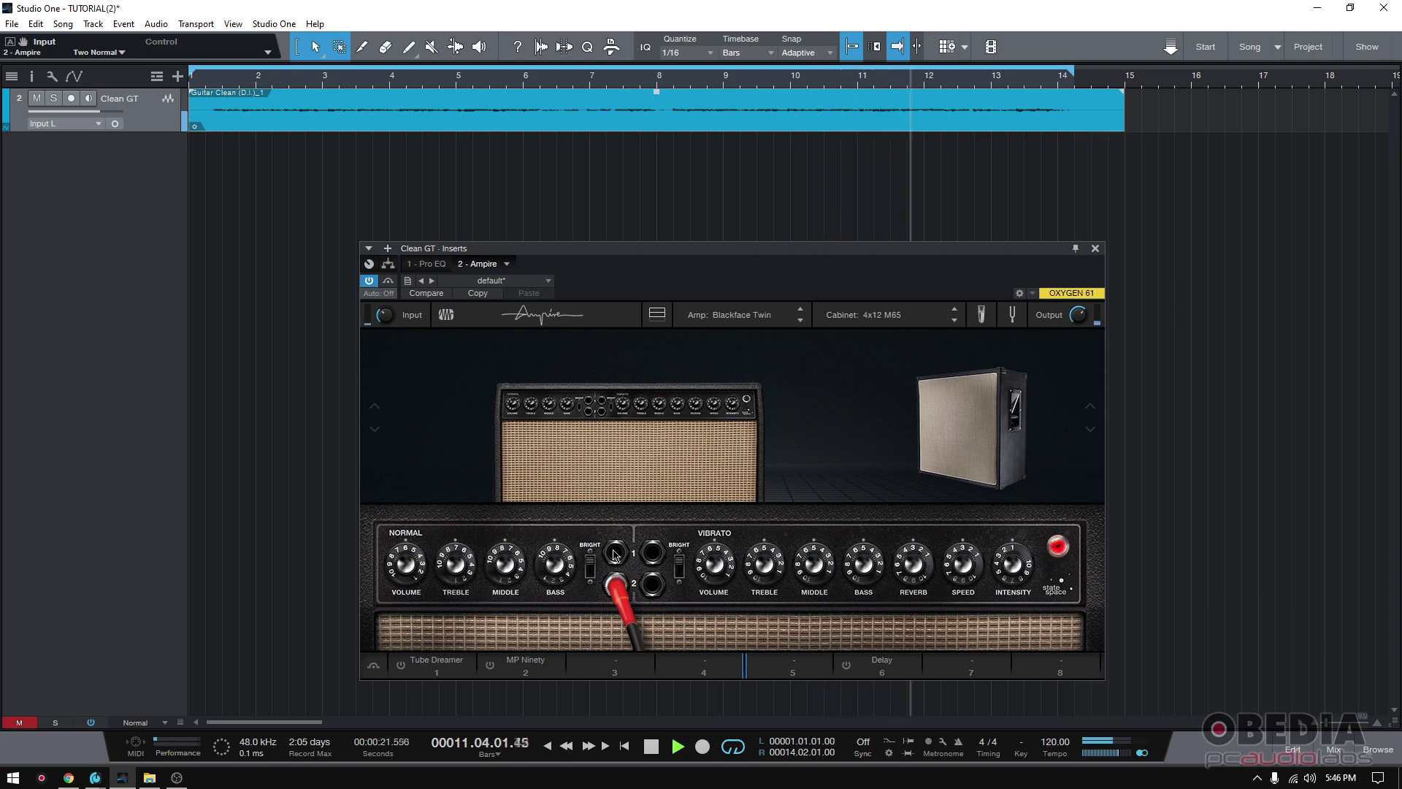
A/B the guitar between Normal inputs 1 and 2, leaving it in input 2, then stop playback.
left_click(616, 553)
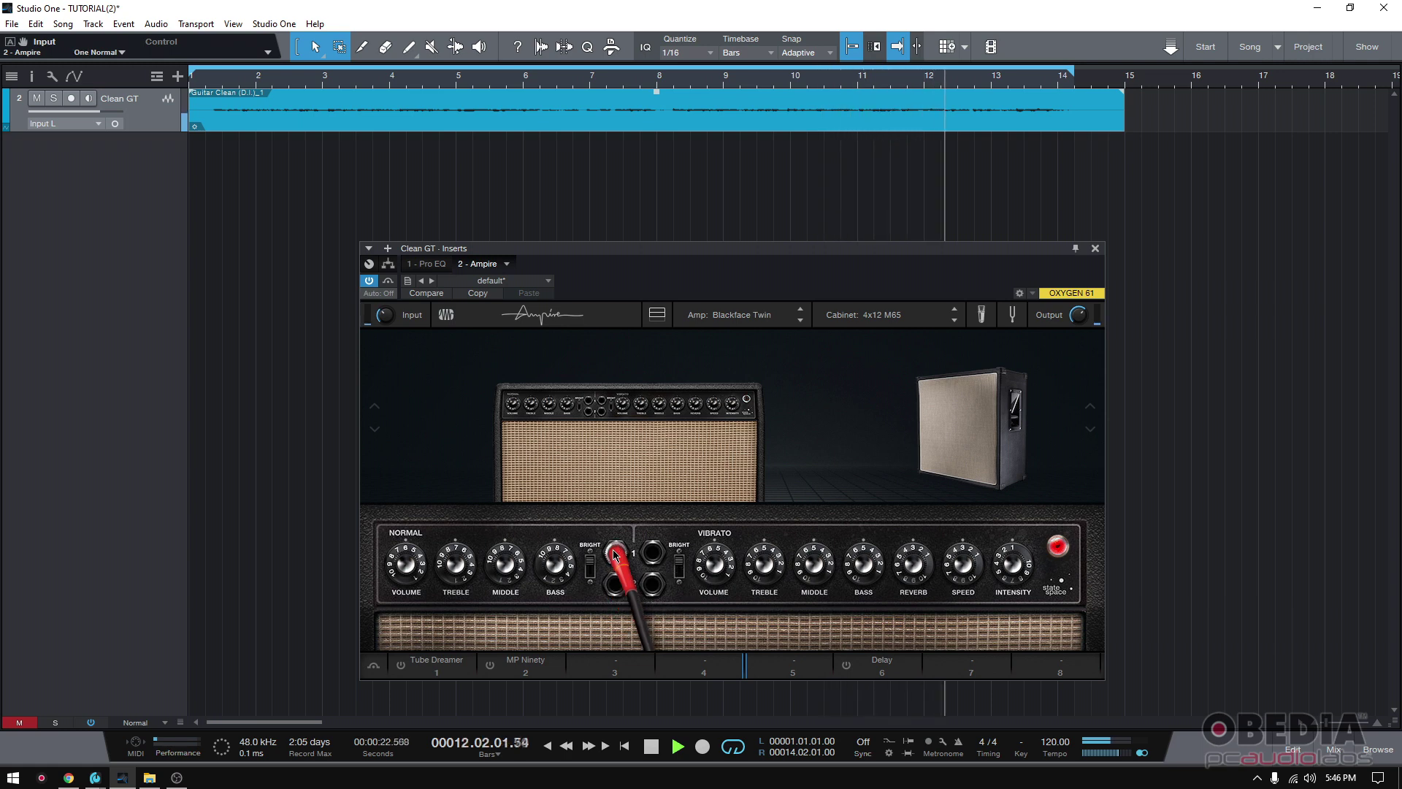
left_click(618, 585)
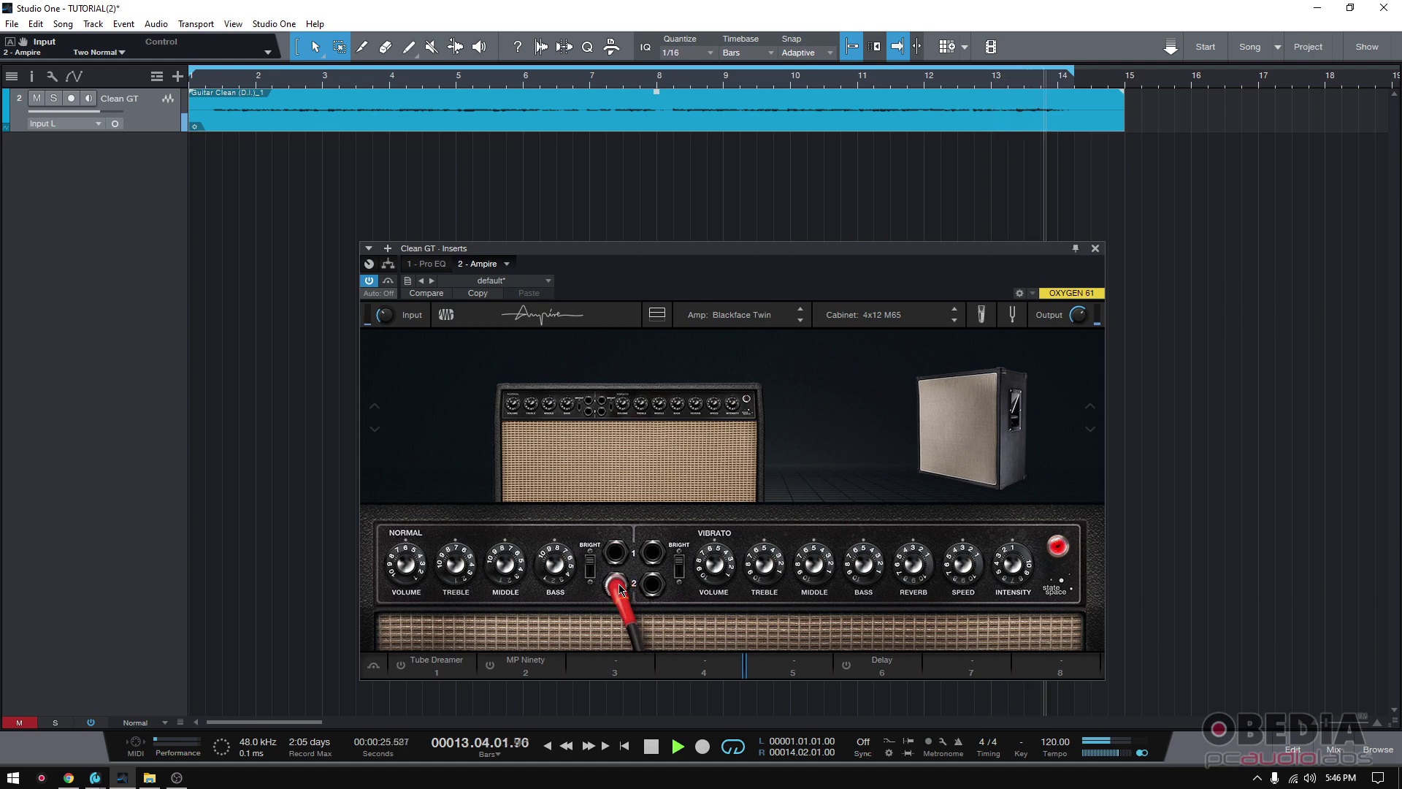
key("space")
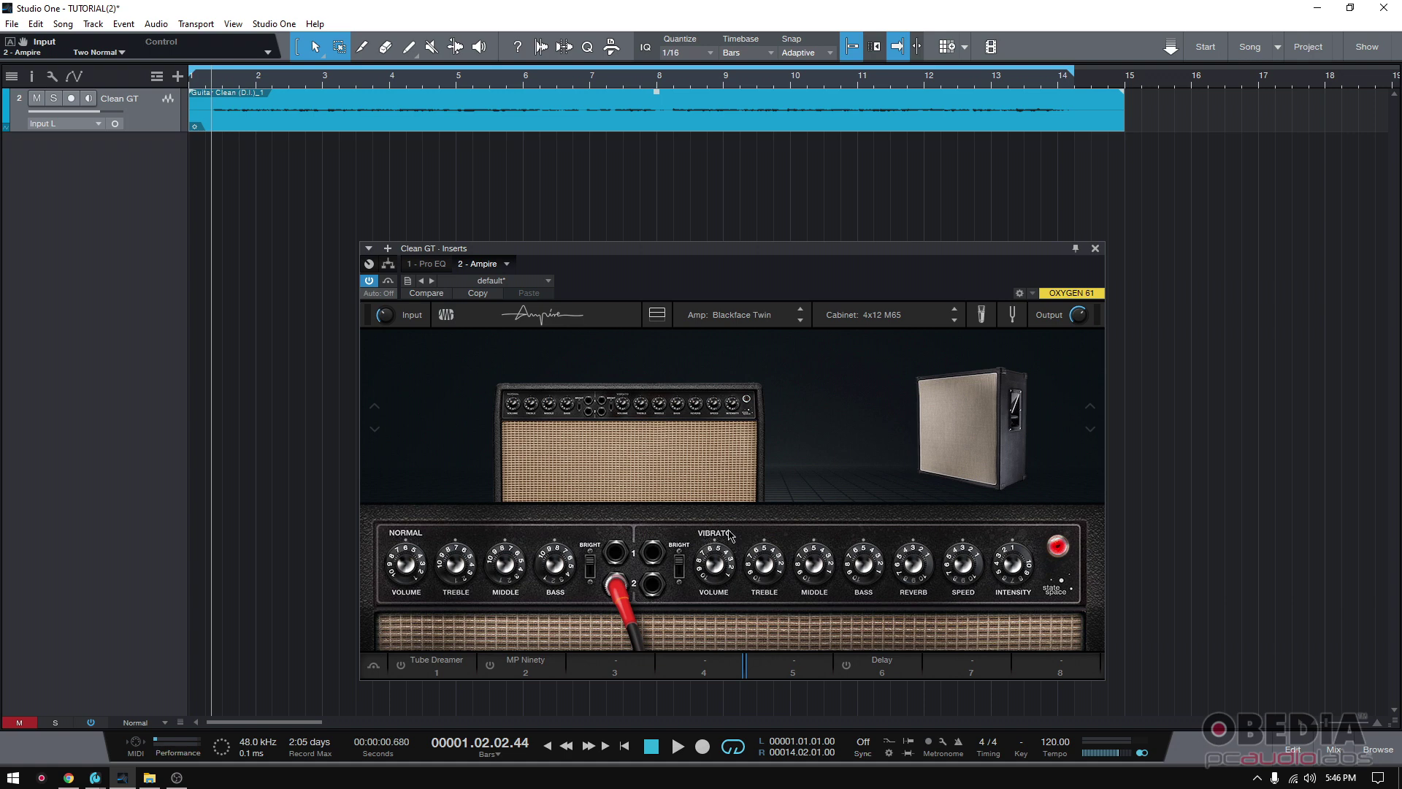
Plug the guitar into Vibrato input 1 and restart playback.
left_click(650, 554)
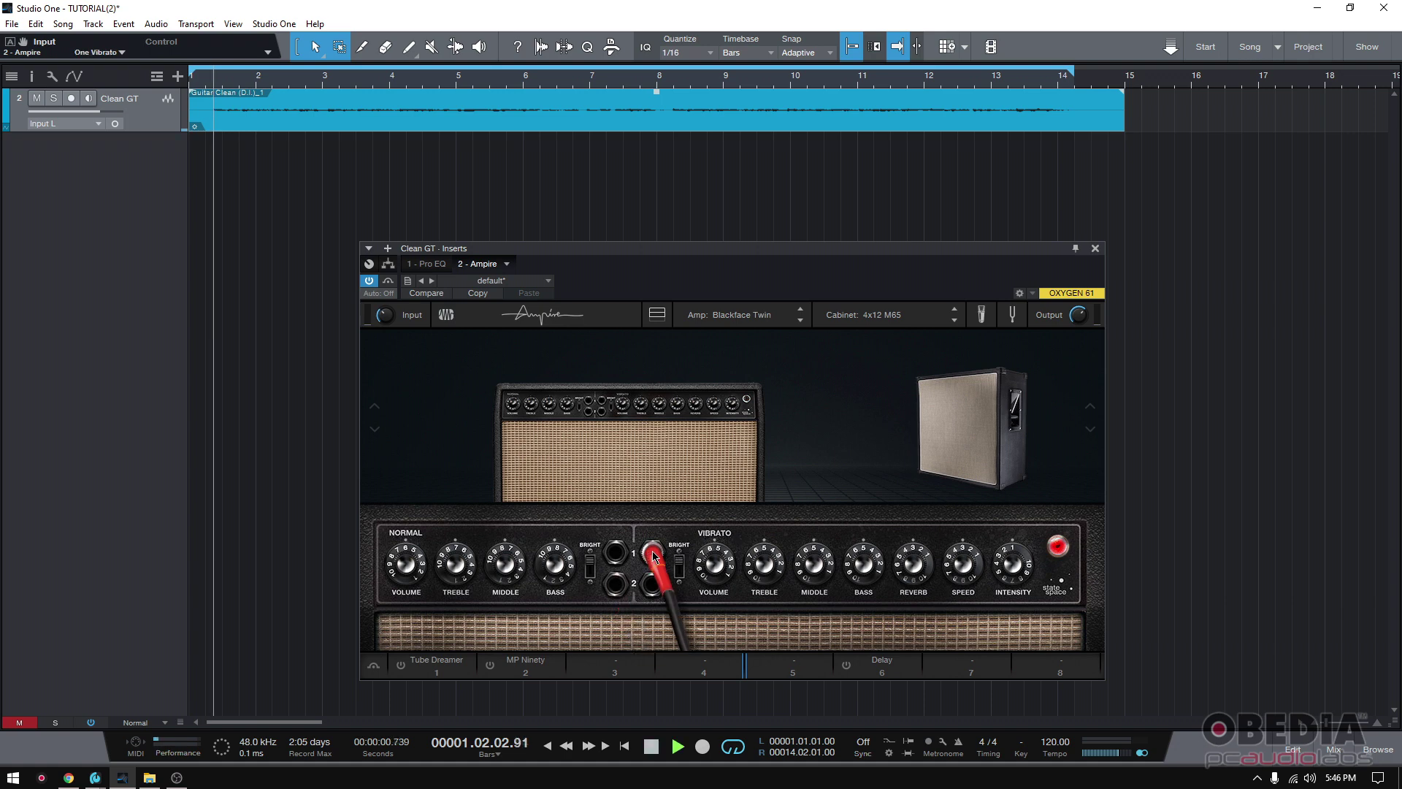
mouse_move(714, 552)
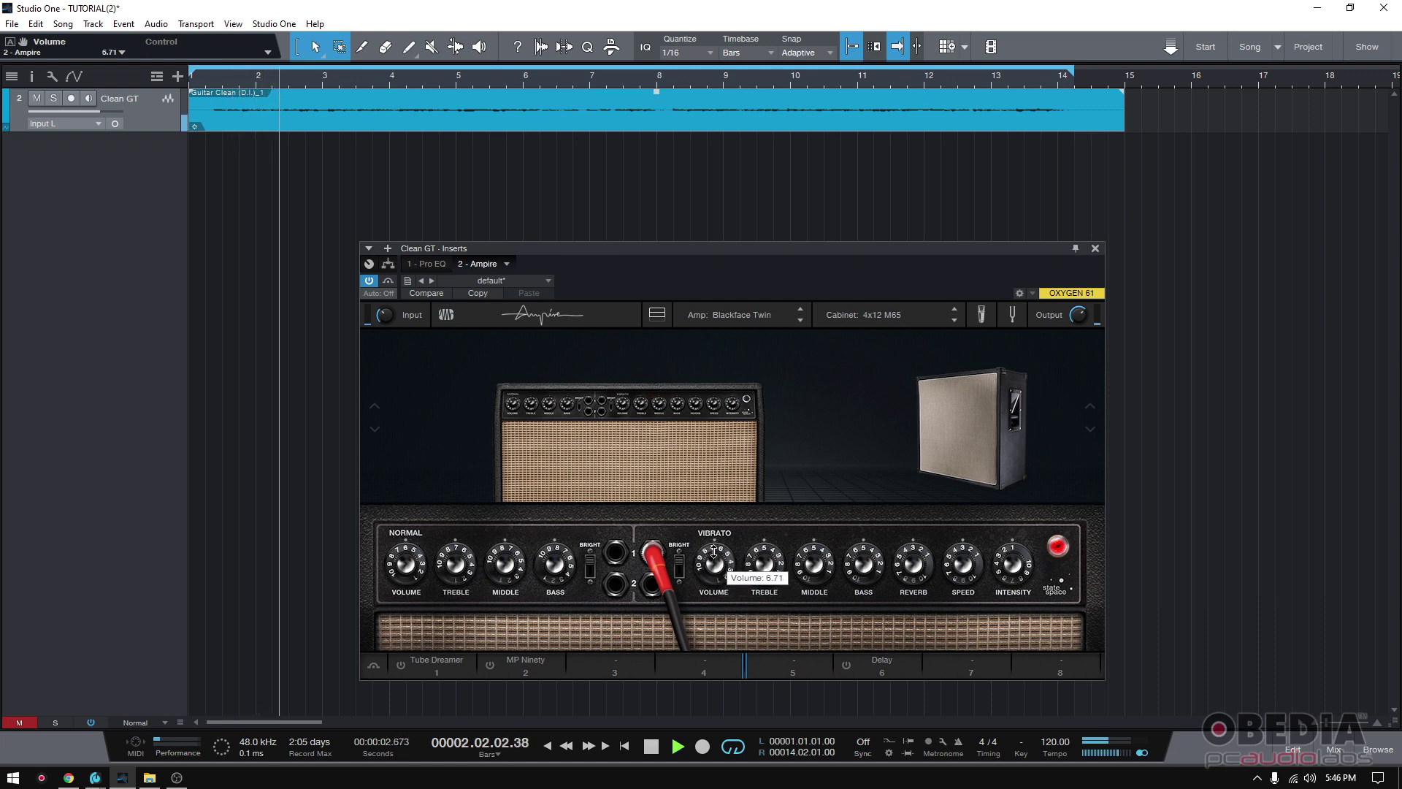
mouse_move(774, 569)
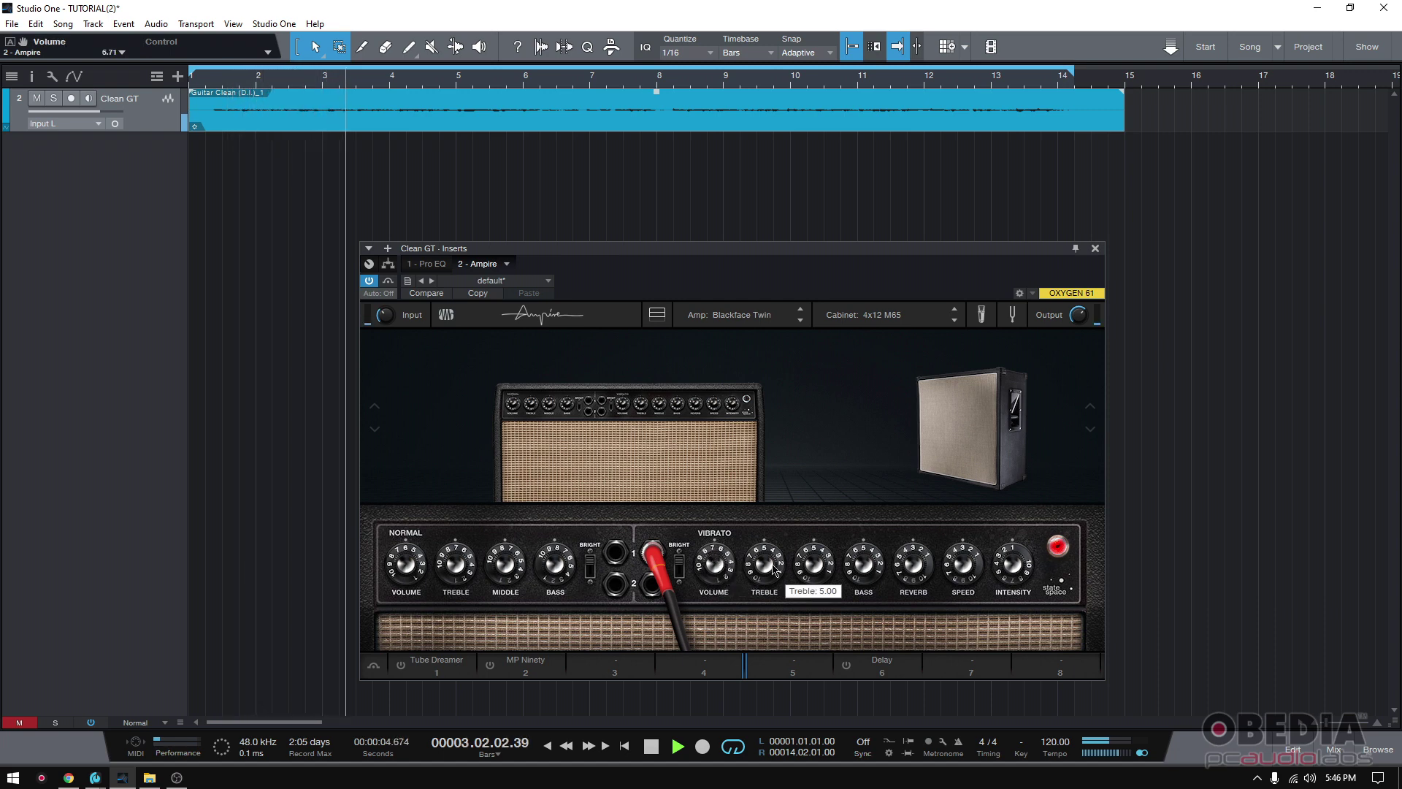
key("space")
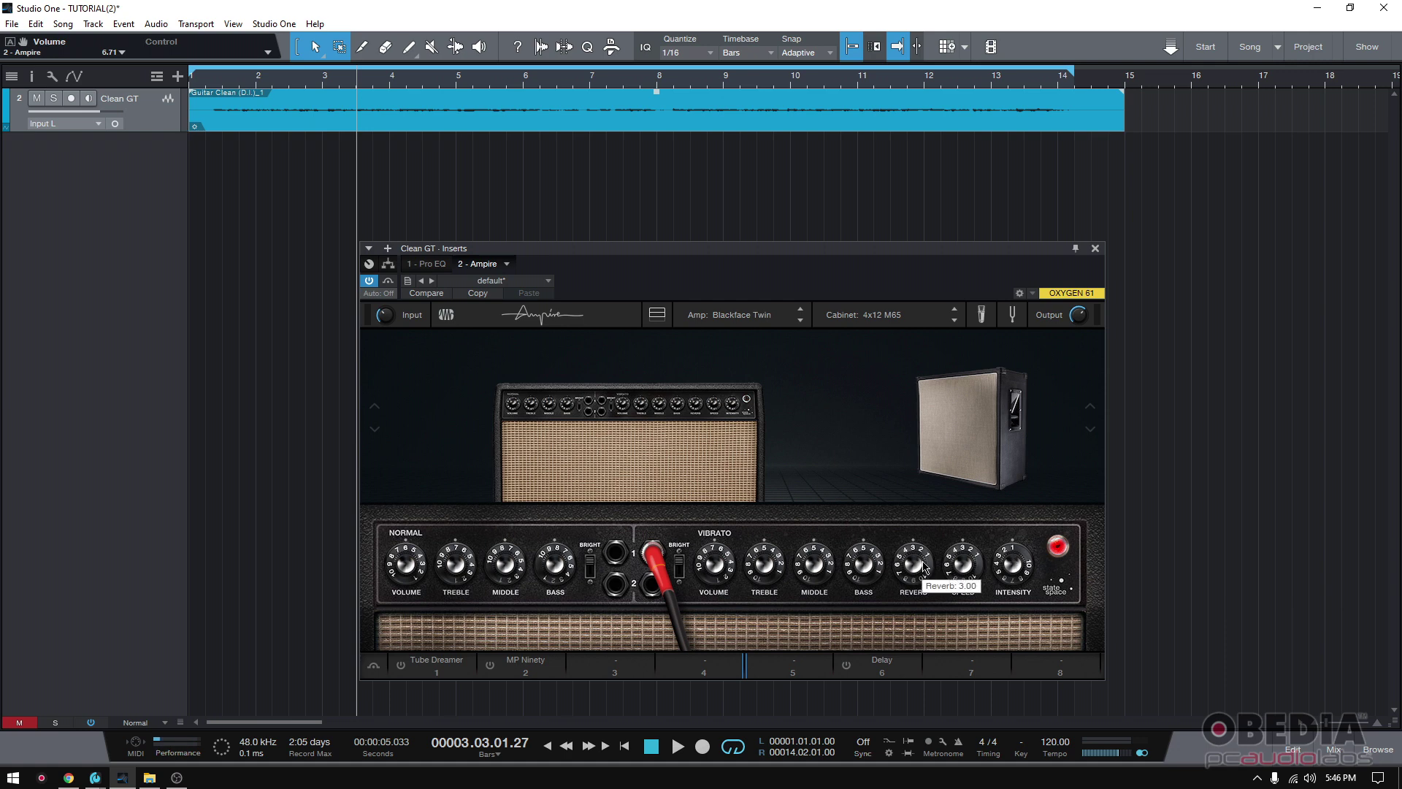
key("space")
Sweep the Vibrato reverb, speed and intensity, ending at Speed 7.59, Intensity 4.76 and Reverb 1.00.
left_click_drag(925, 565, 909, 521)
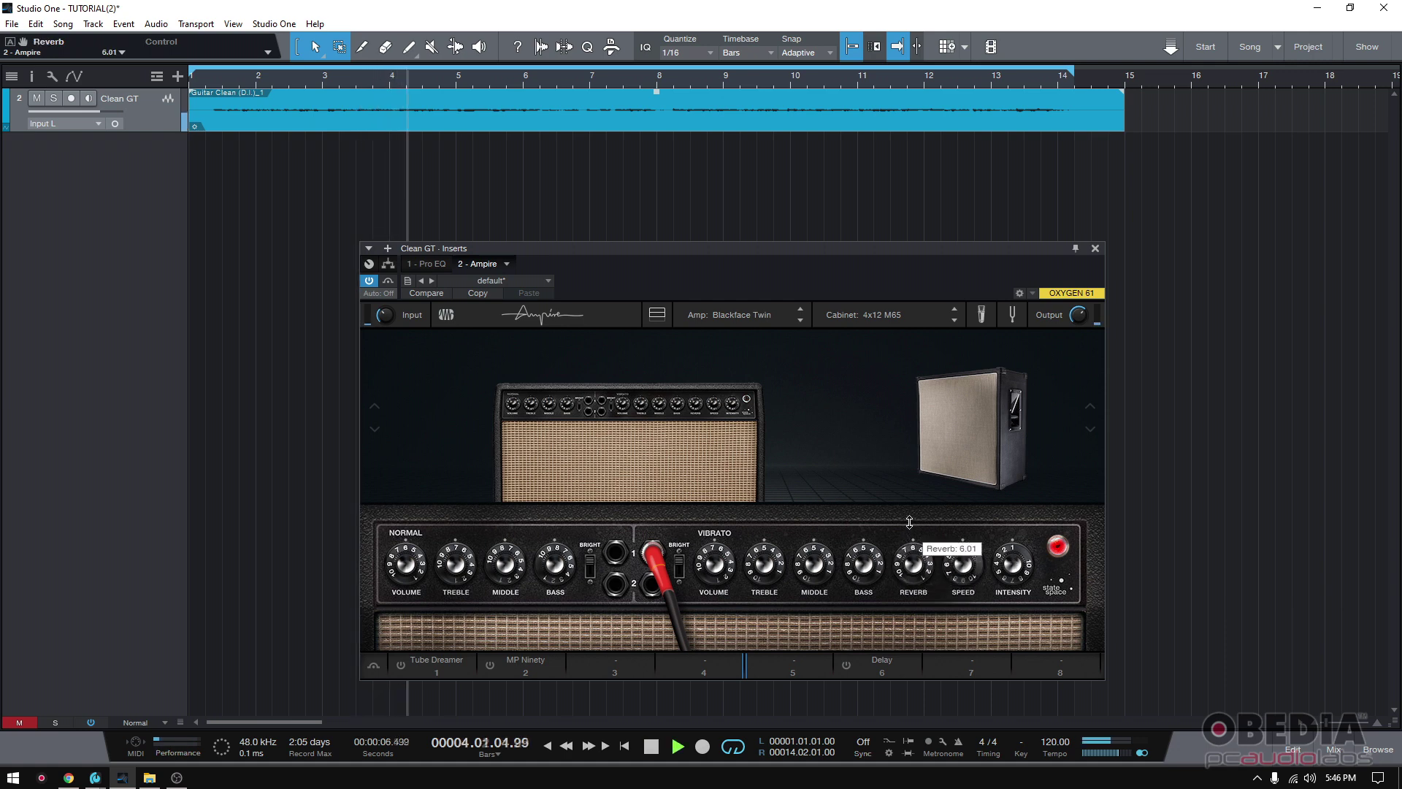
left_click_drag(963, 564, 972, 532)
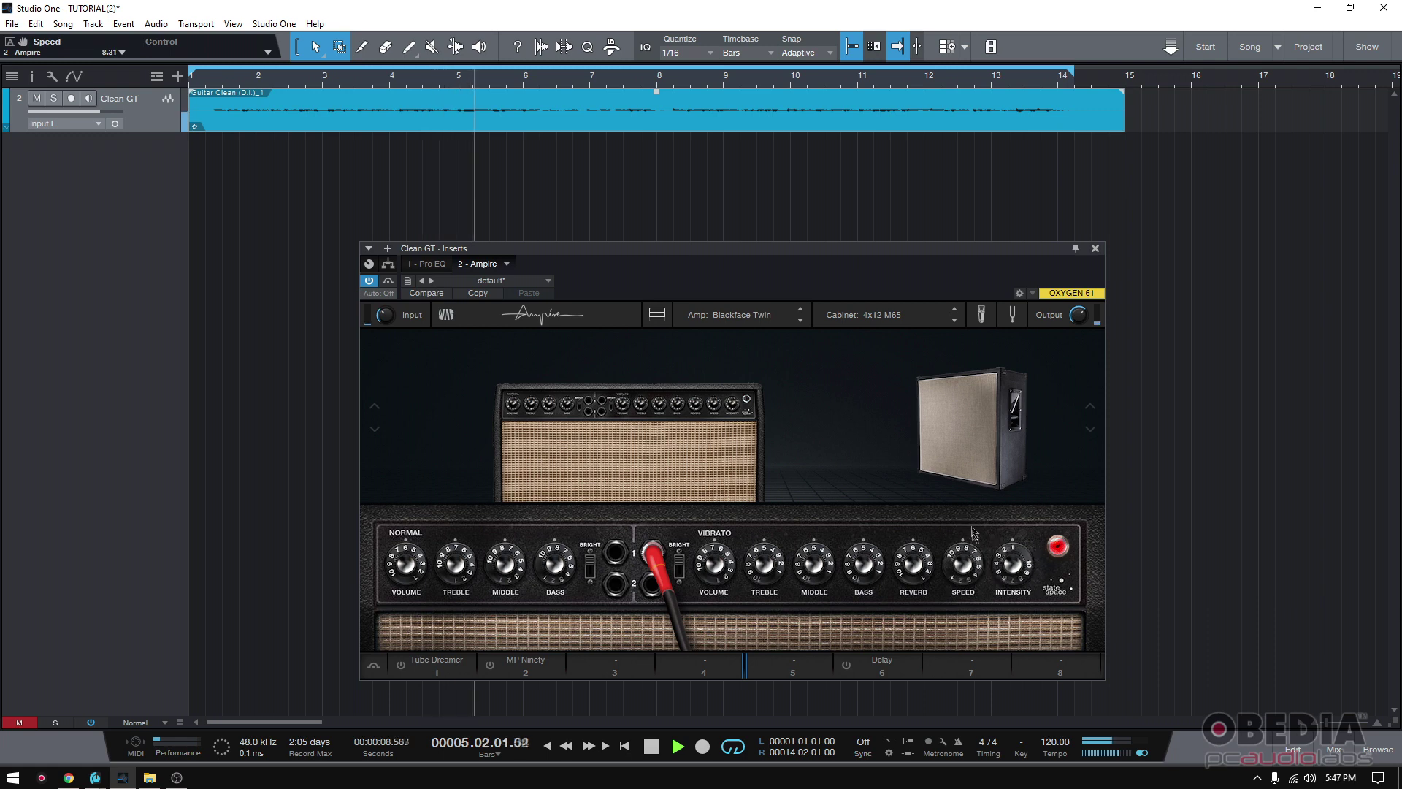
left_click_drag(1020, 581, 1018, 468)
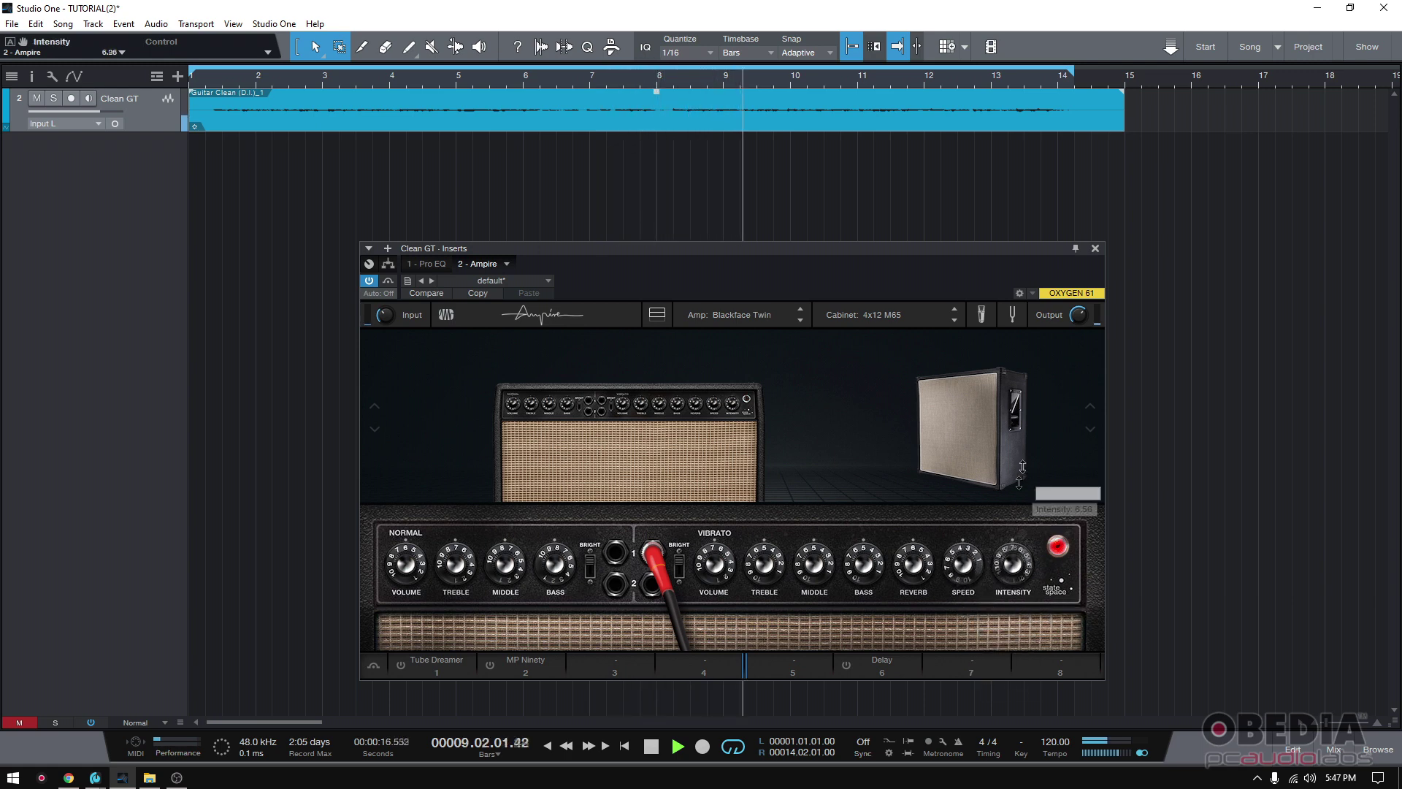
left_click_drag(961, 569, 968, 505)
left_click_drag(1012, 562, 1009, 655)
left_click_drag(914, 564, 912, 509)
left_click_drag(918, 561, 911, 783)
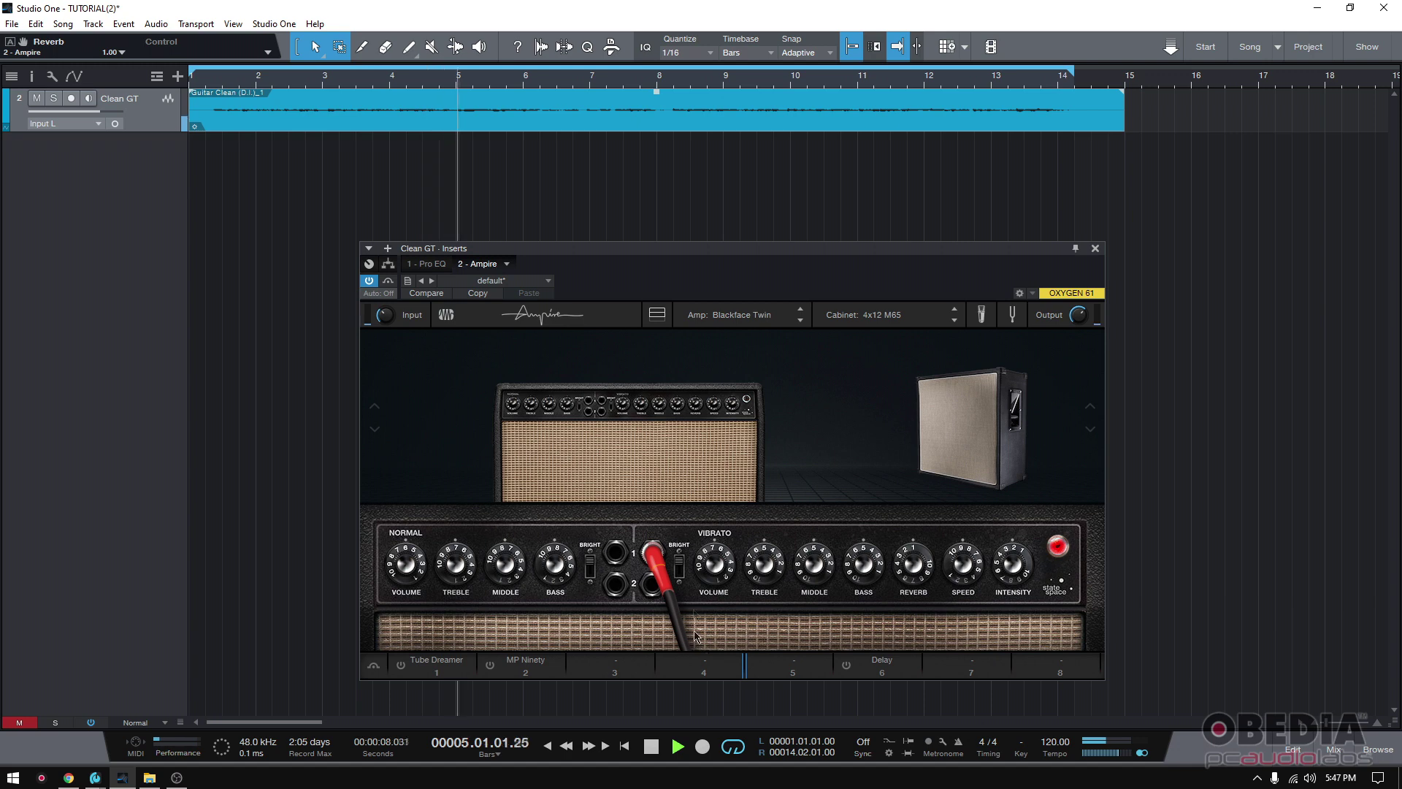
Stop playback and swap the guitar between the two Vibrato inputs, leaving it in input 1.
key("space")
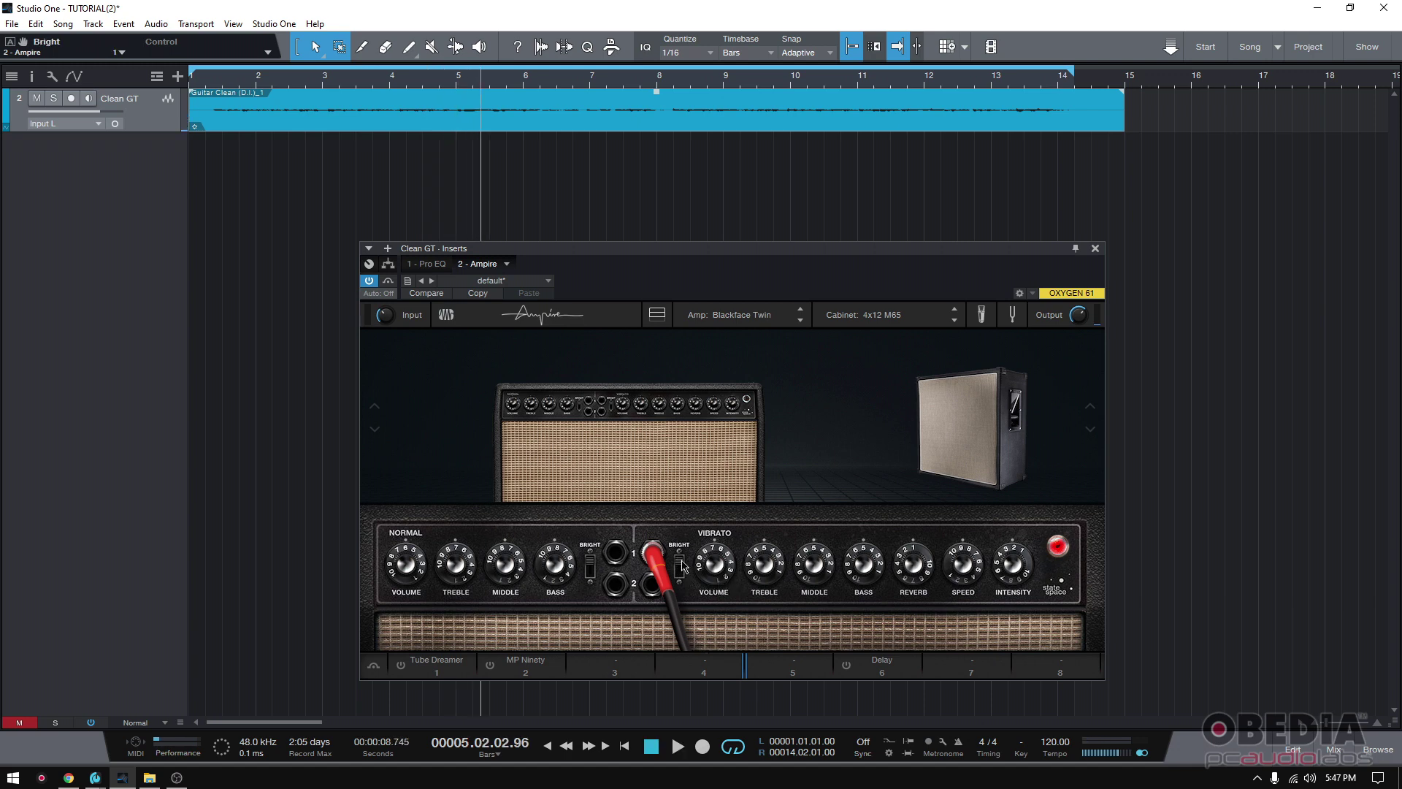
left_click(652, 588)
left_click(655, 558)
left_click(652, 588)
left_click(656, 559)
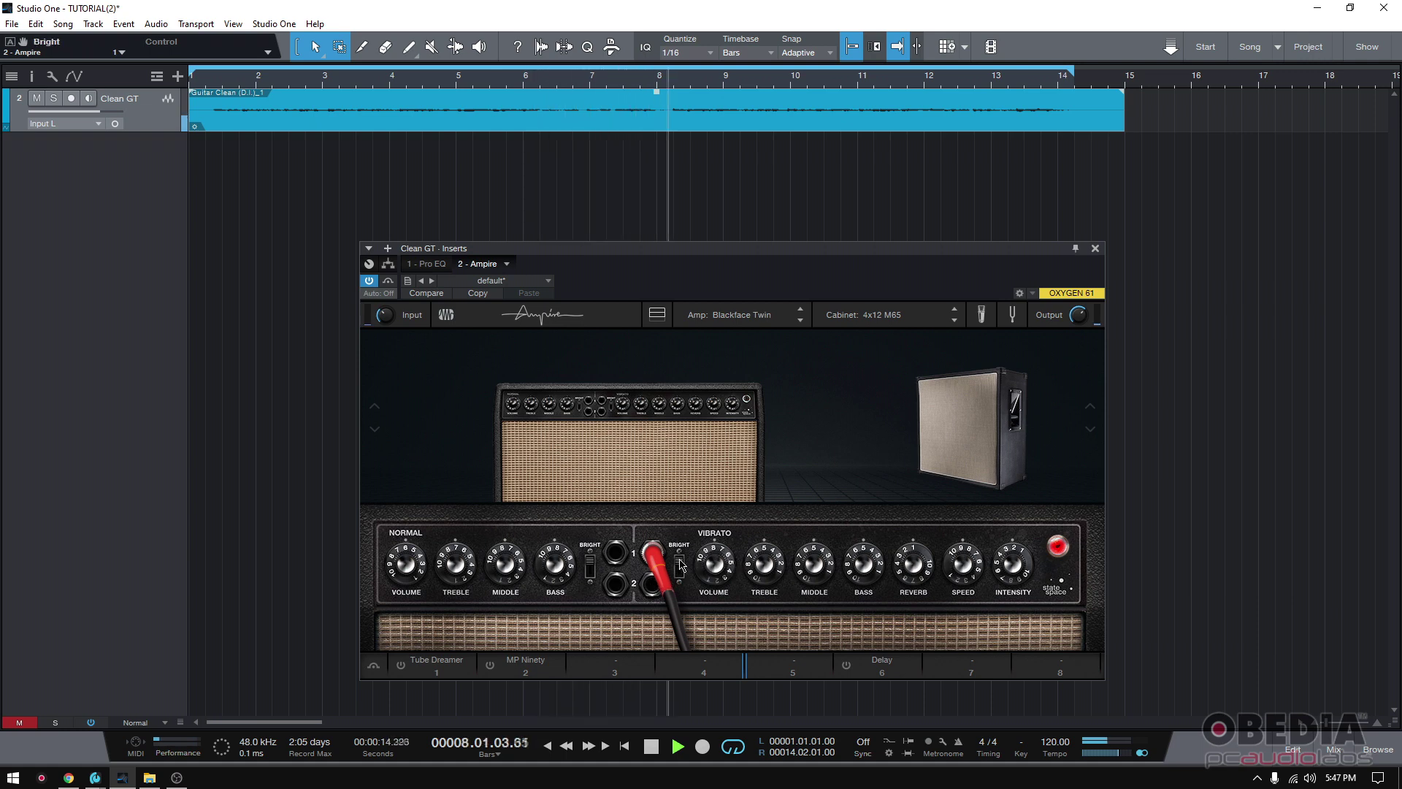
A/B Vibrato inputs 2 and 1 again, settle on input 1, stop playback and show the amp models.
left_click(654, 585)
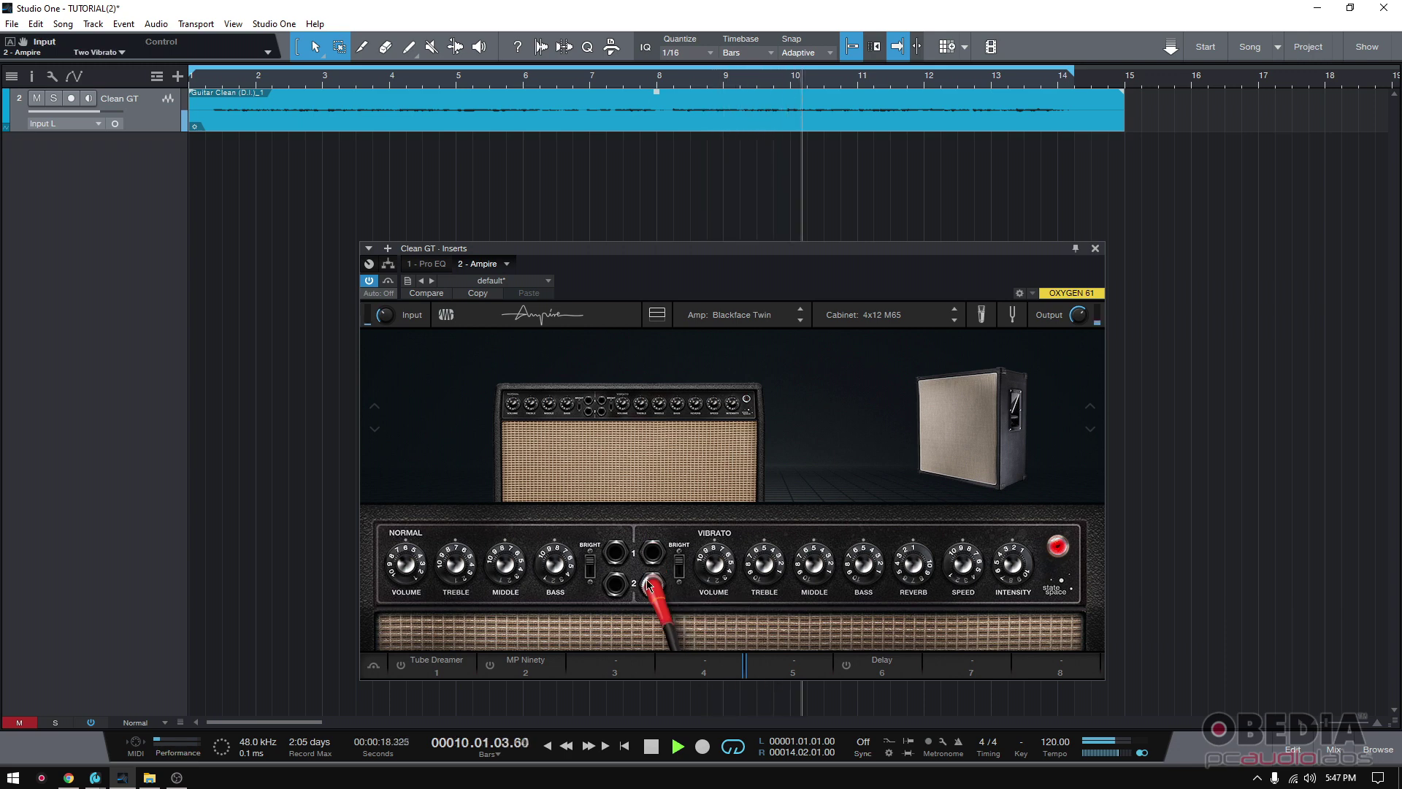
left_click(650, 586)
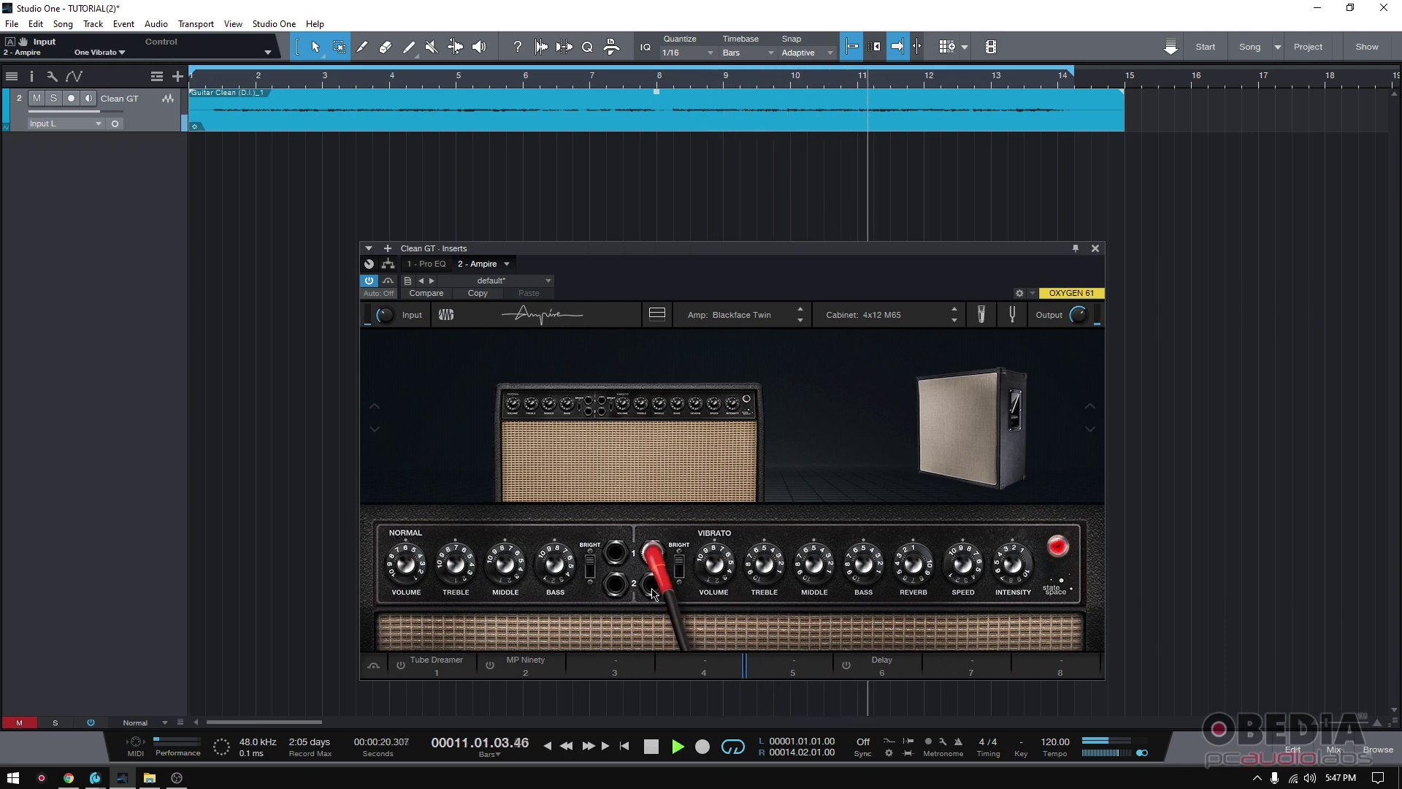
left_click(652, 587)
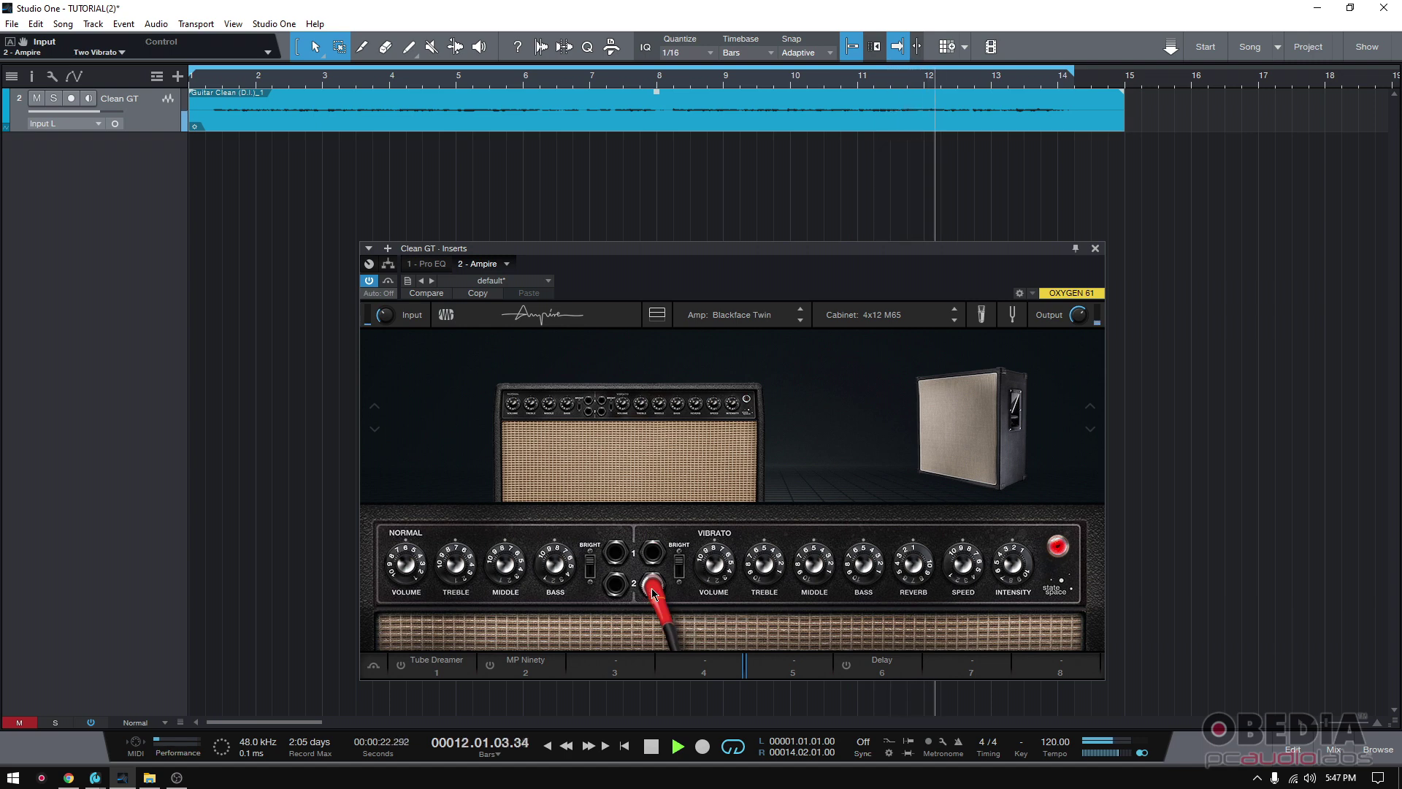
left_click(653, 553)
key("space")
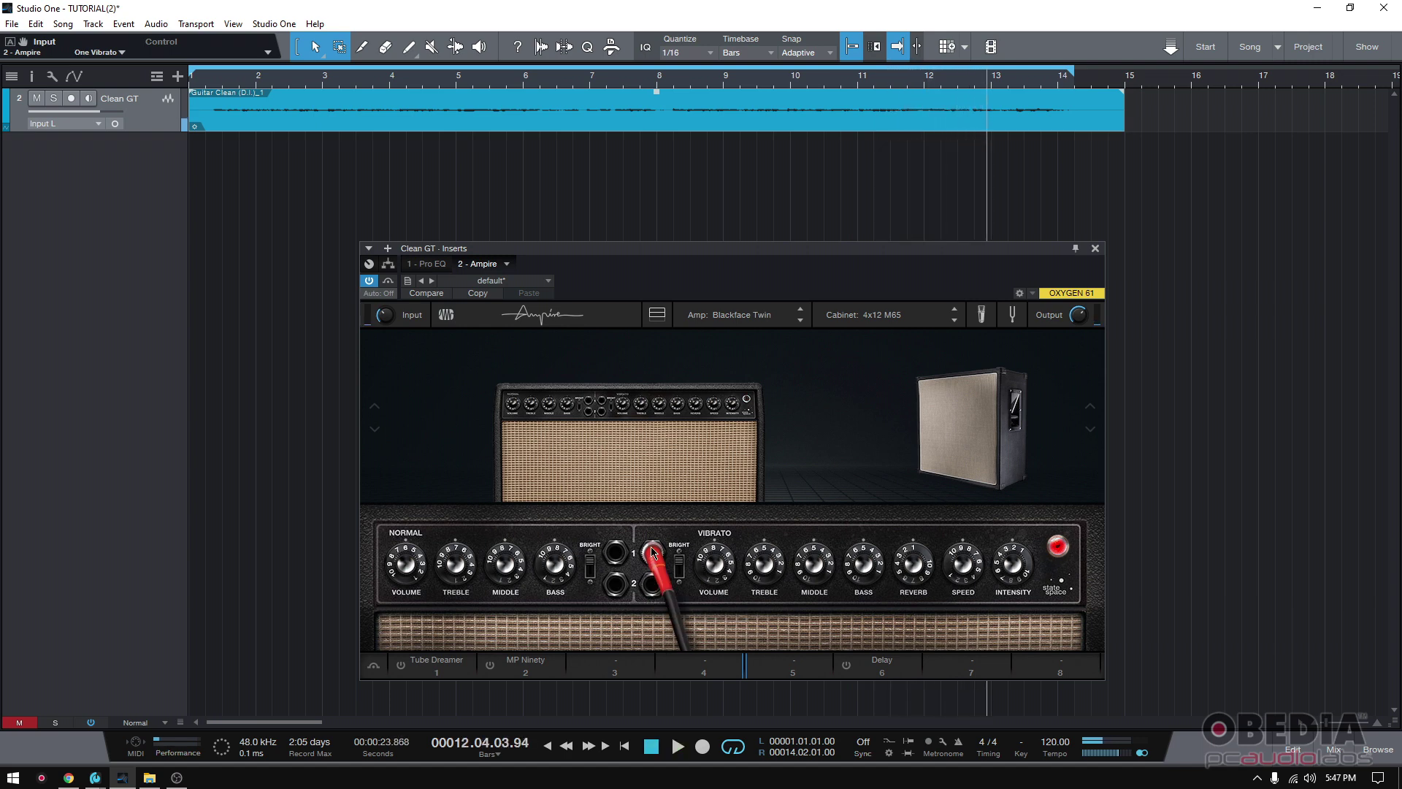
left_click(716, 319)
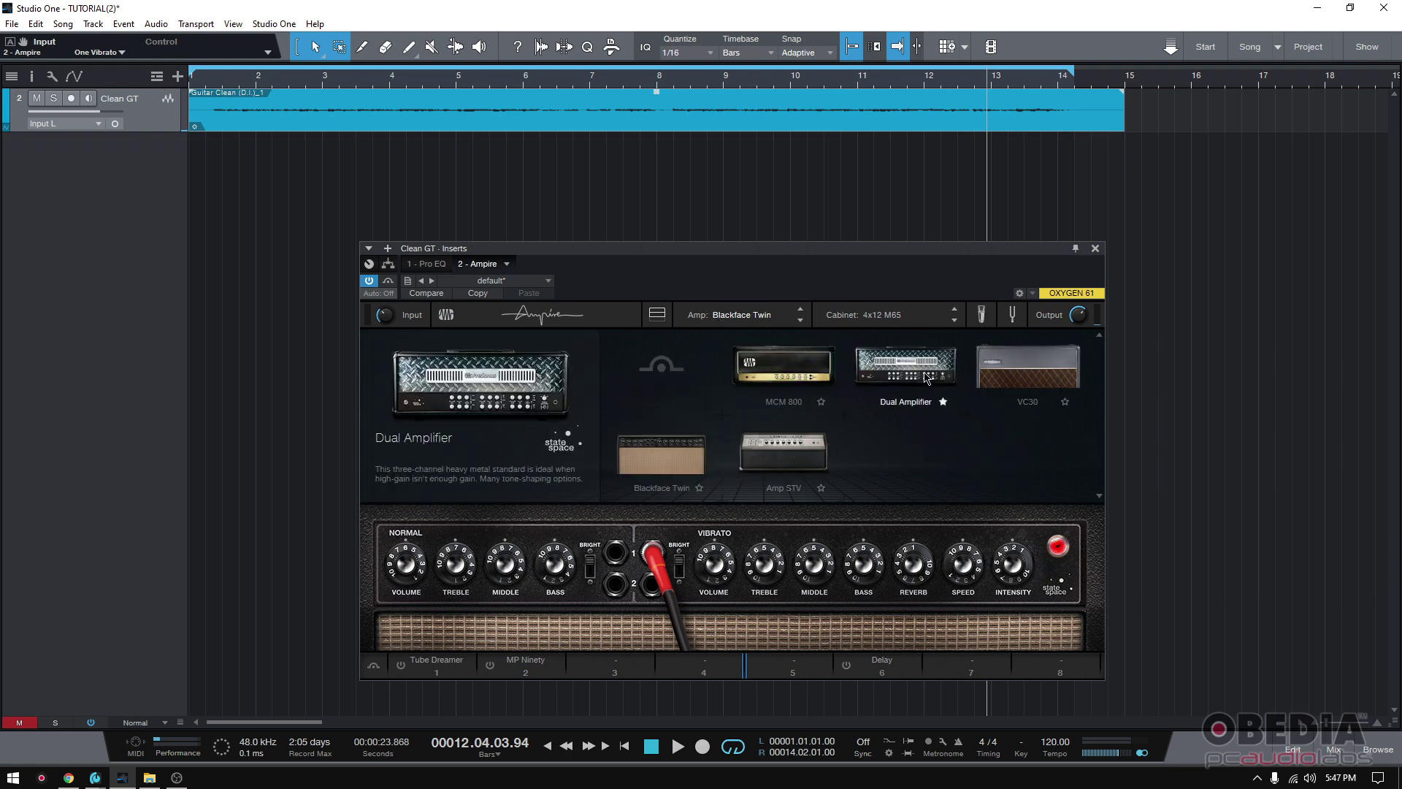
Load the VC30 amp and try the guitar in its upper and lower Brilliant and lower Normal inputs.
left_click(993, 374)
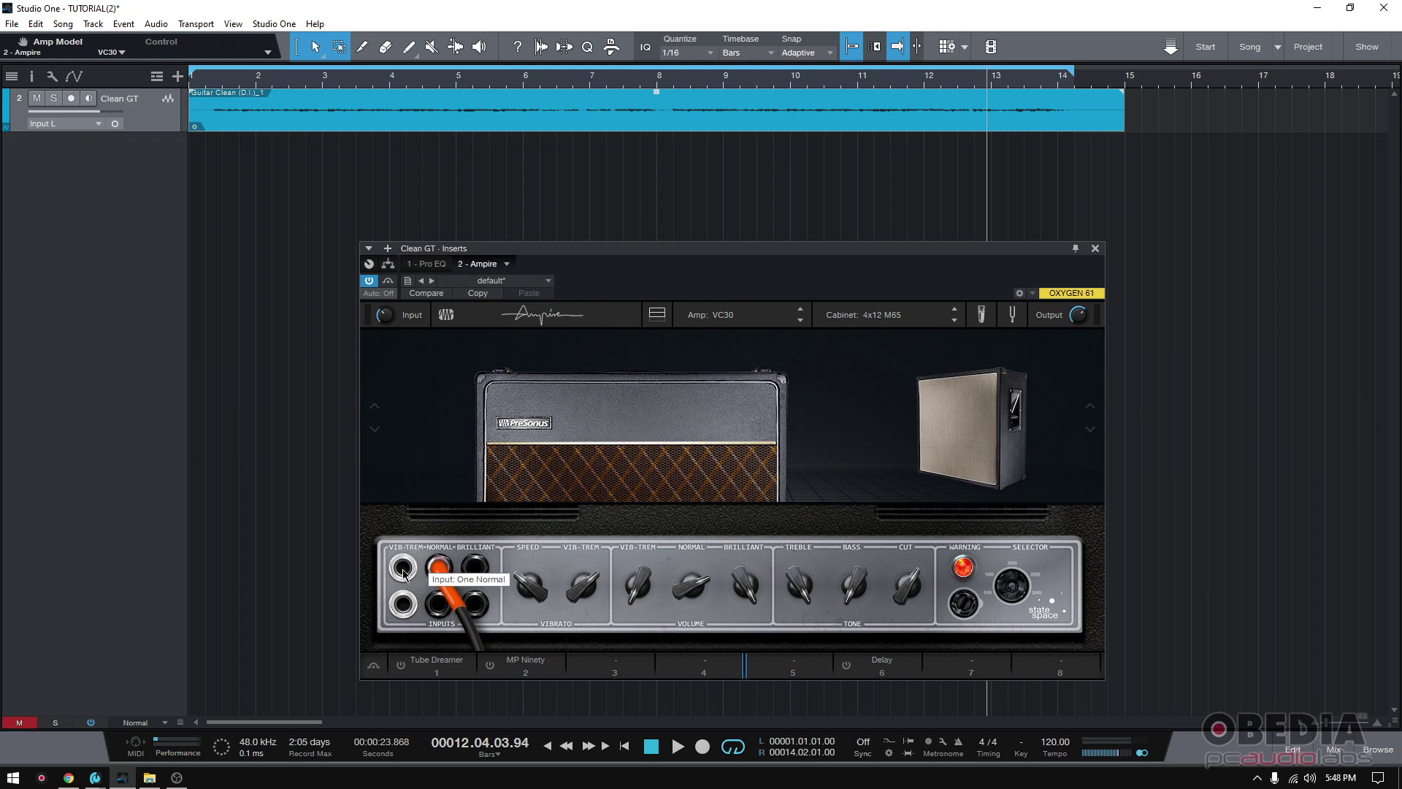
left_click(473, 566)
left_click(472, 604)
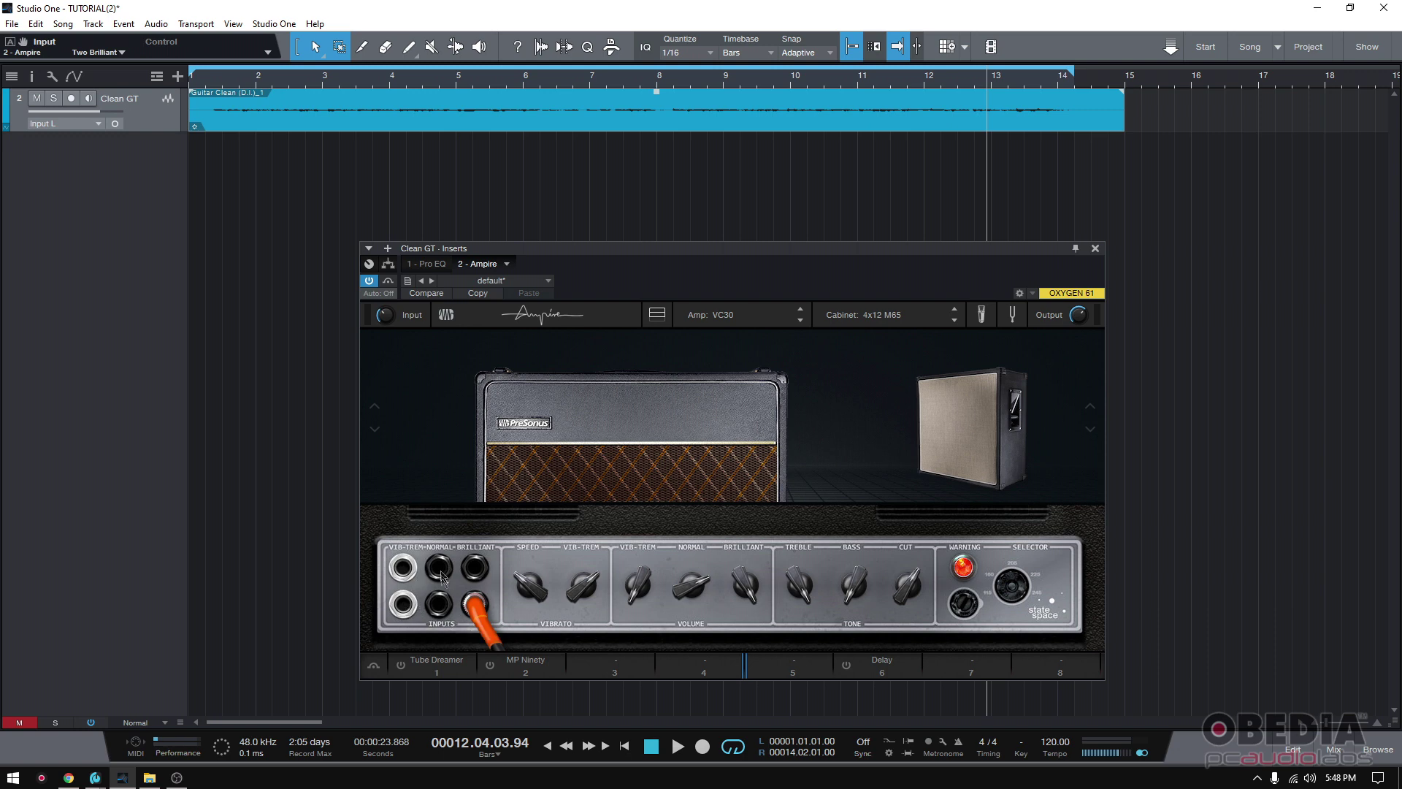
left_click(438, 603)
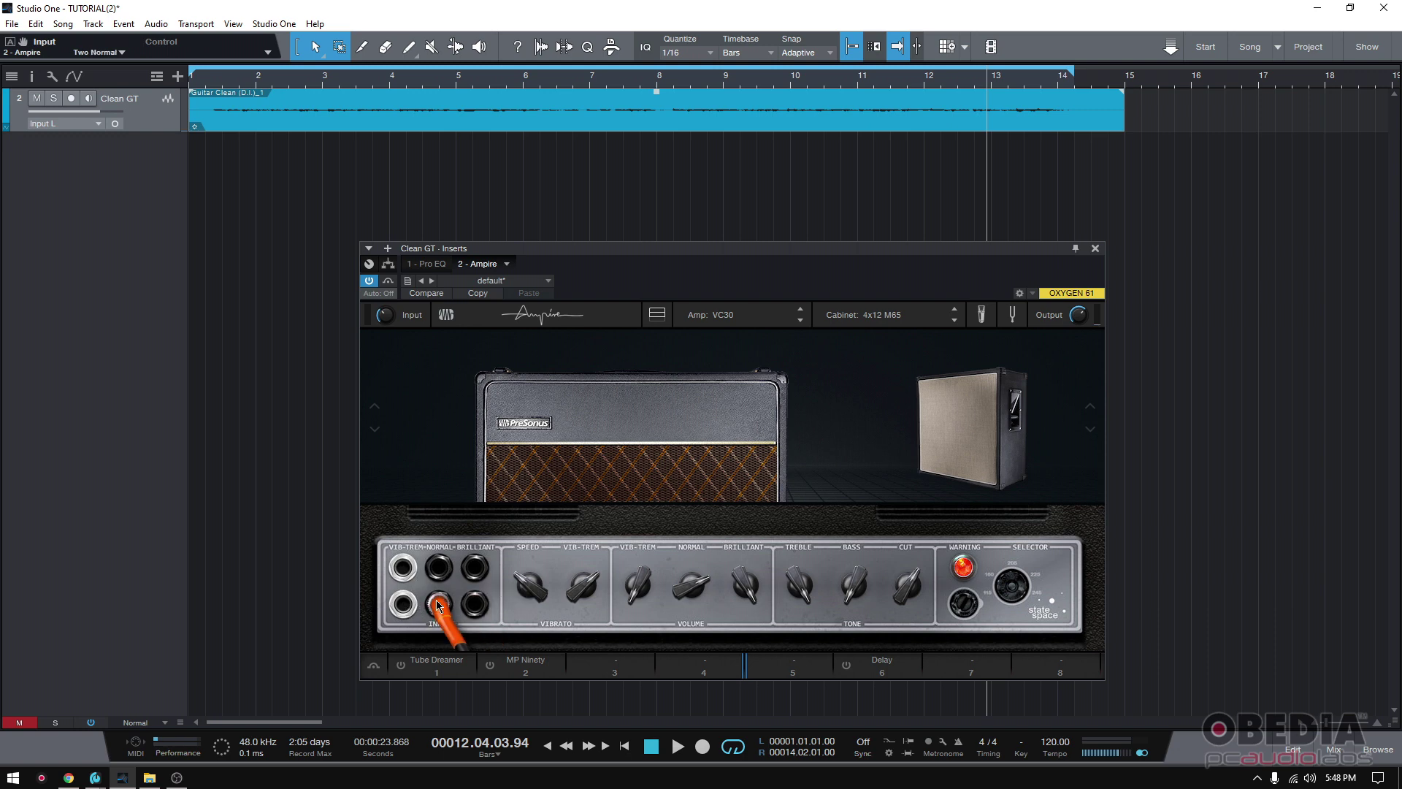
left_click(476, 605)
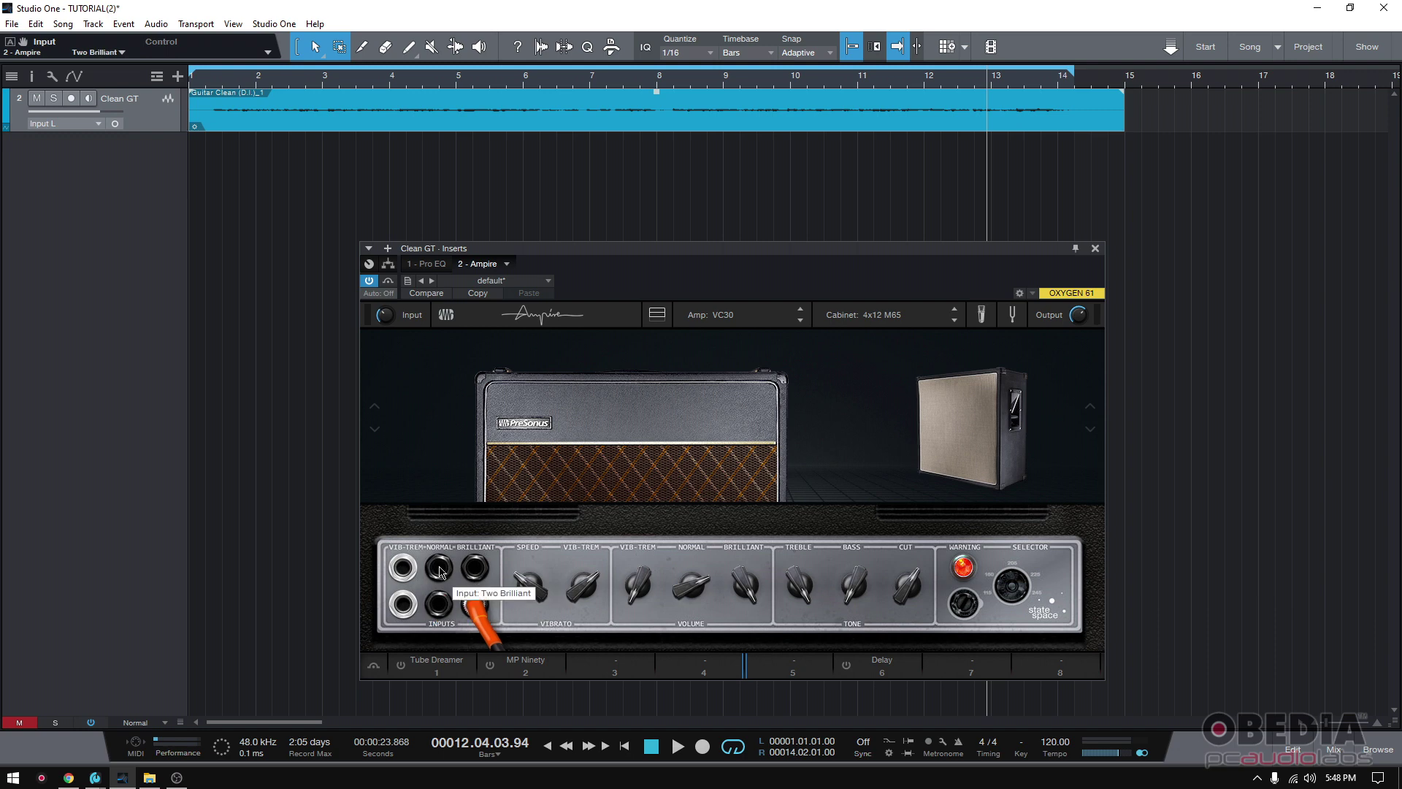
Cycle through the VC30's upper input jacks, settle on upper Normal, and adjust the treble and bass.
left_click(439, 569)
left_click(476, 569)
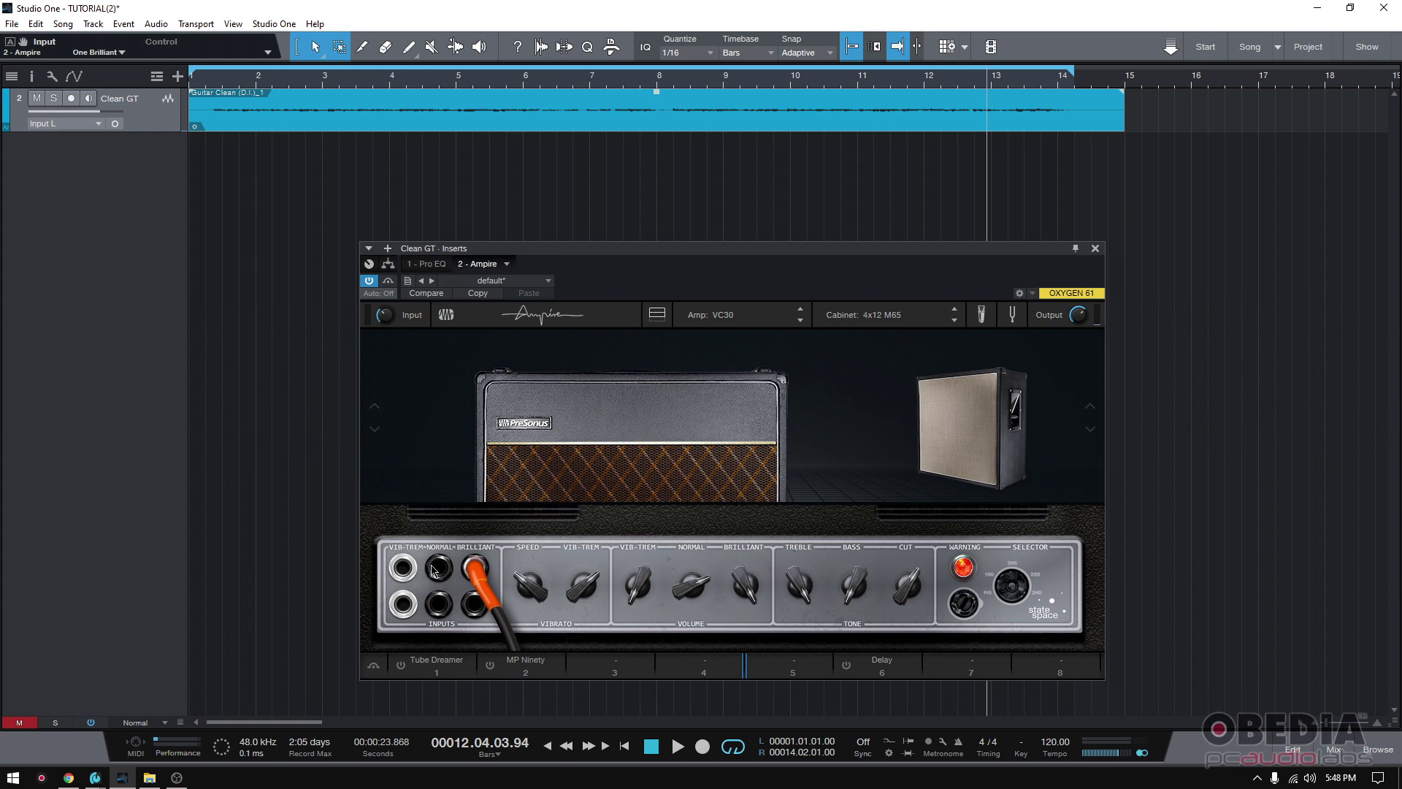
left_click(439, 569)
left_click(476, 569)
left_click(403, 568)
left_click(476, 569)
left_click(439, 569)
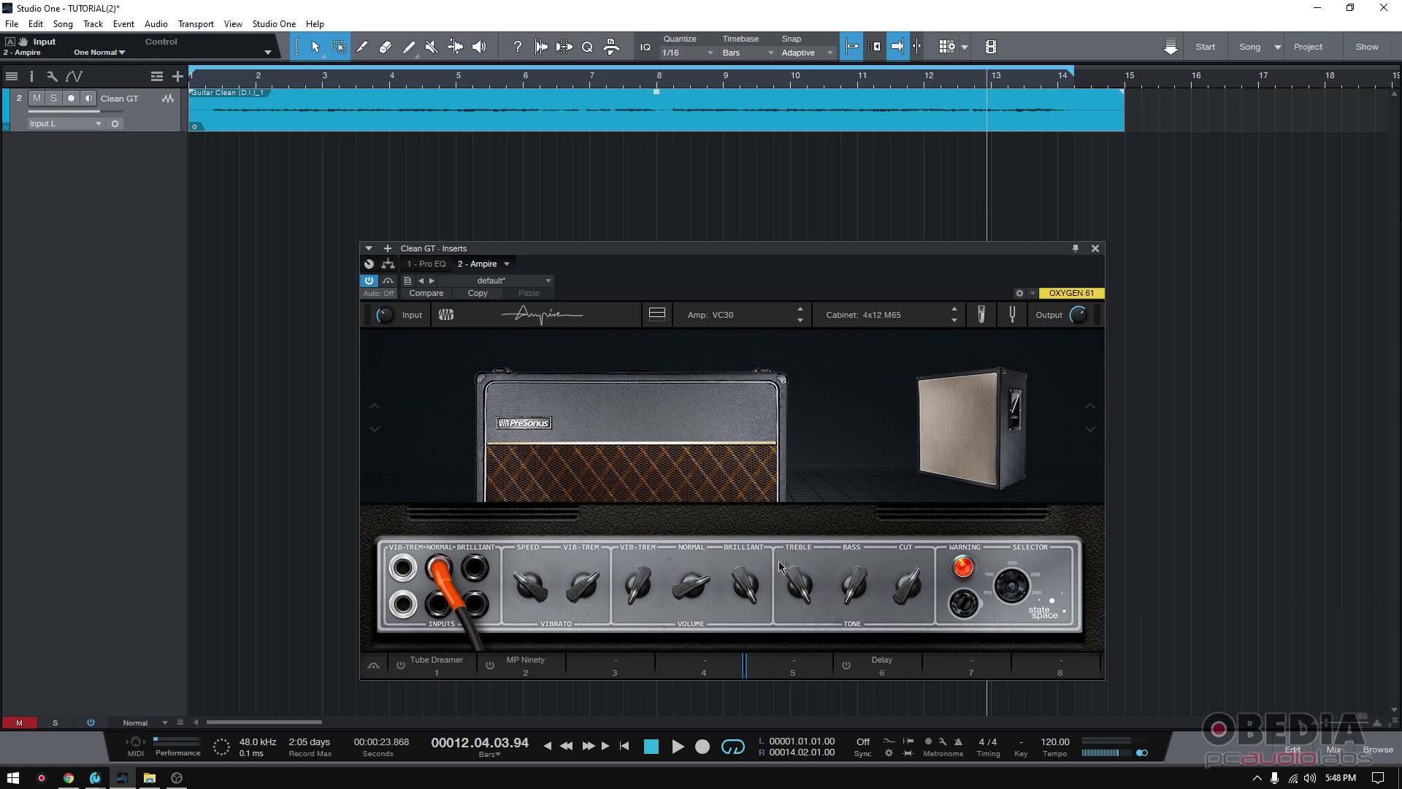
left_click_drag(798, 579, 903, 594)
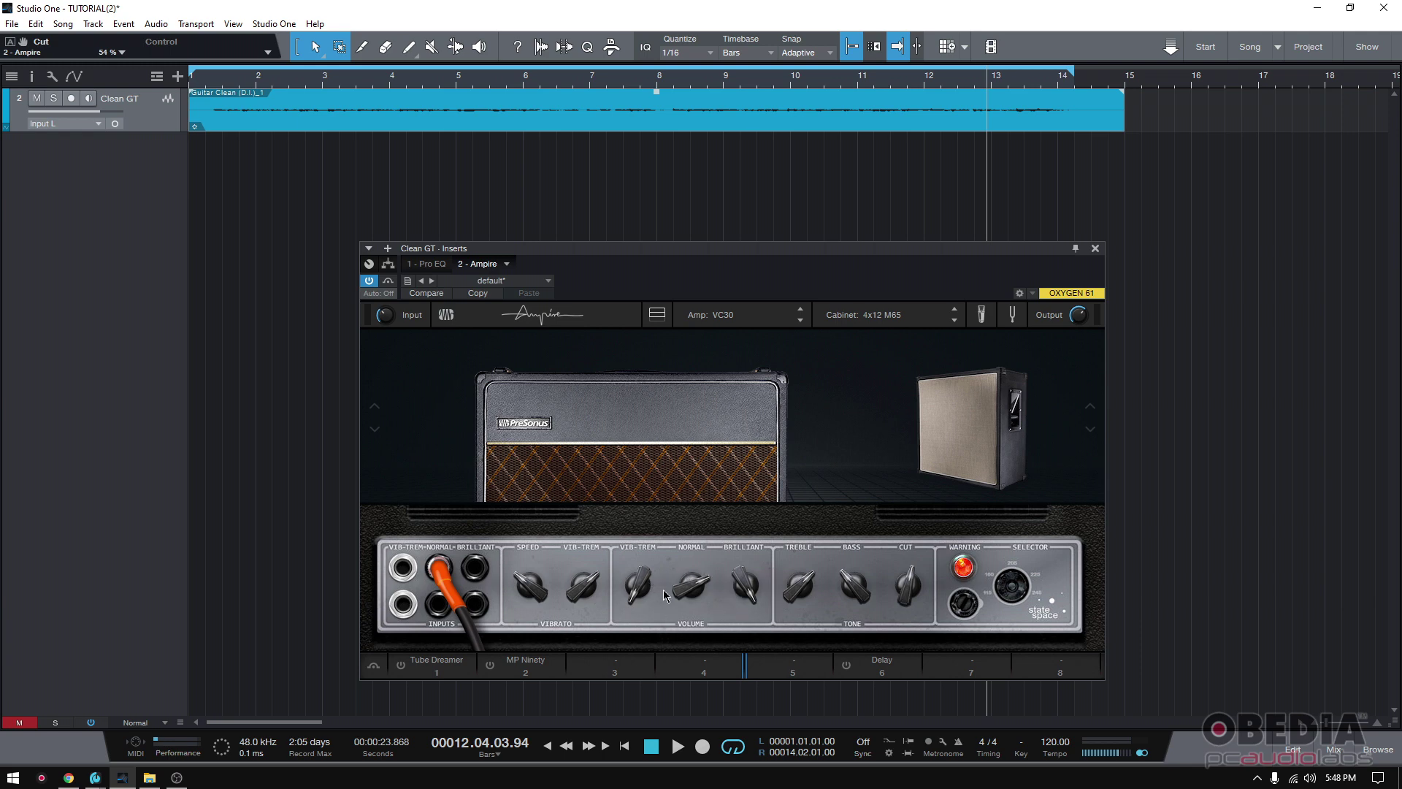
Raise the Normal volume to 80%, plug into the Brilliant input, and play while adjusting Brilliant volume.
left_click_drag(638, 584, 740, 636)
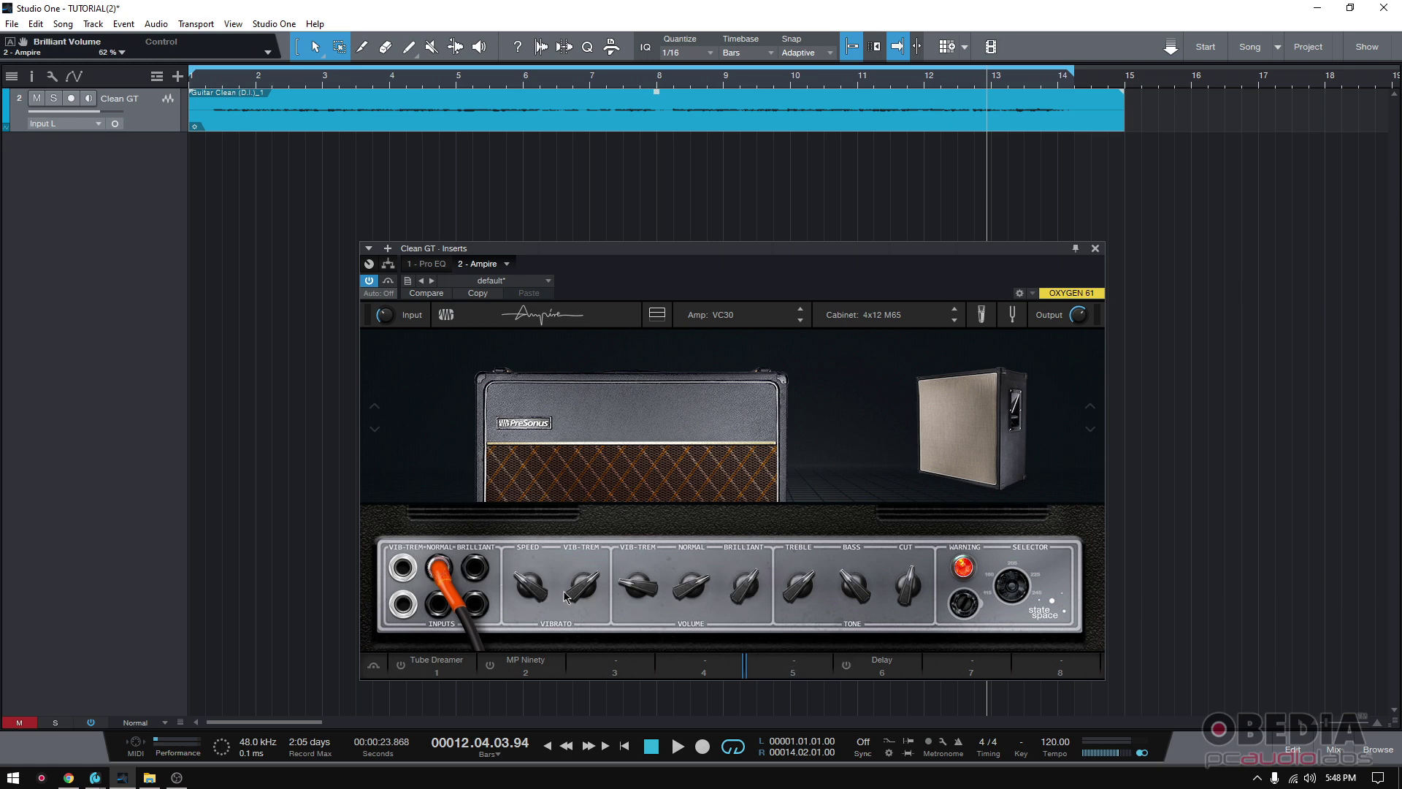
left_click(476, 570)
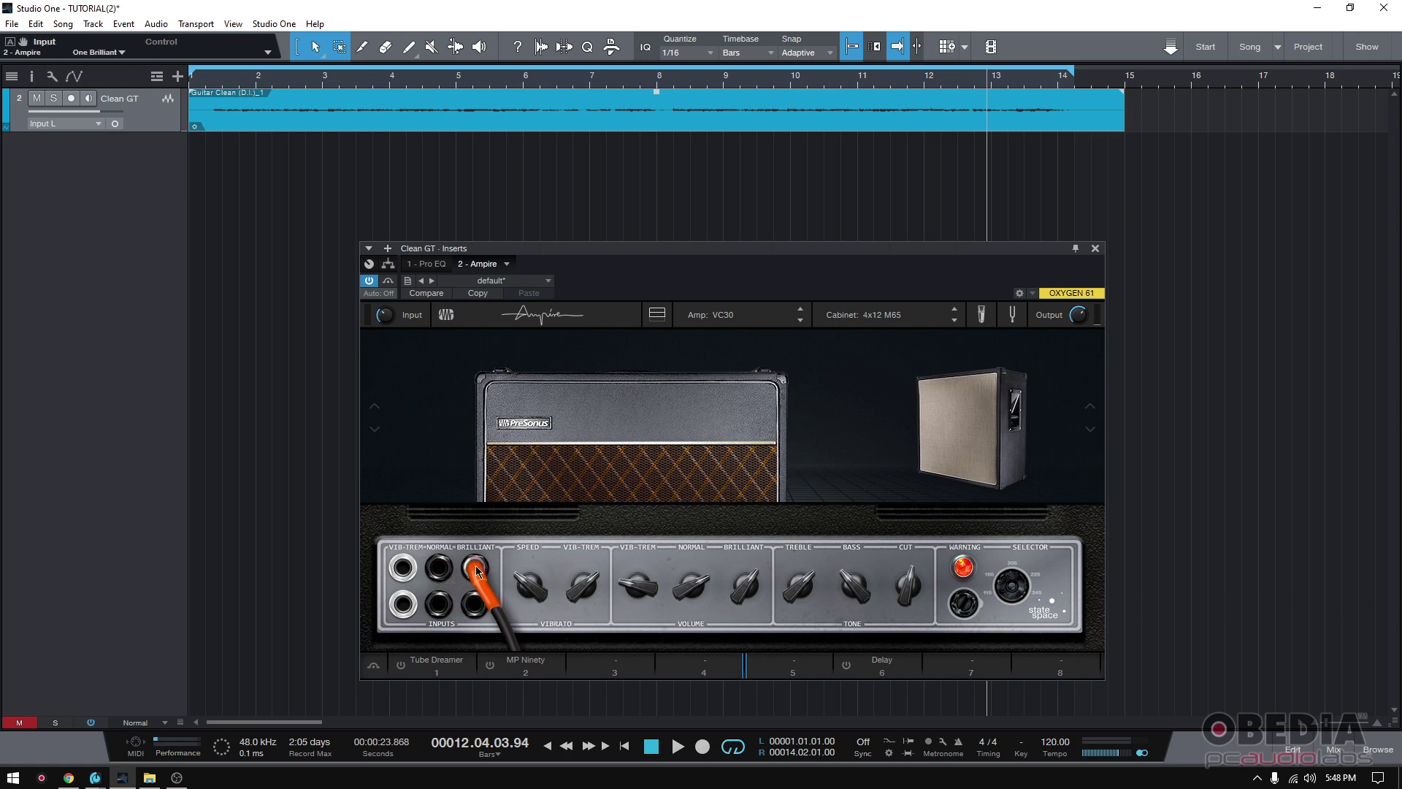
key("space")
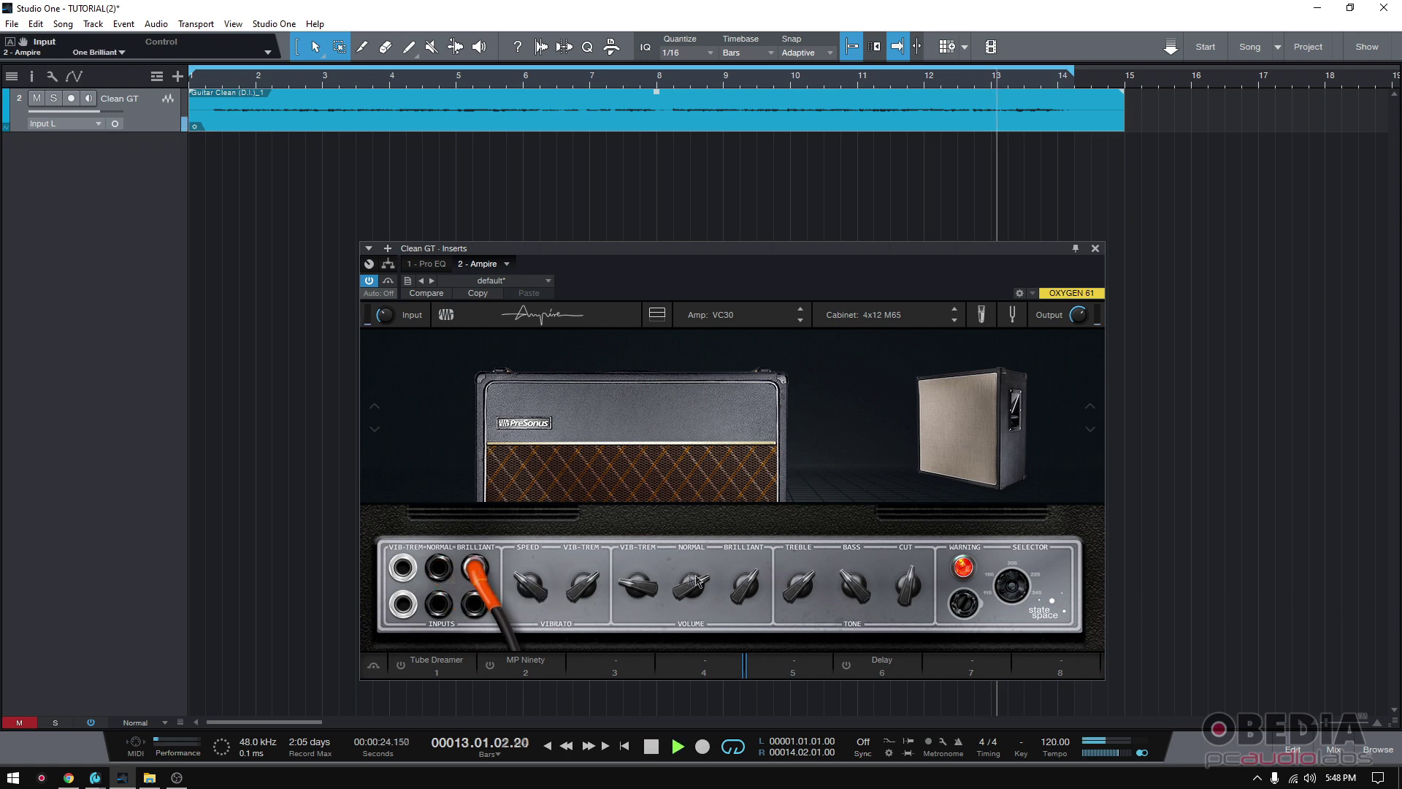
mouse_move(745, 584)
left_mouse_down()
mouse_move(743, 719)
mouse_move(759, 503)
mouse_move(747, 675)
mouse_move(740, 587)
left_mouse_up()
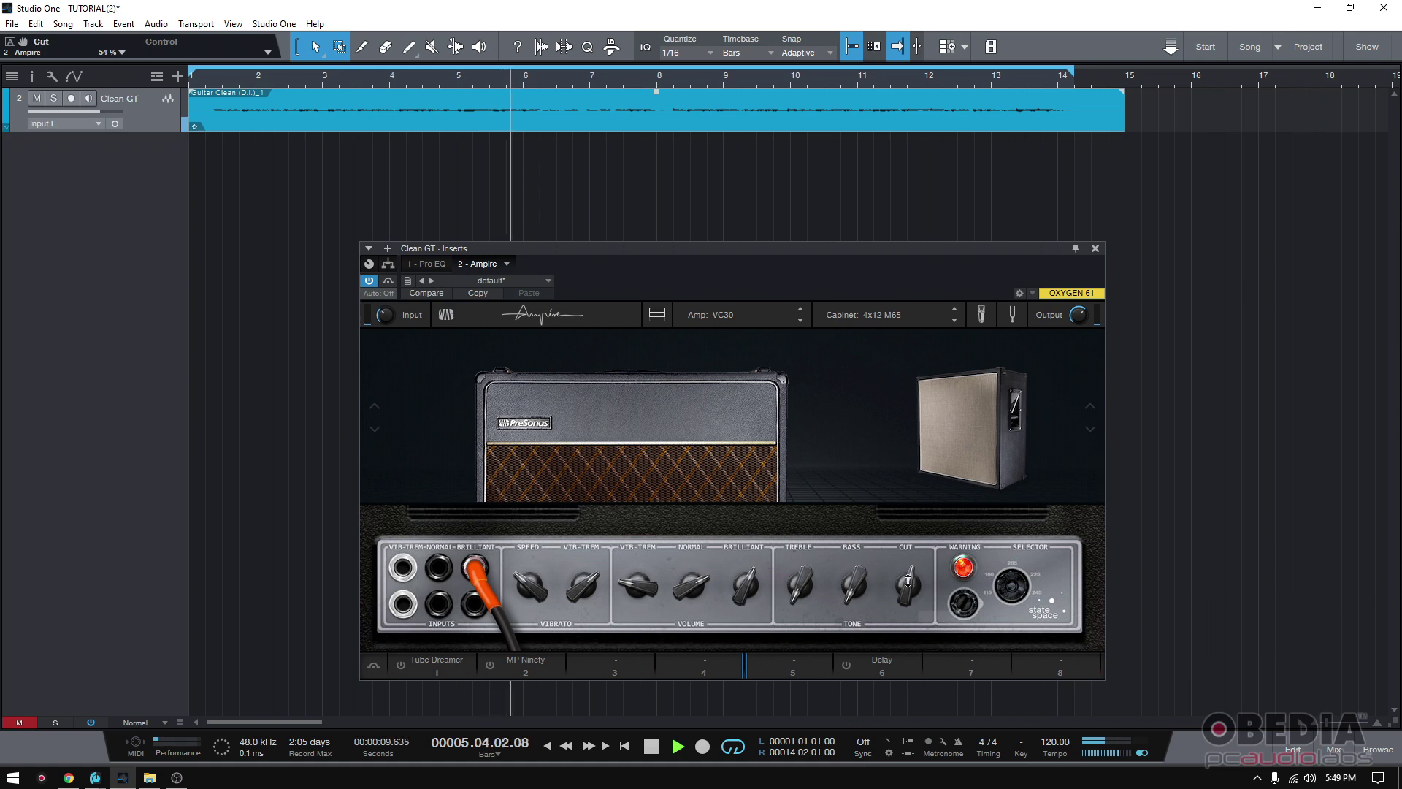
Set Cut to 100%, treble to 73% and bass to 78%, then lower Normal volume to 60%.
left_click_drag(907, 584, 921, 478)
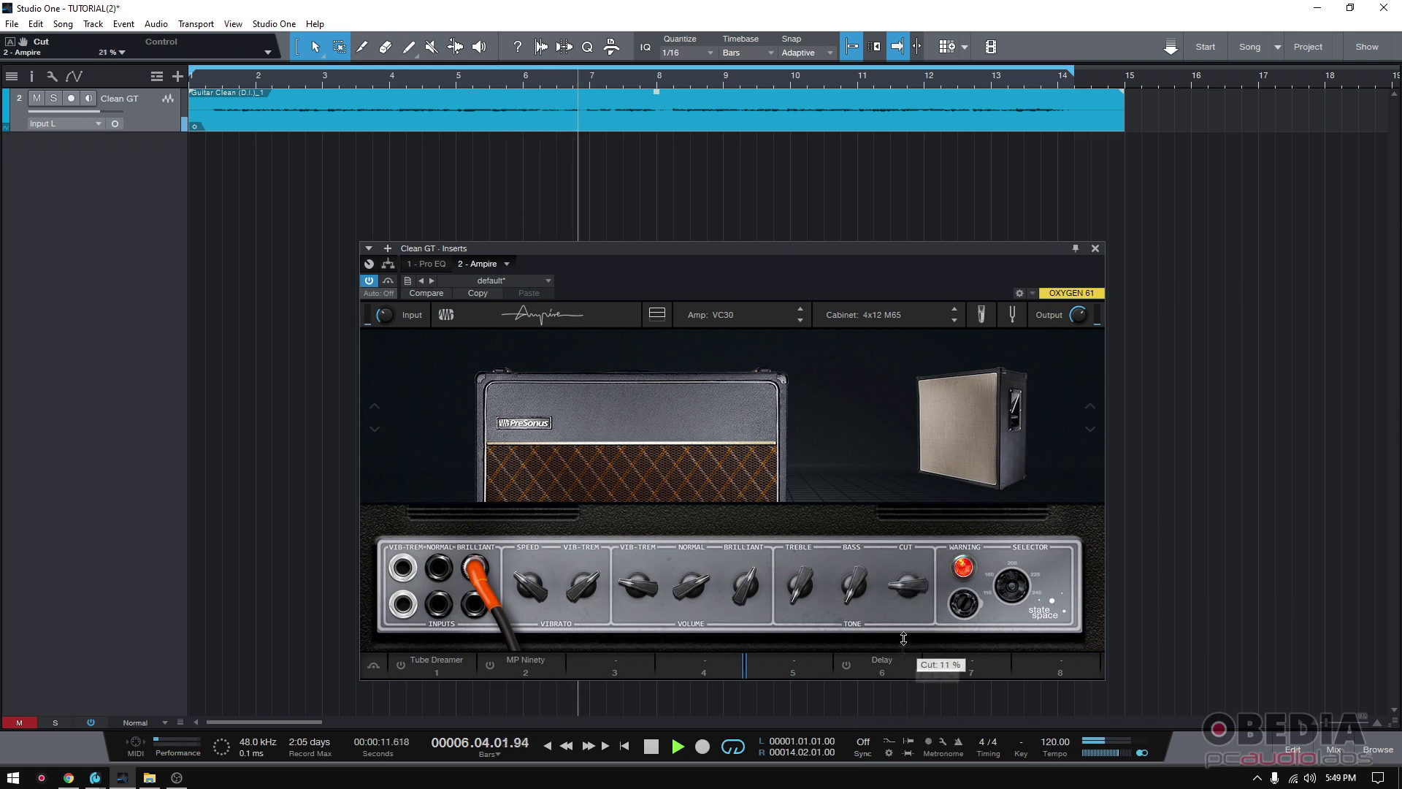
left_click_drag(800, 585, 801, 483)
left_click_drag(852, 584, 856, 499)
mouse_move(910, 582)
left_mouse_down()
mouse_move(913, 504)
mouse_move(910, 555)
left_mouse_up()
left_click_drag(850, 590, 904, 515)
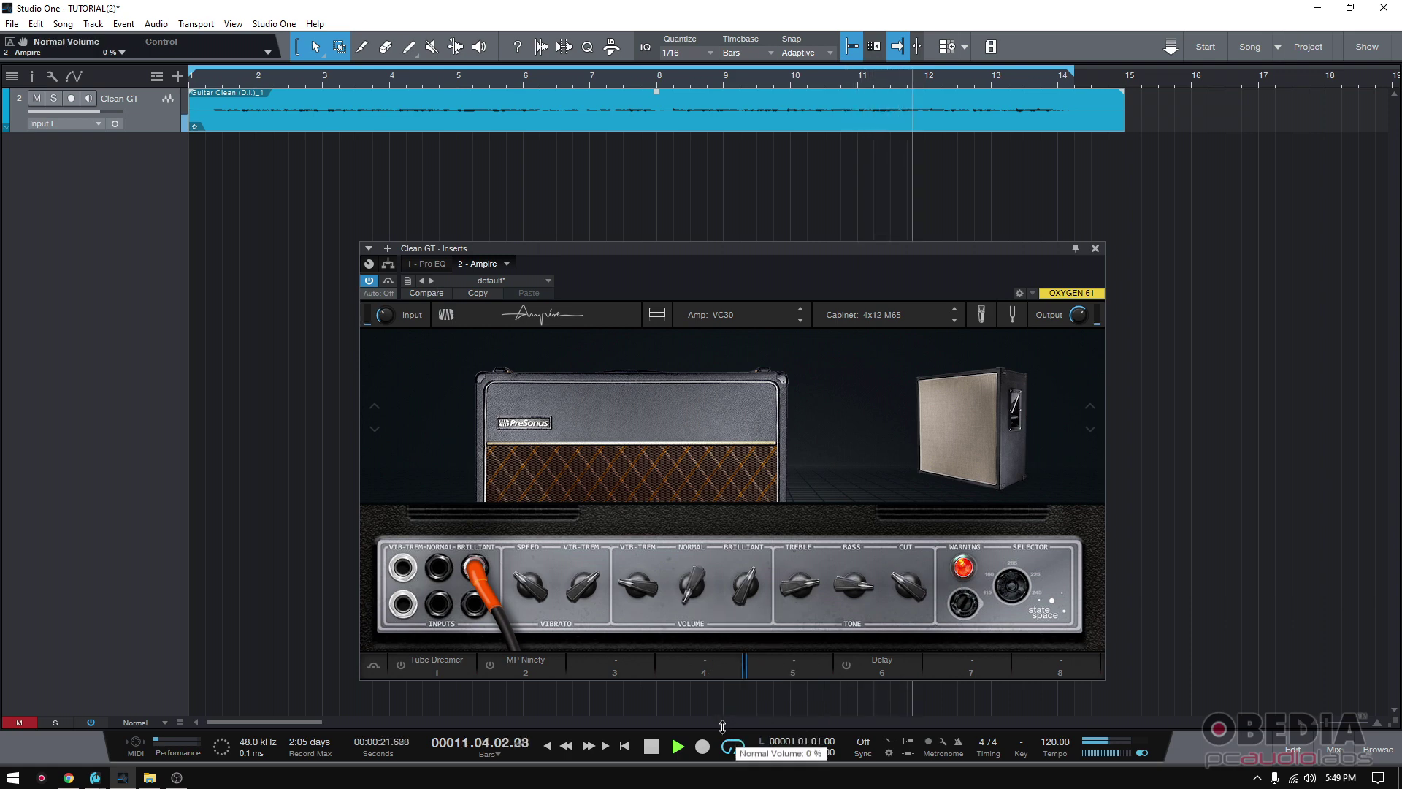
left_click_drag(693, 588, 709, 616)
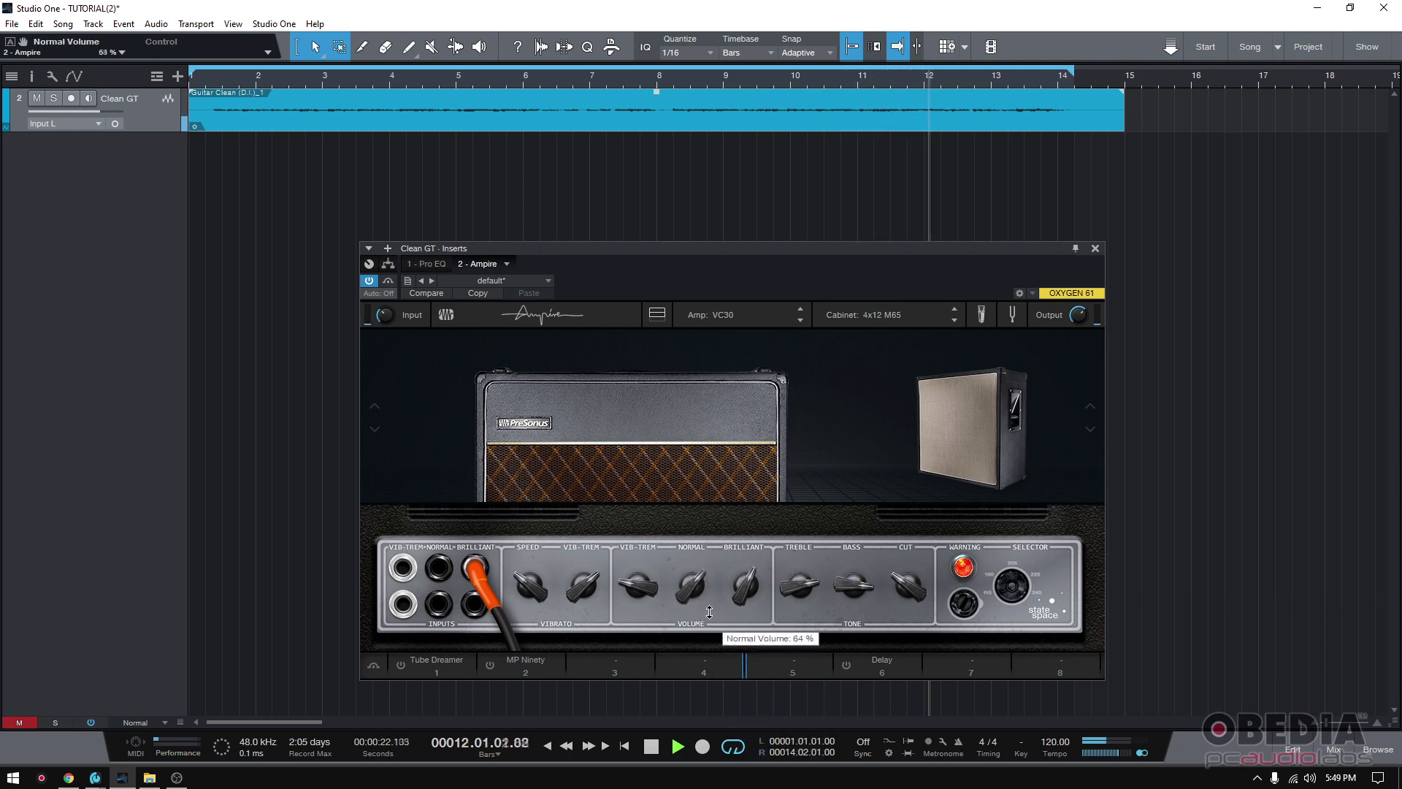
Return to the Normal input at 0% volume and try the Vib-Trem volume and mode controls.
left_click(440, 568)
mouse_move(692, 584)
left_mouse_down()
mouse_move(700, 686)
mouse_move(694, 571)
left_mouse_up()
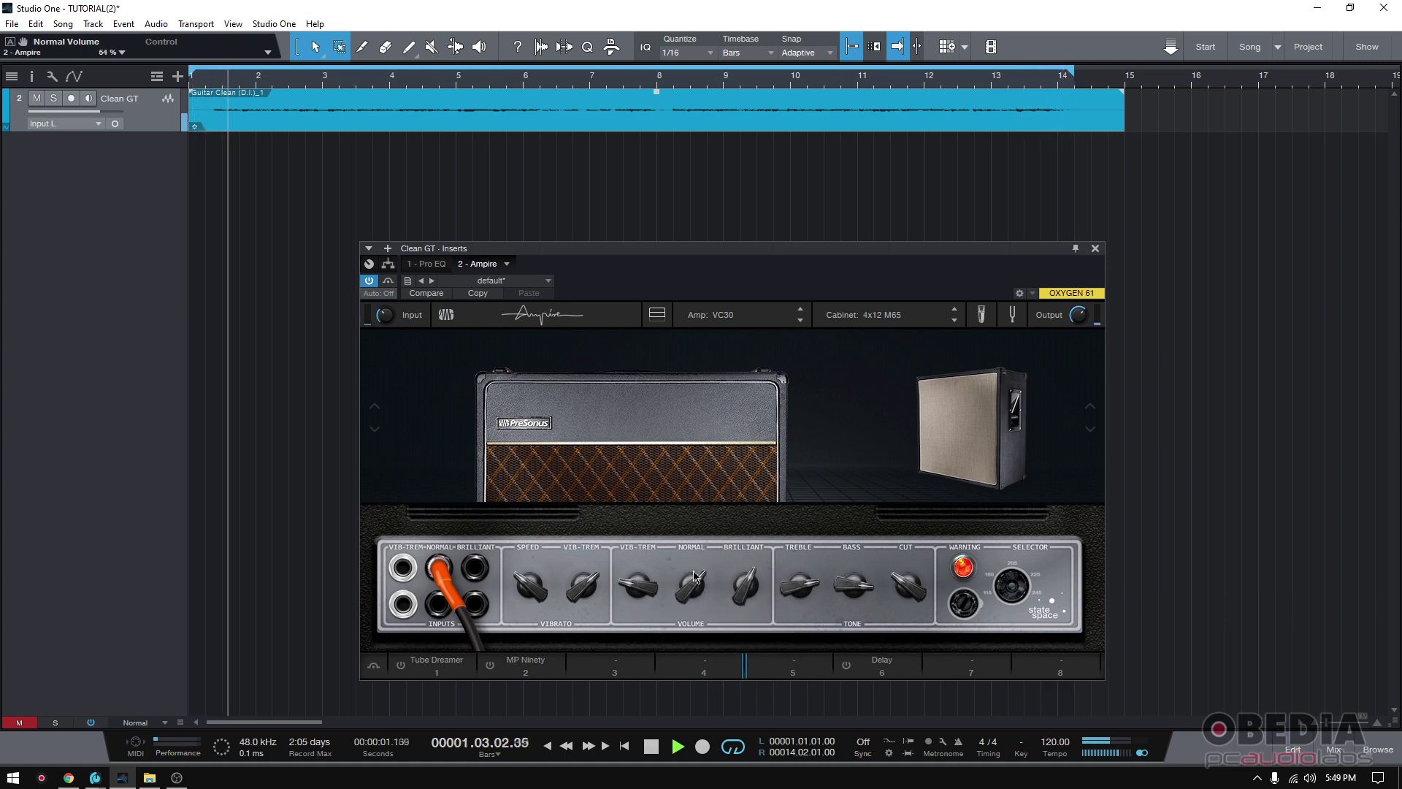
left_click_drag(630, 568, 643, 471)
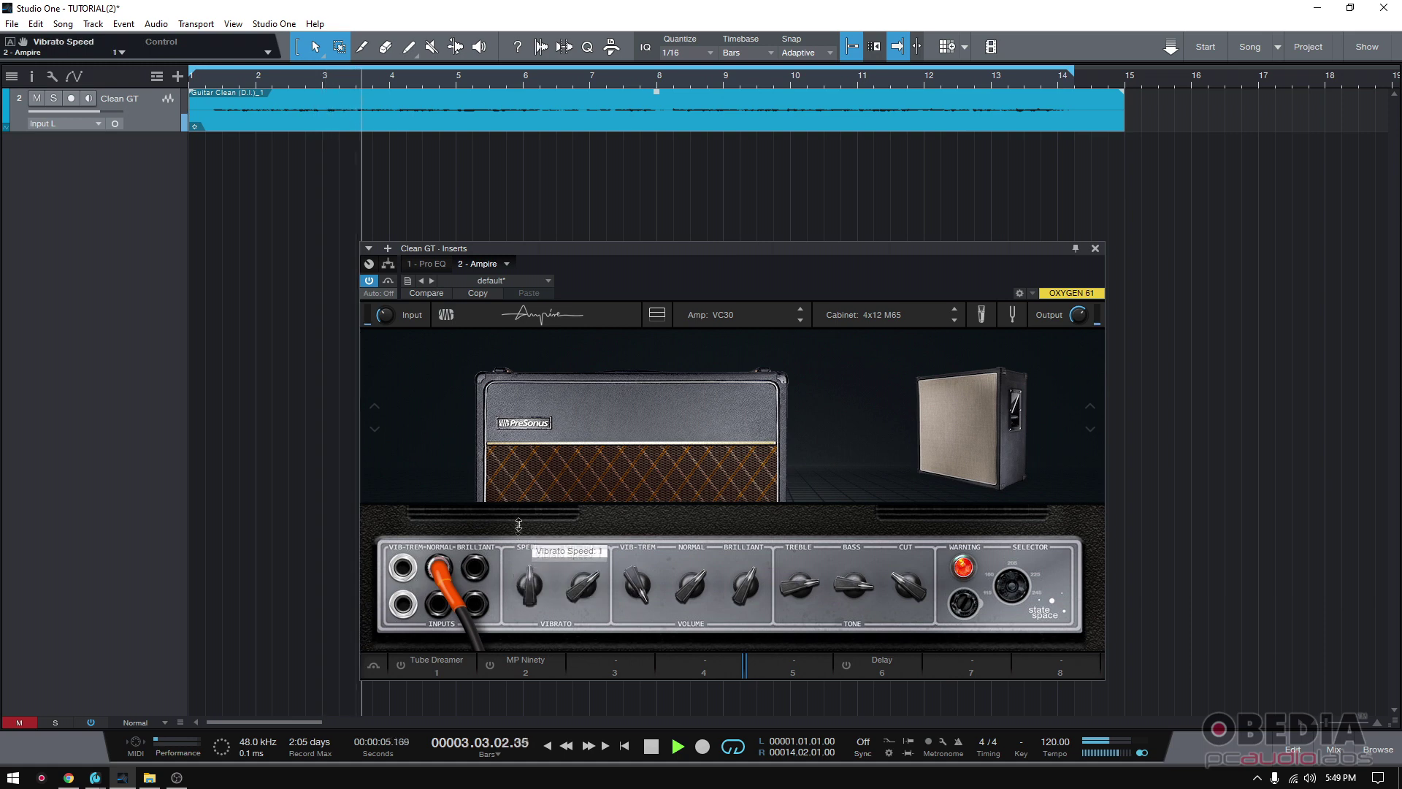
left_click_drag(597, 595, 632, 760)
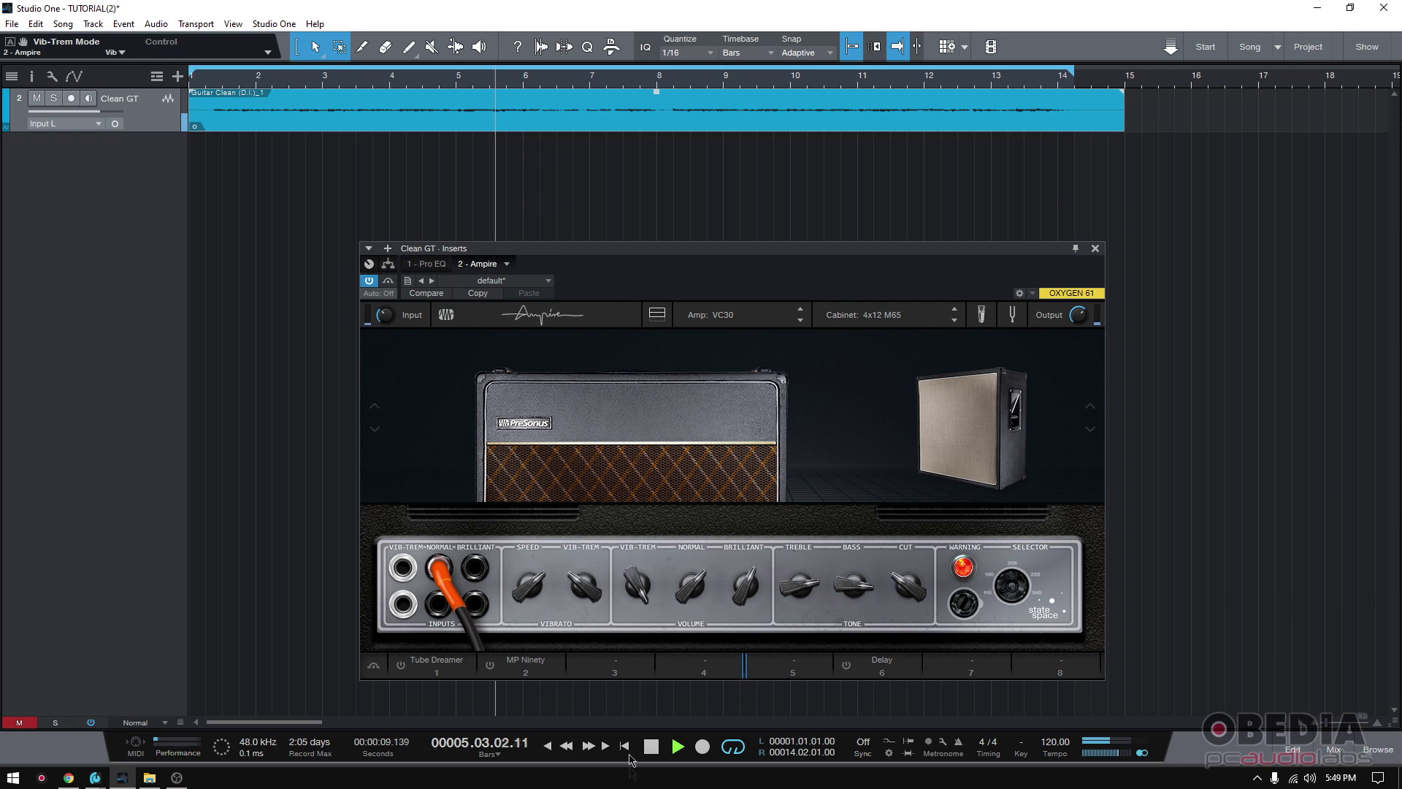
left_click_drag(631, 582, 635, 679)
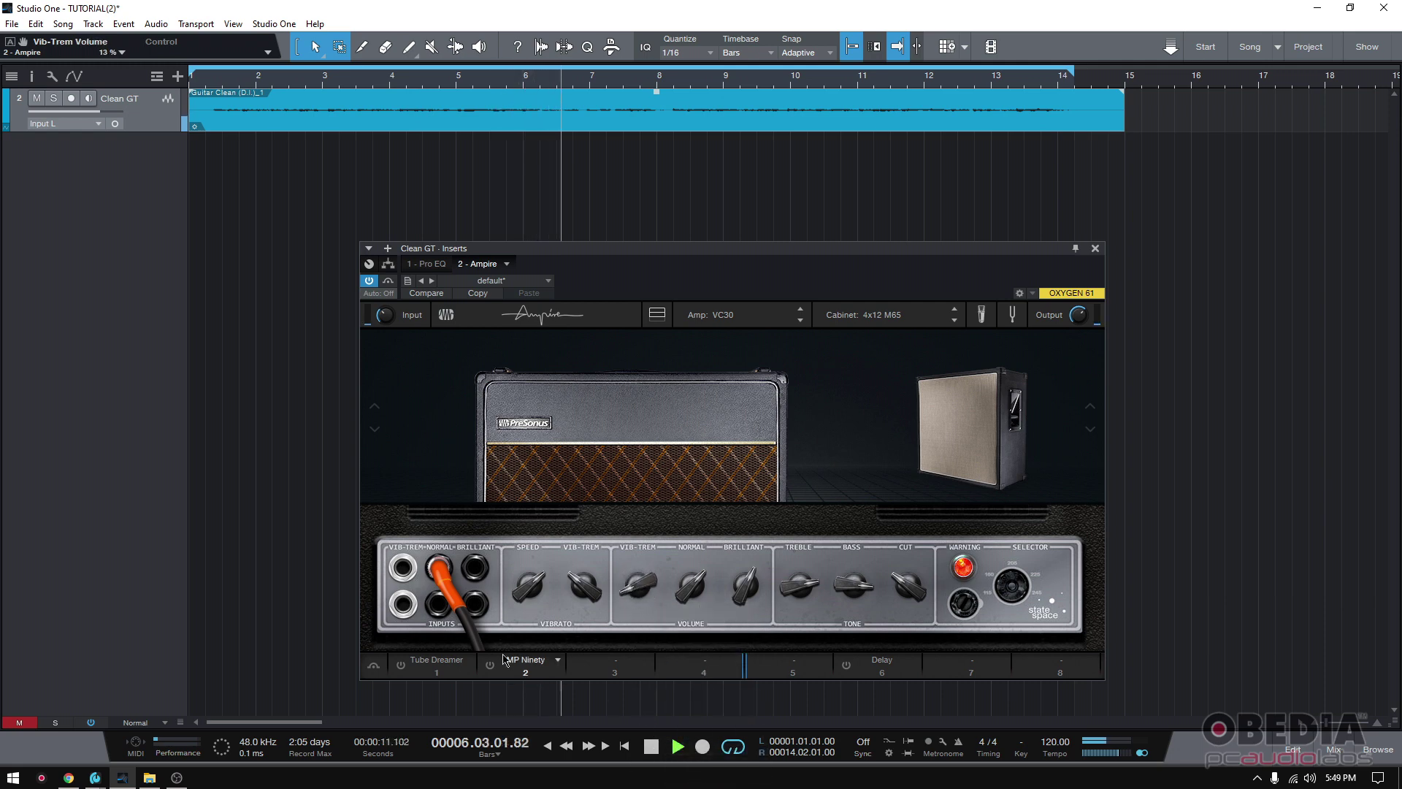
Plug into the Vib-Trem input, set speed 0 and Trem mode, adjust its volume, and show the amp models.
left_click(407, 564)
left_click_drag(637, 584, 616, 534)
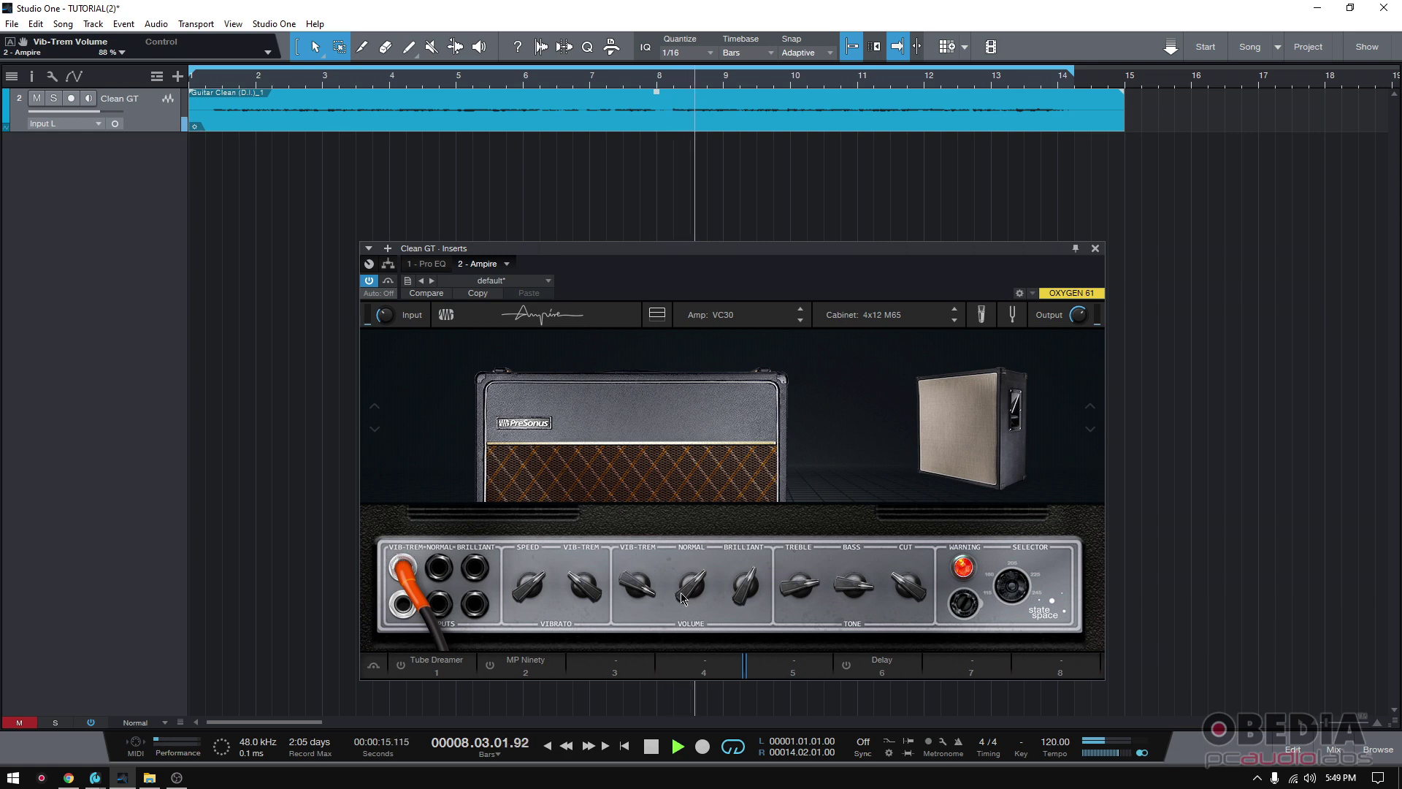
left_click_drag(637, 584, 606, 725)
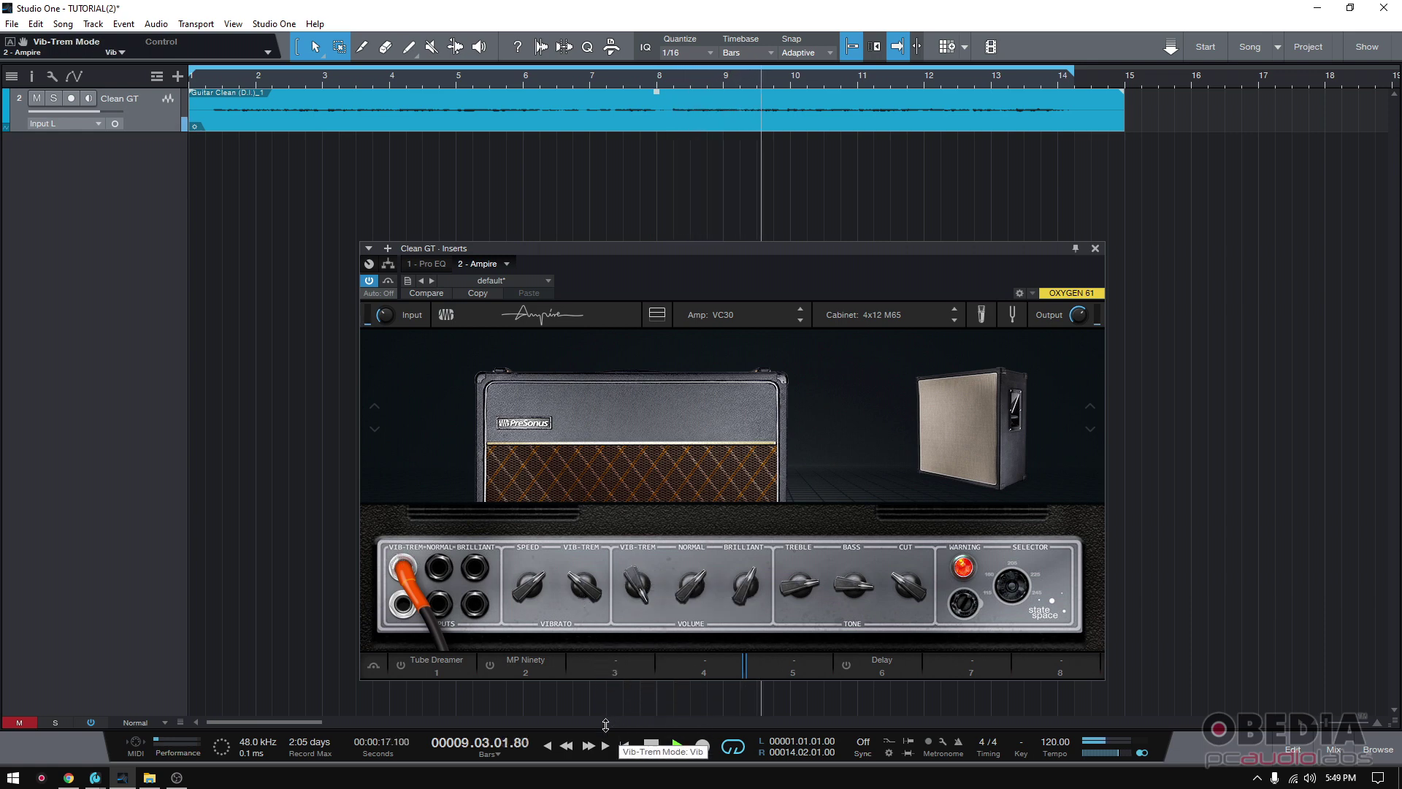
left_click_drag(529, 584, 565, 780)
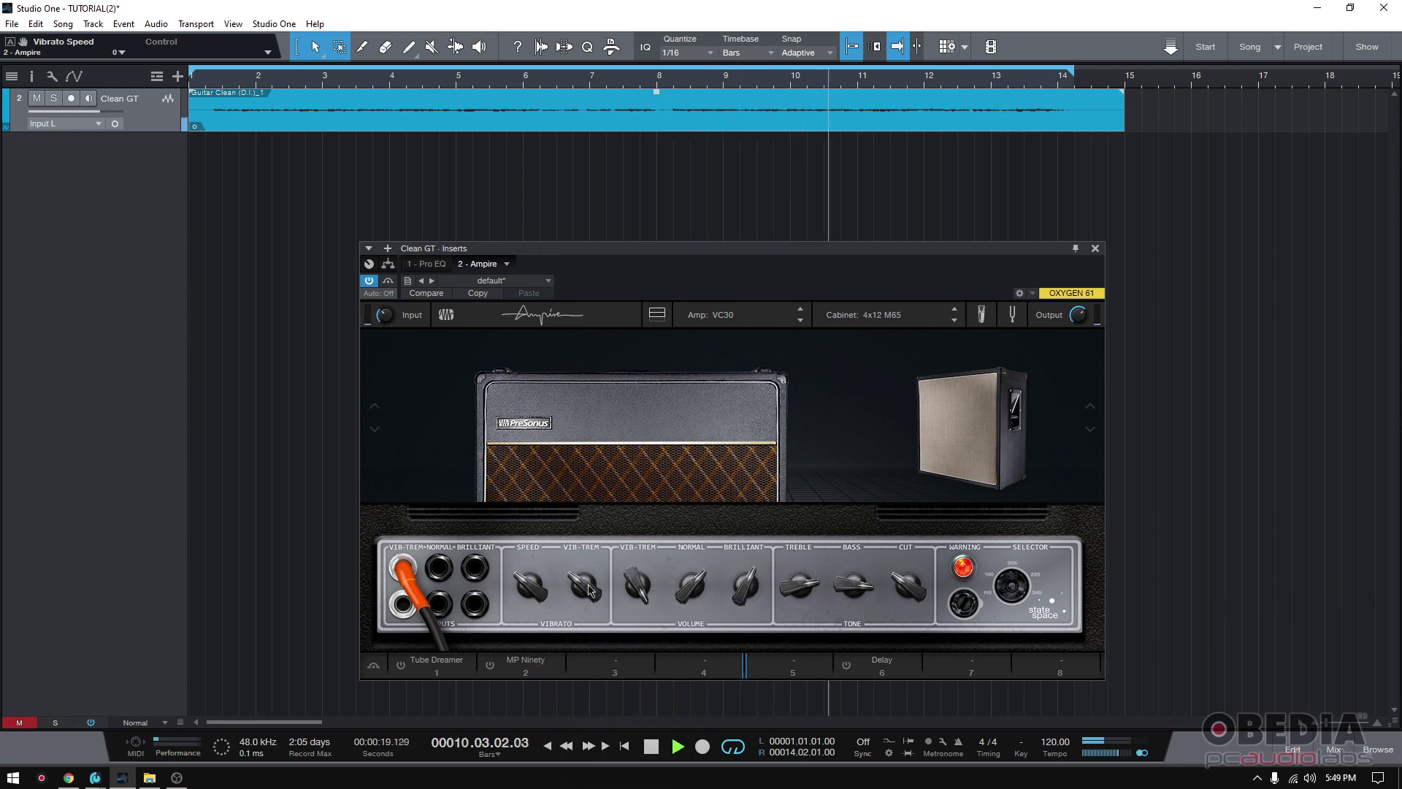
mouse_move(590, 590)
left_mouse_down()
mouse_move(610, 646)
mouse_move(603, 559)
mouse_move(621, 496)
mouse_move(590, 564)
left_mouse_up()
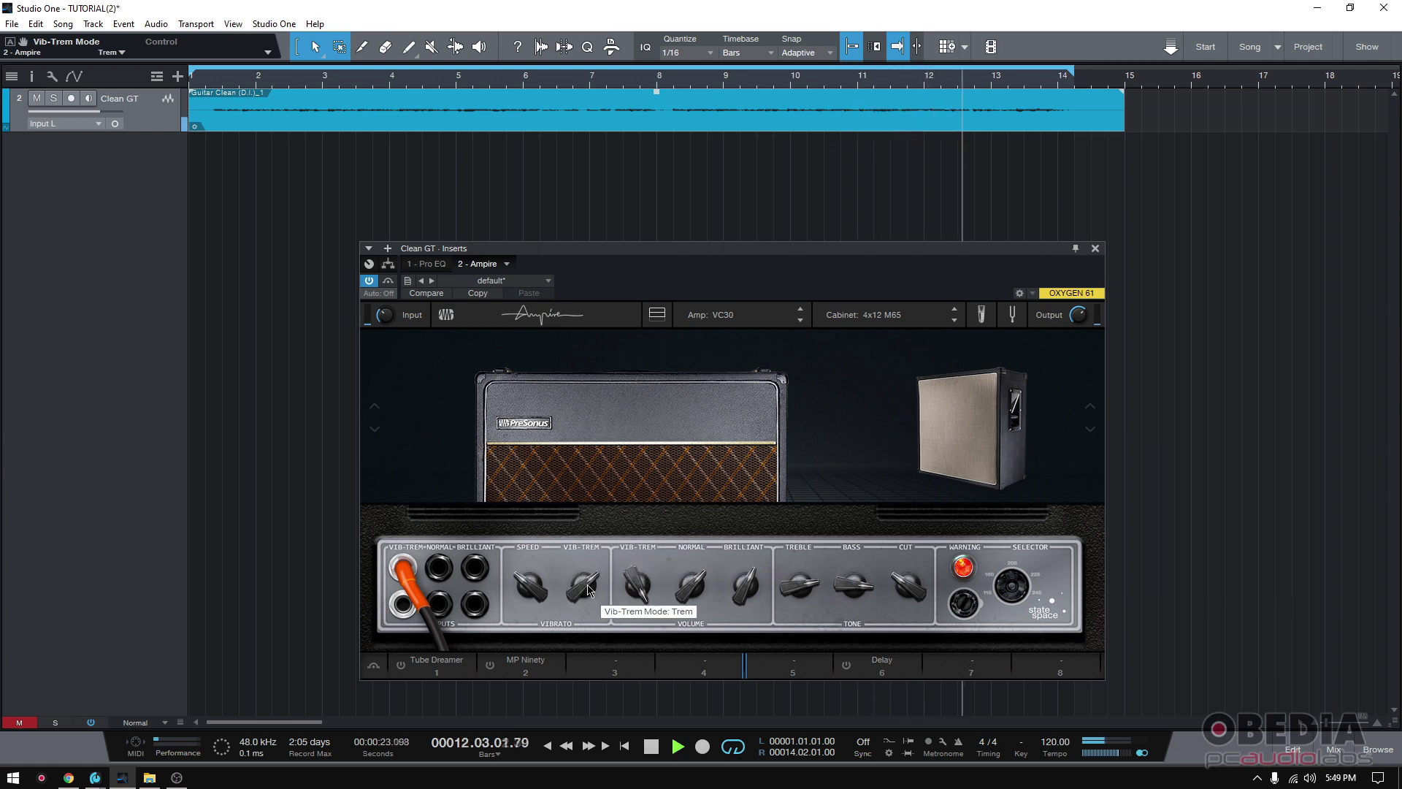
left_click_drag(638, 585, 661, 606)
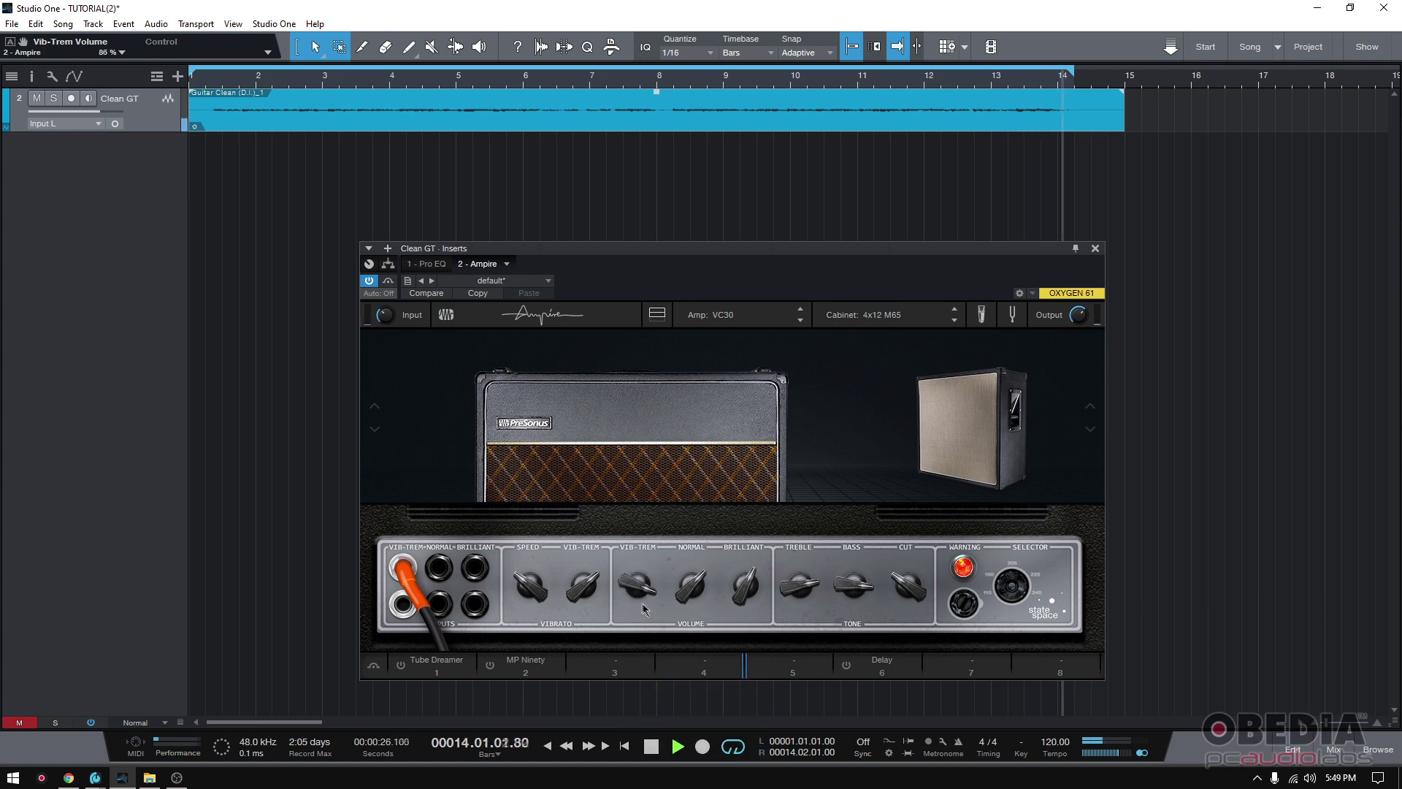
left_click(695, 313)
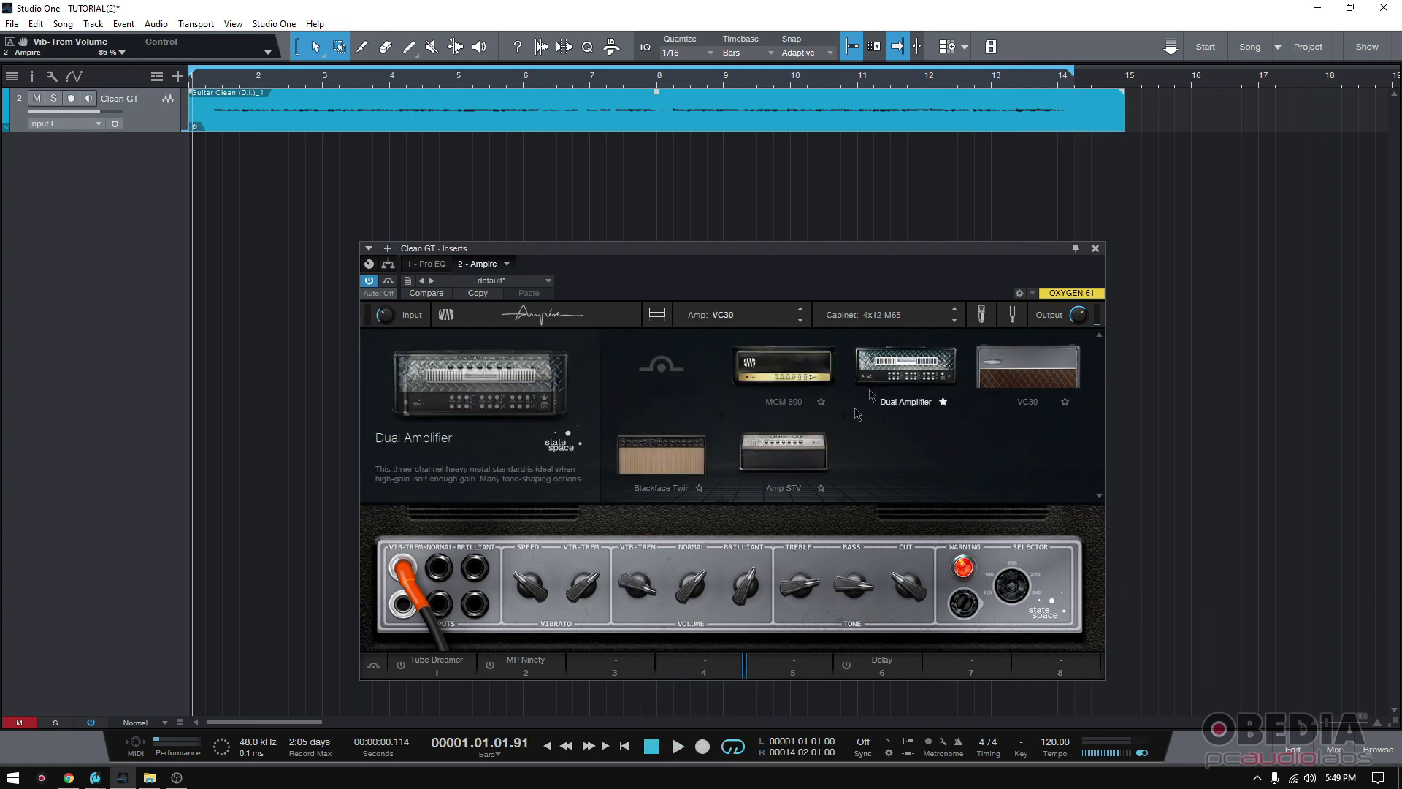
Load Amp STV, flip Channel One's Ultra Lo switch twice, then swap back to the Blackface Twin.
left_click(783, 453)
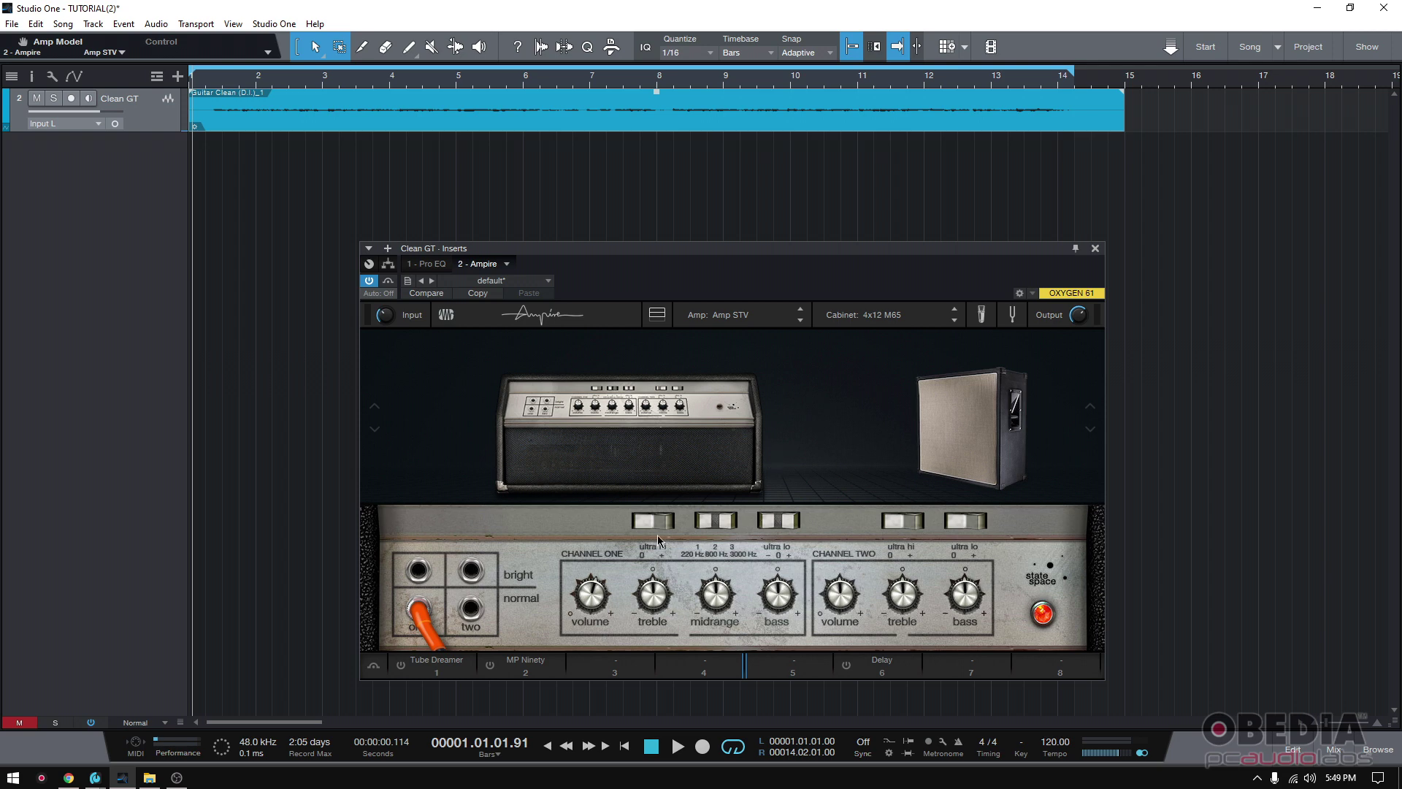
left_click(776, 521)
left_click(780, 522)
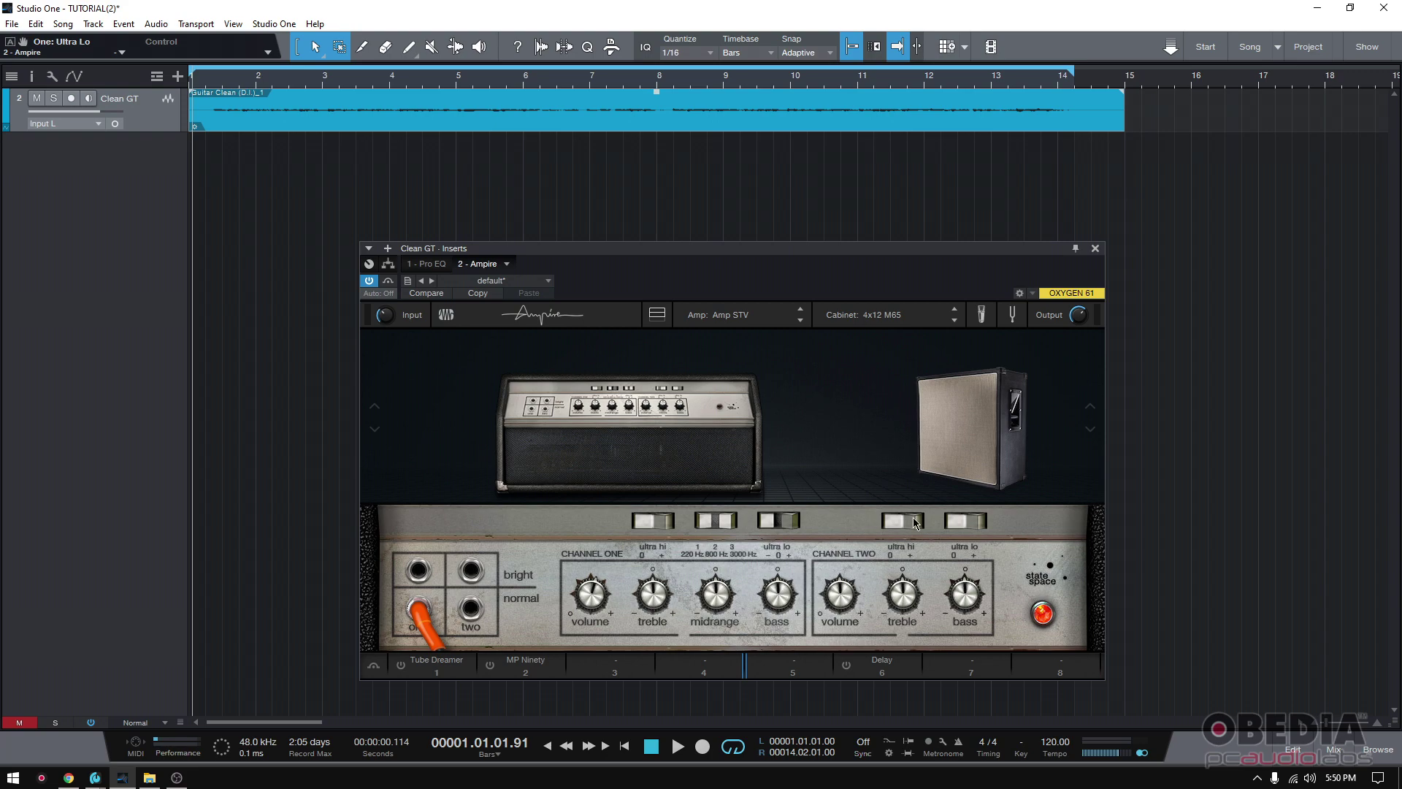
left_click(718, 316)
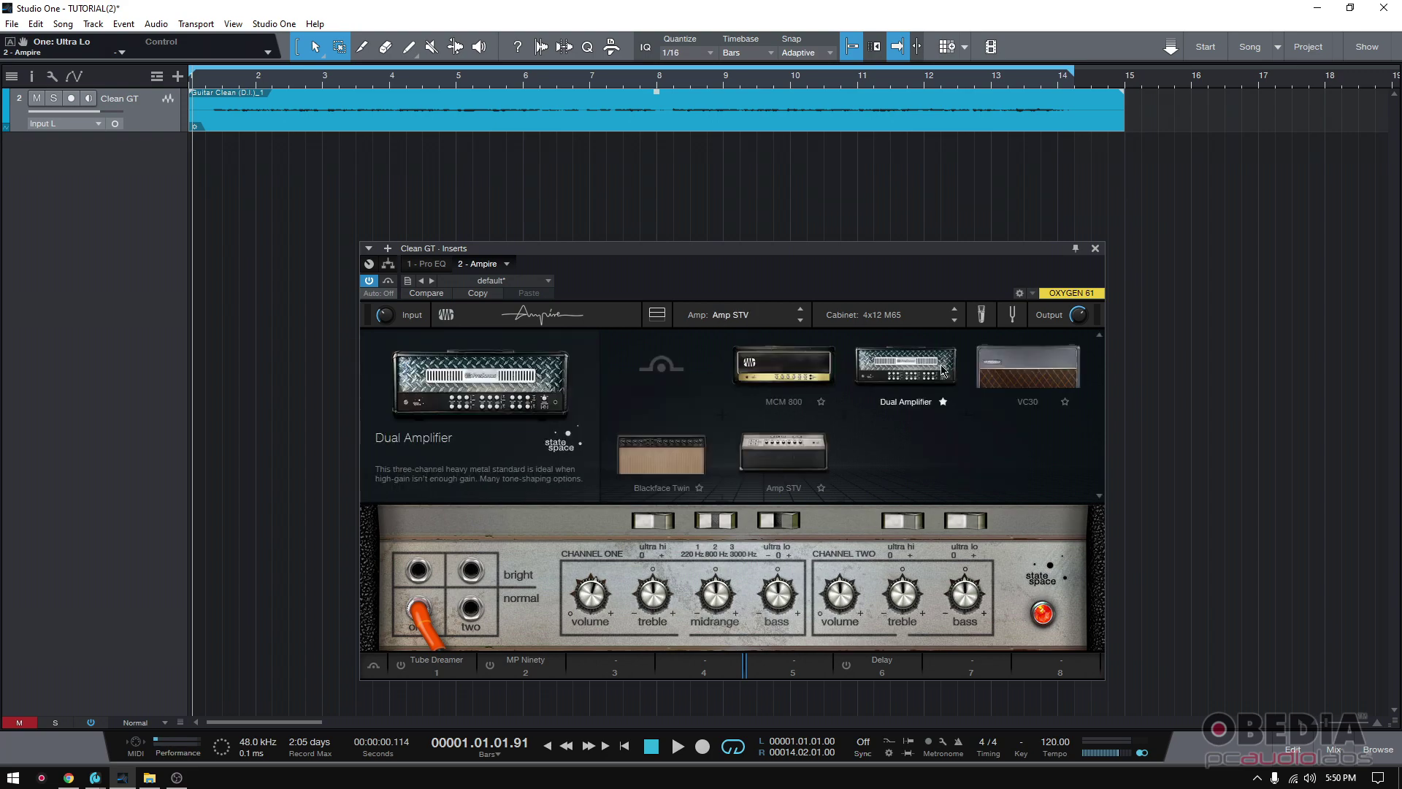
left_click(670, 465)
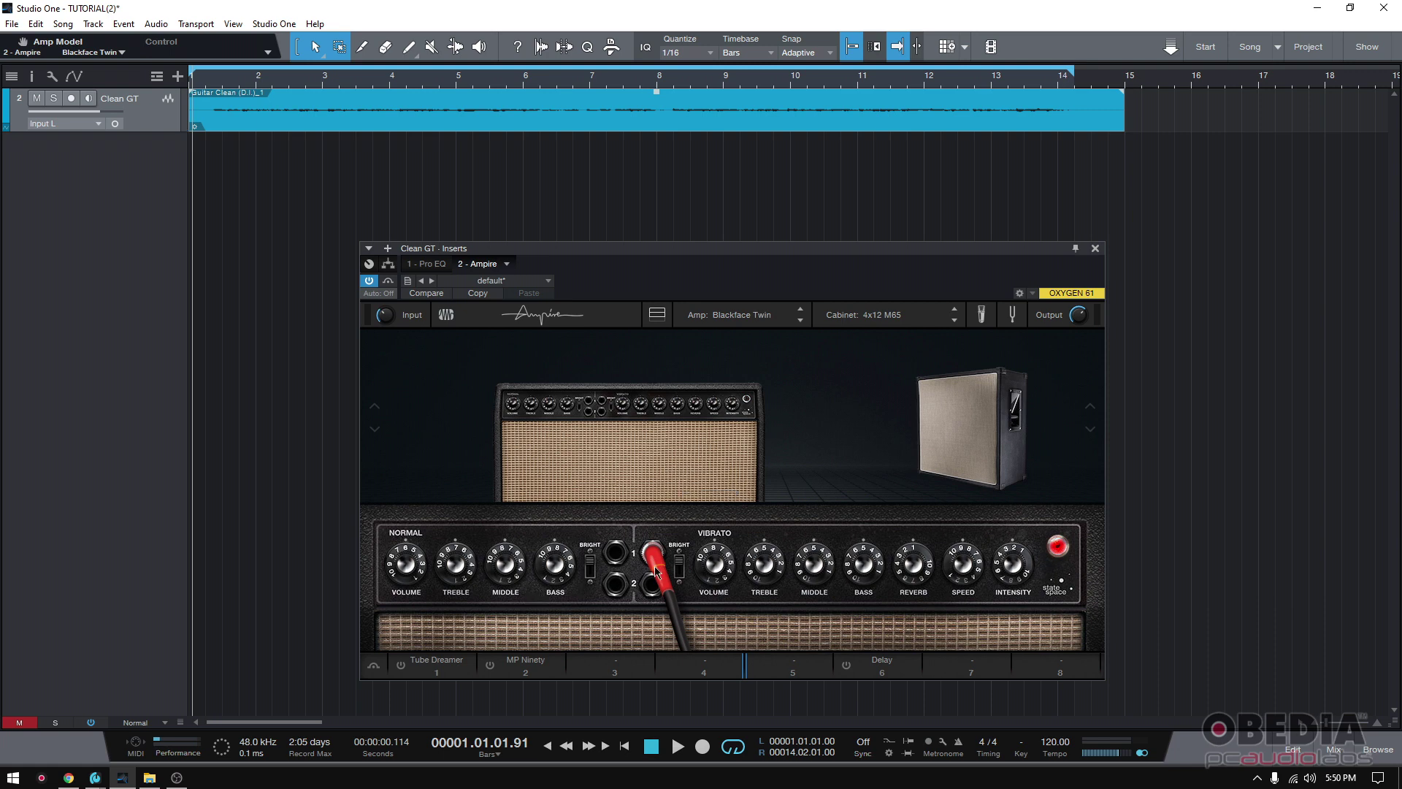
Toggle the Blackface Vibrato Bright switch on and off, then reload the Amp STV model.
left_click(679, 565)
left_click(680, 575)
left_click(727, 316)
left_click(757, 449)
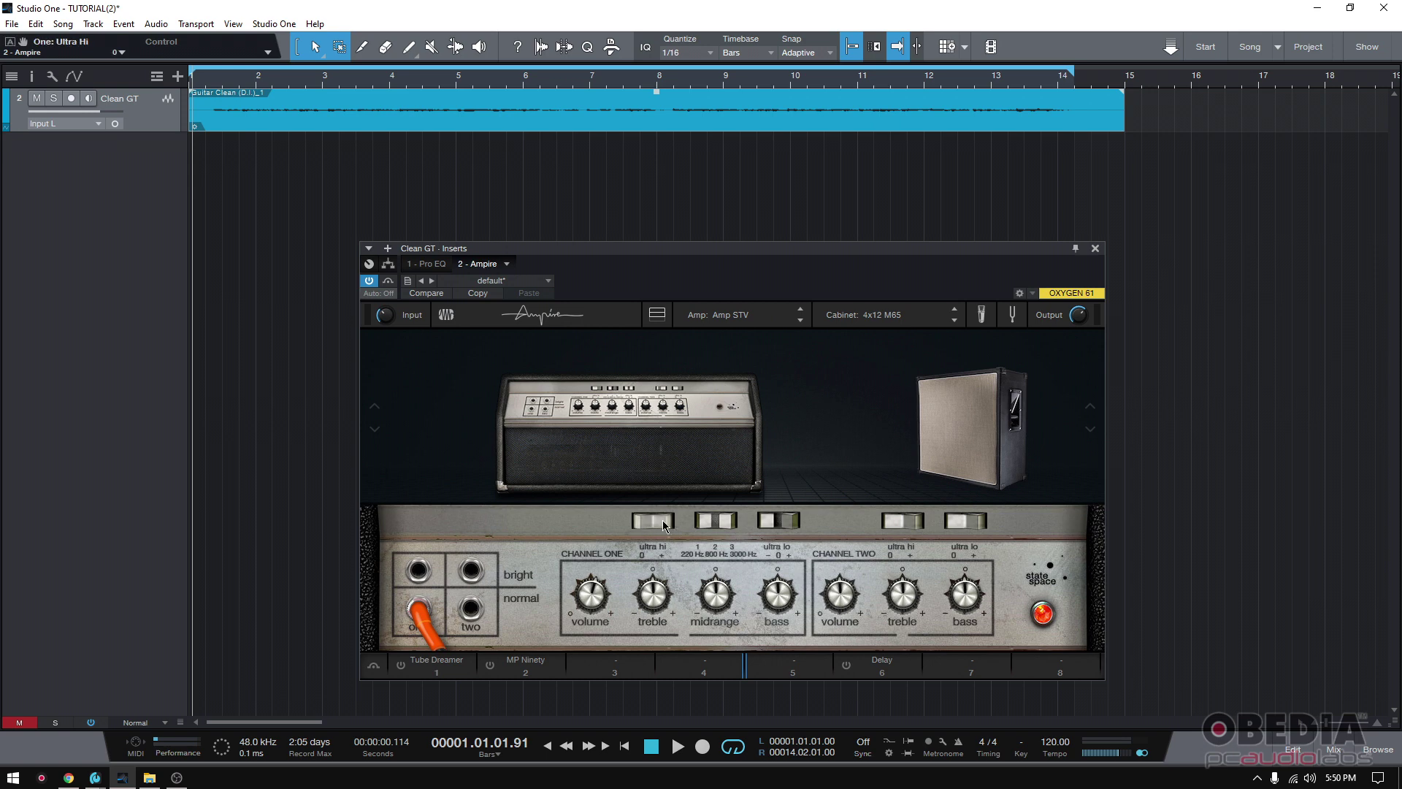
Toggle Channel One's Ultra Hi and Ultra Lo switches, boost Channel Two's Ultra Hi, and raise the plugin window.
left_click(653, 521)
left_click(653, 521)
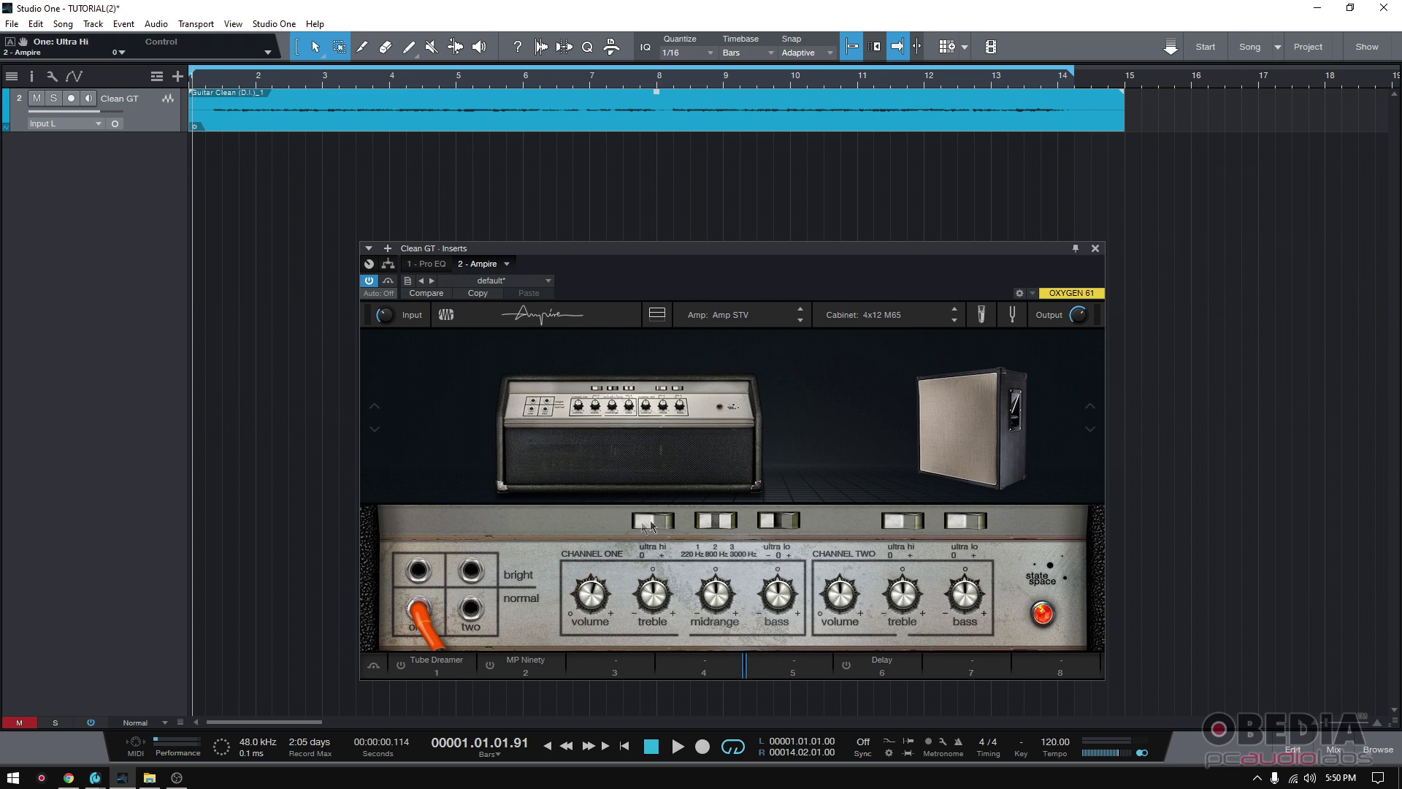
left_click(792, 521)
left_click(792, 521)
left_click(792, 520)
left_click(792, 520)
left_click(911, 526)
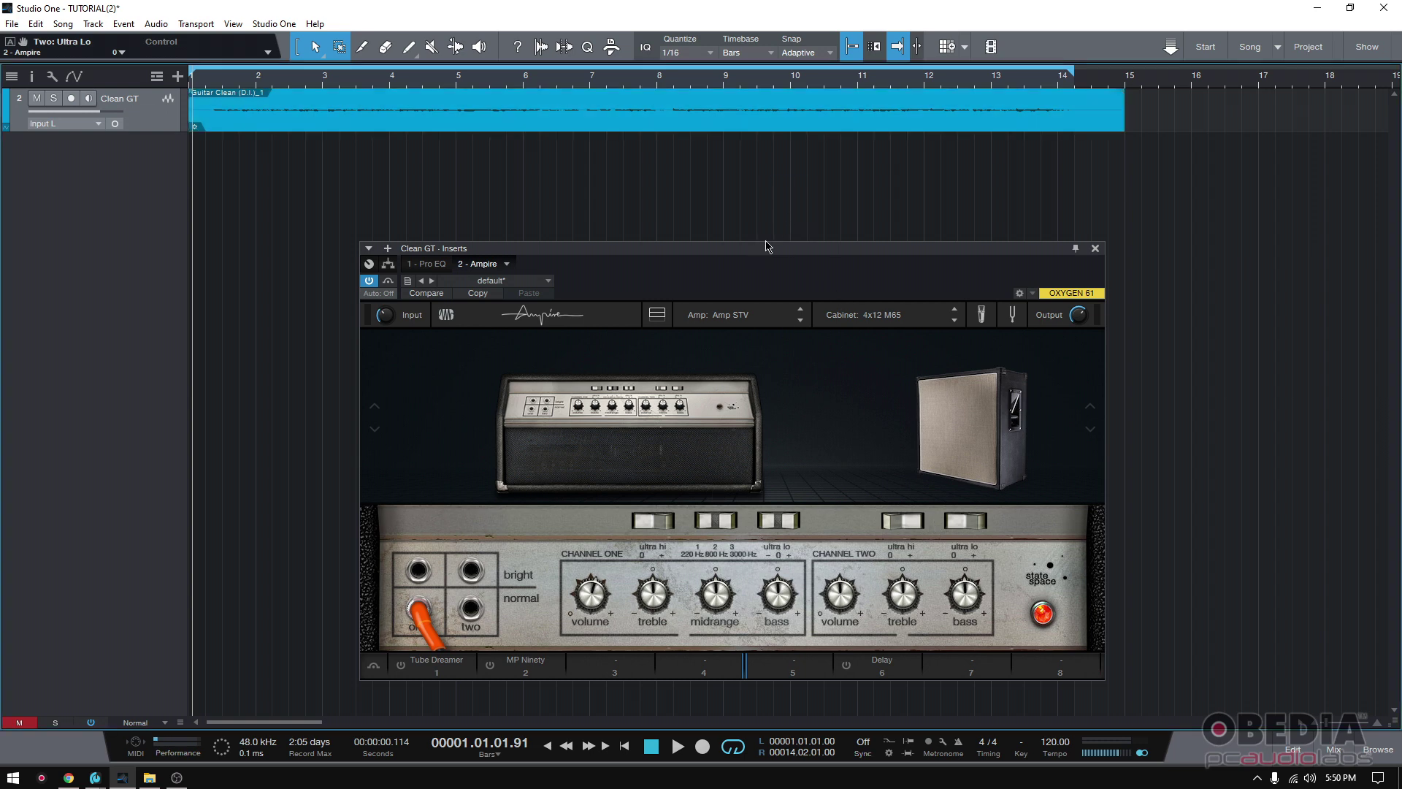
left_click_drag(762, 255, 778, 224)
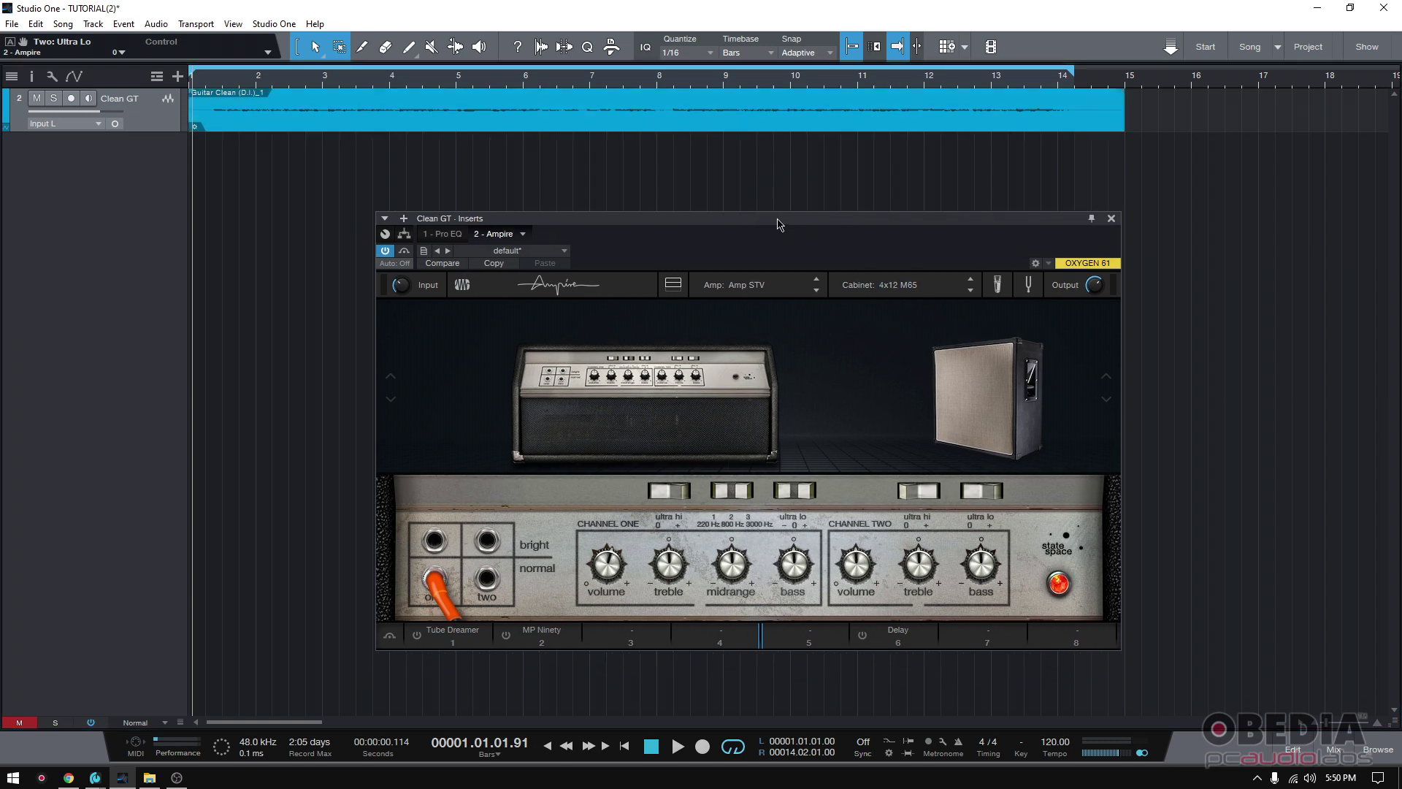